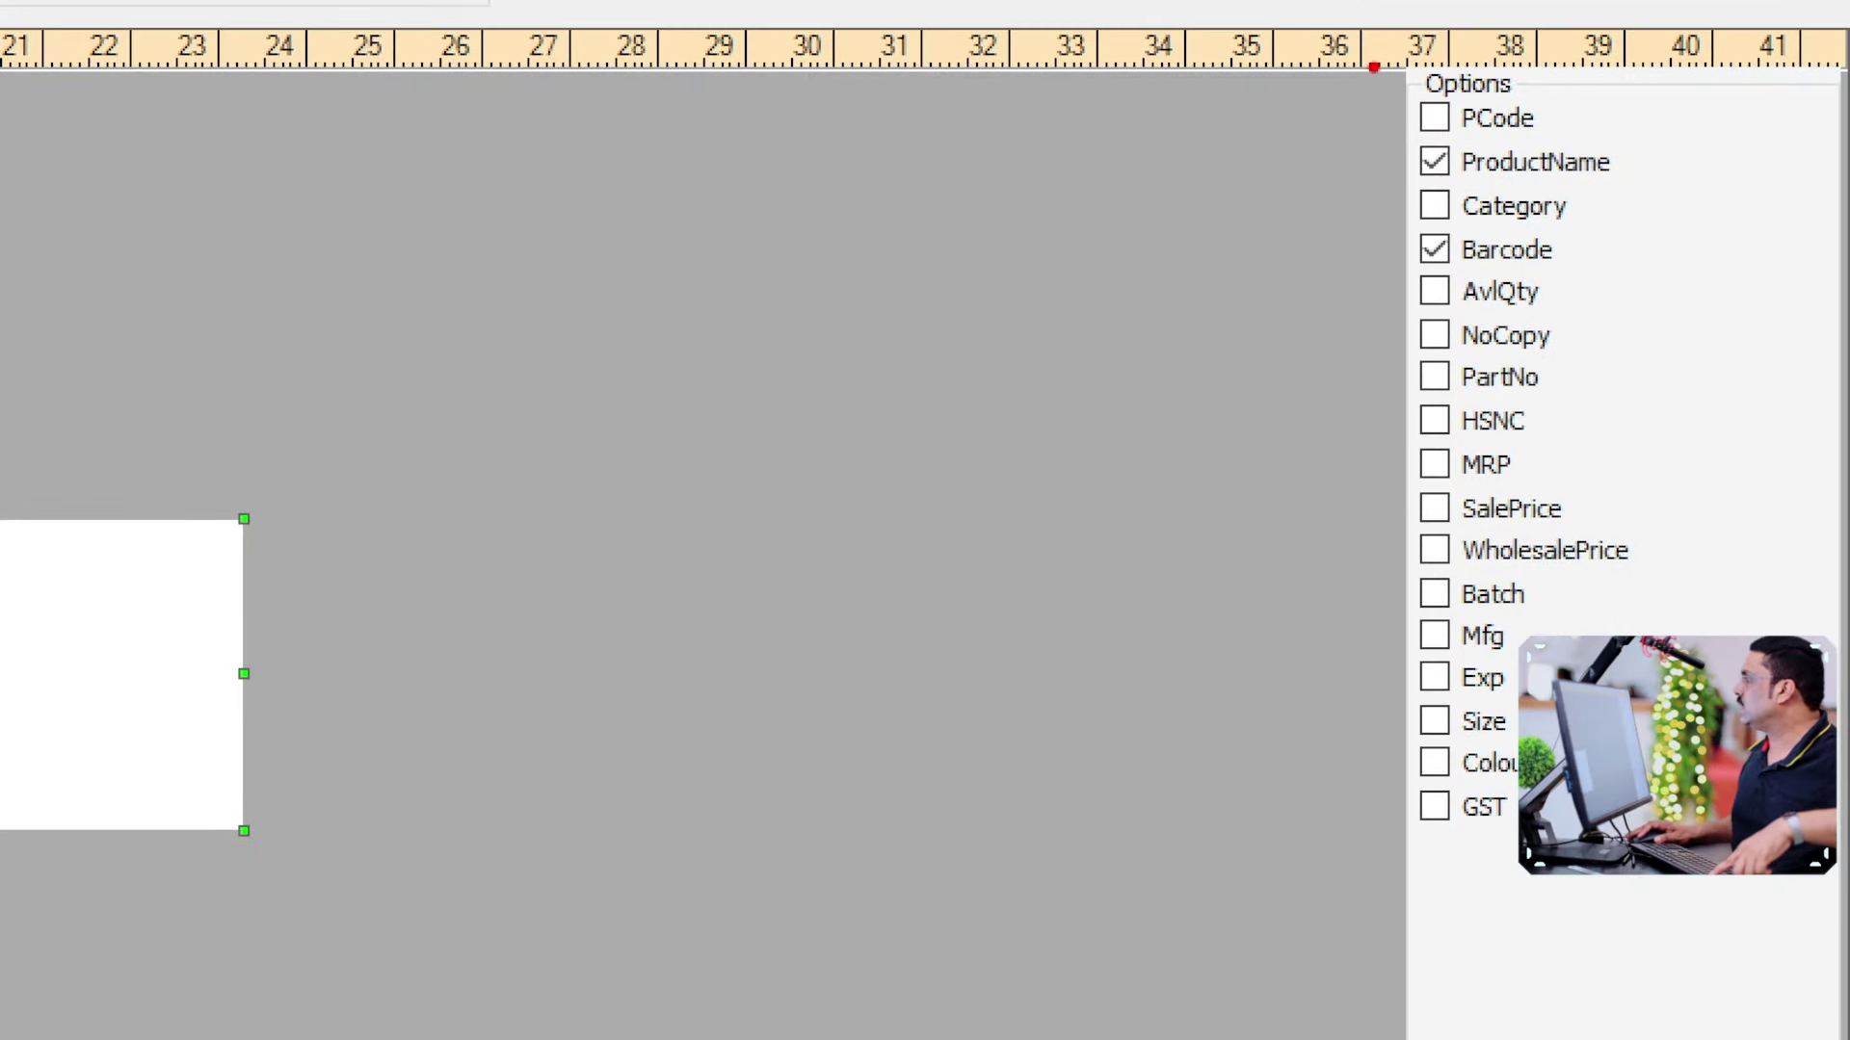
Drag the Barcode field to the label's lower right, ending at Top 90, Left 174.
{"action": "mouse_move", "coordinate": [1373, 66]}
{"action": "left_mouse_down"}
{"action": "mouse_move", "coordinate": [1570, 699]}
{"action": "mouse_move", "coordinate": [1584, 971]}
{"action": "mouse_move", "coordinate": [1629, 968]}
{"action": "left_mouse_up"}
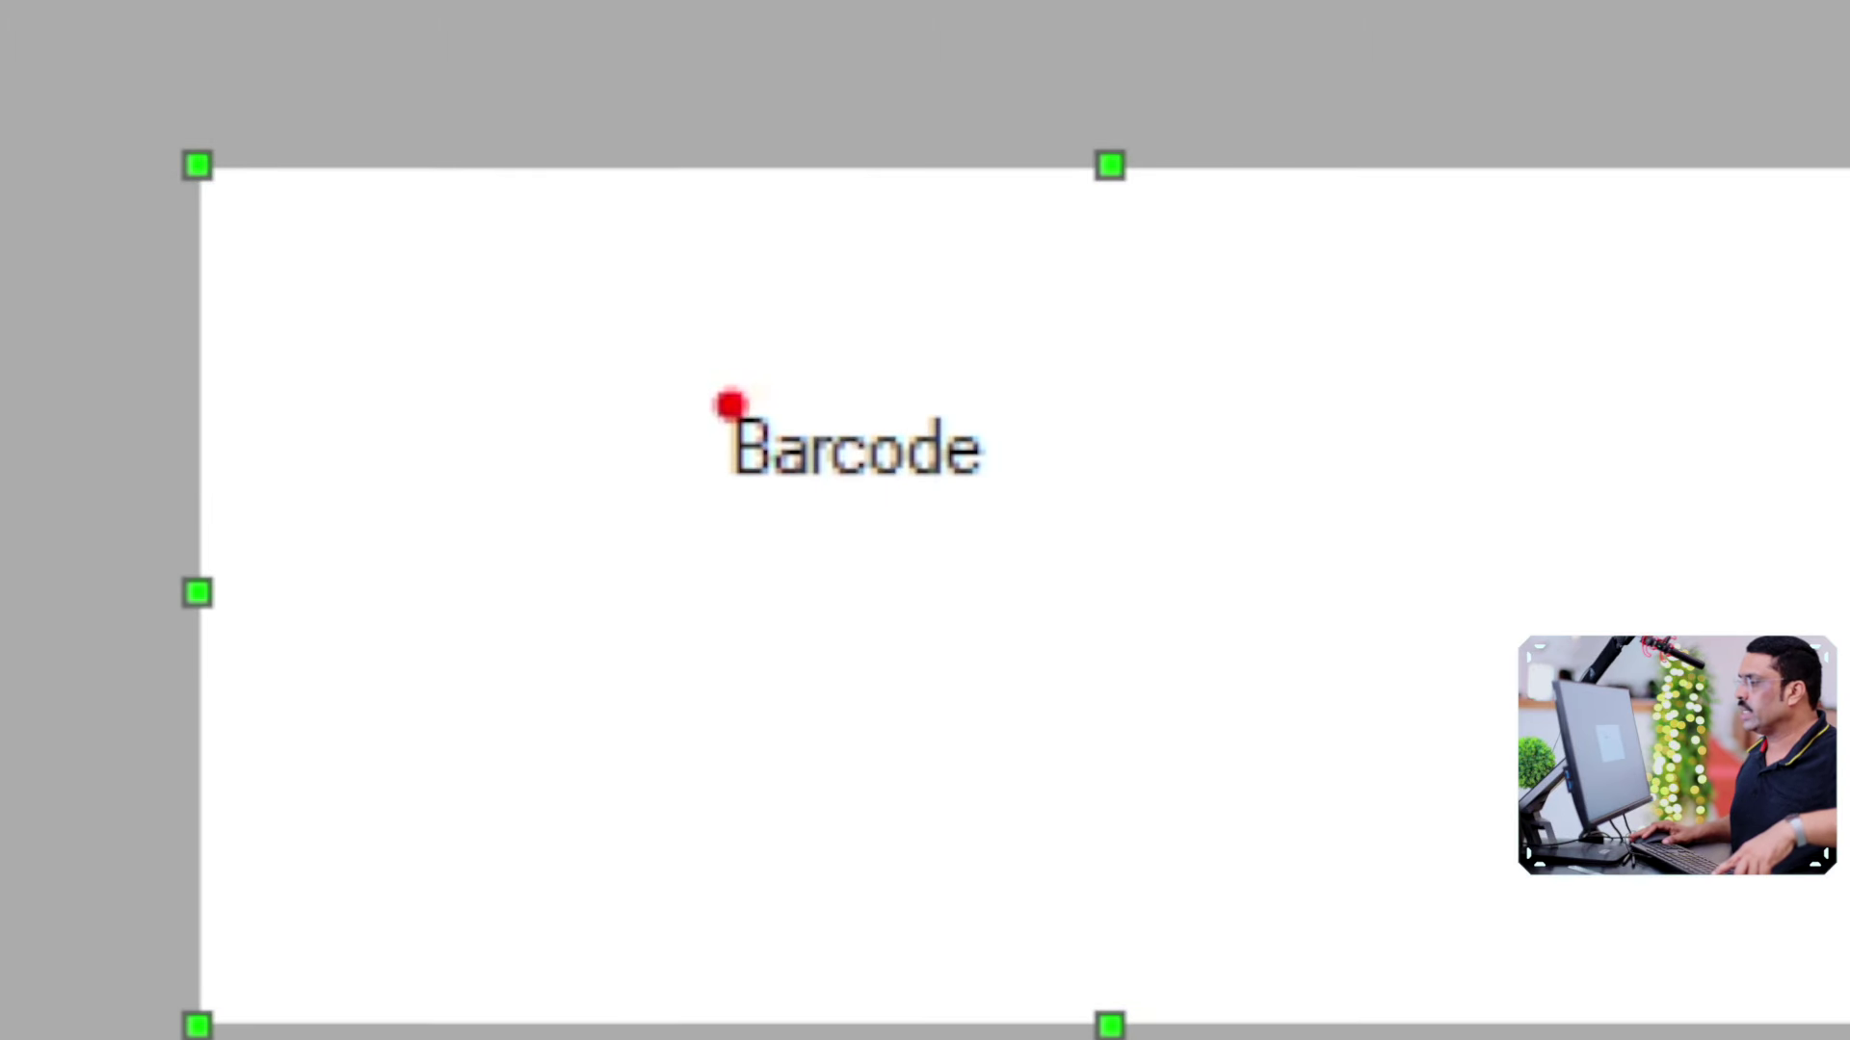
{"action": "left_click_drag", "start_coordinate": [682, 394], "coordinate": [1018, 598]}
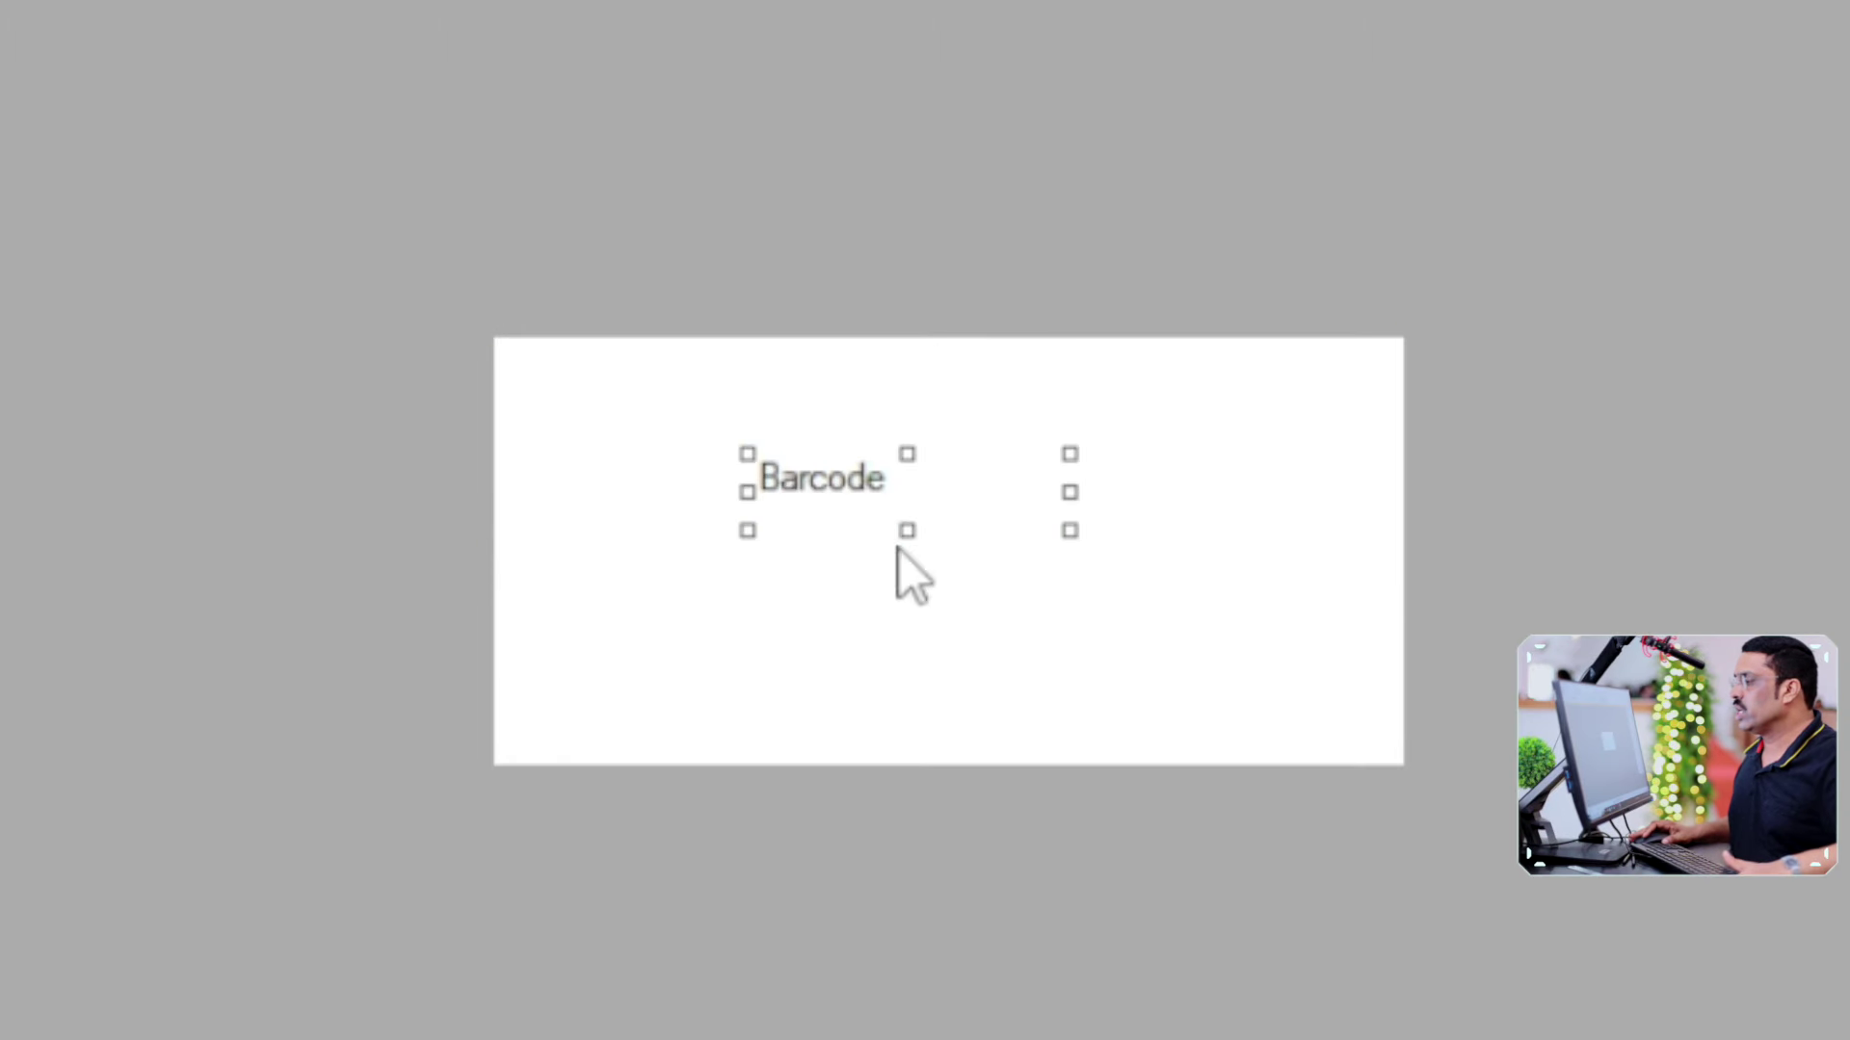
{"action": "mouse_move", "coordinate": [847, 521]}
{"action": "left_mouse_down"}
{"action": "mouse_move", "coordinate": [1243, 632]}
{"action": "mouse_move", "coordinate": [863, 495]}
{"action": "mouse_move", "coordinate": [1086, 508]}
{"action": "mouse_move", "coordinate": [843, 662]}
{"action": "mouse_move", "coordinate": [1127, 495]}
{"action": "mouse_move", "coordinate": [674, 433]}
{"action": "mouse_move", "coordinate": [698, 668]}
{"action": "mouse_move", "coordinate": [697, 648]}
{"action": "mouse_move", "coordinate": [1031, 703]}
{"action": "mouse_move", "coordinate": [1012, 661]}
{"action": "mouse_move", "coordinate": [1031, 706]}
{"action": "mouse_move", "coordinate": [1123, 679]}
{"action": "mouse_move", "coordinate": [1147, 640]}
{"action": "mouse_move", "coordinate": [1136, 671]}
{"action": "left_mouse_up"}
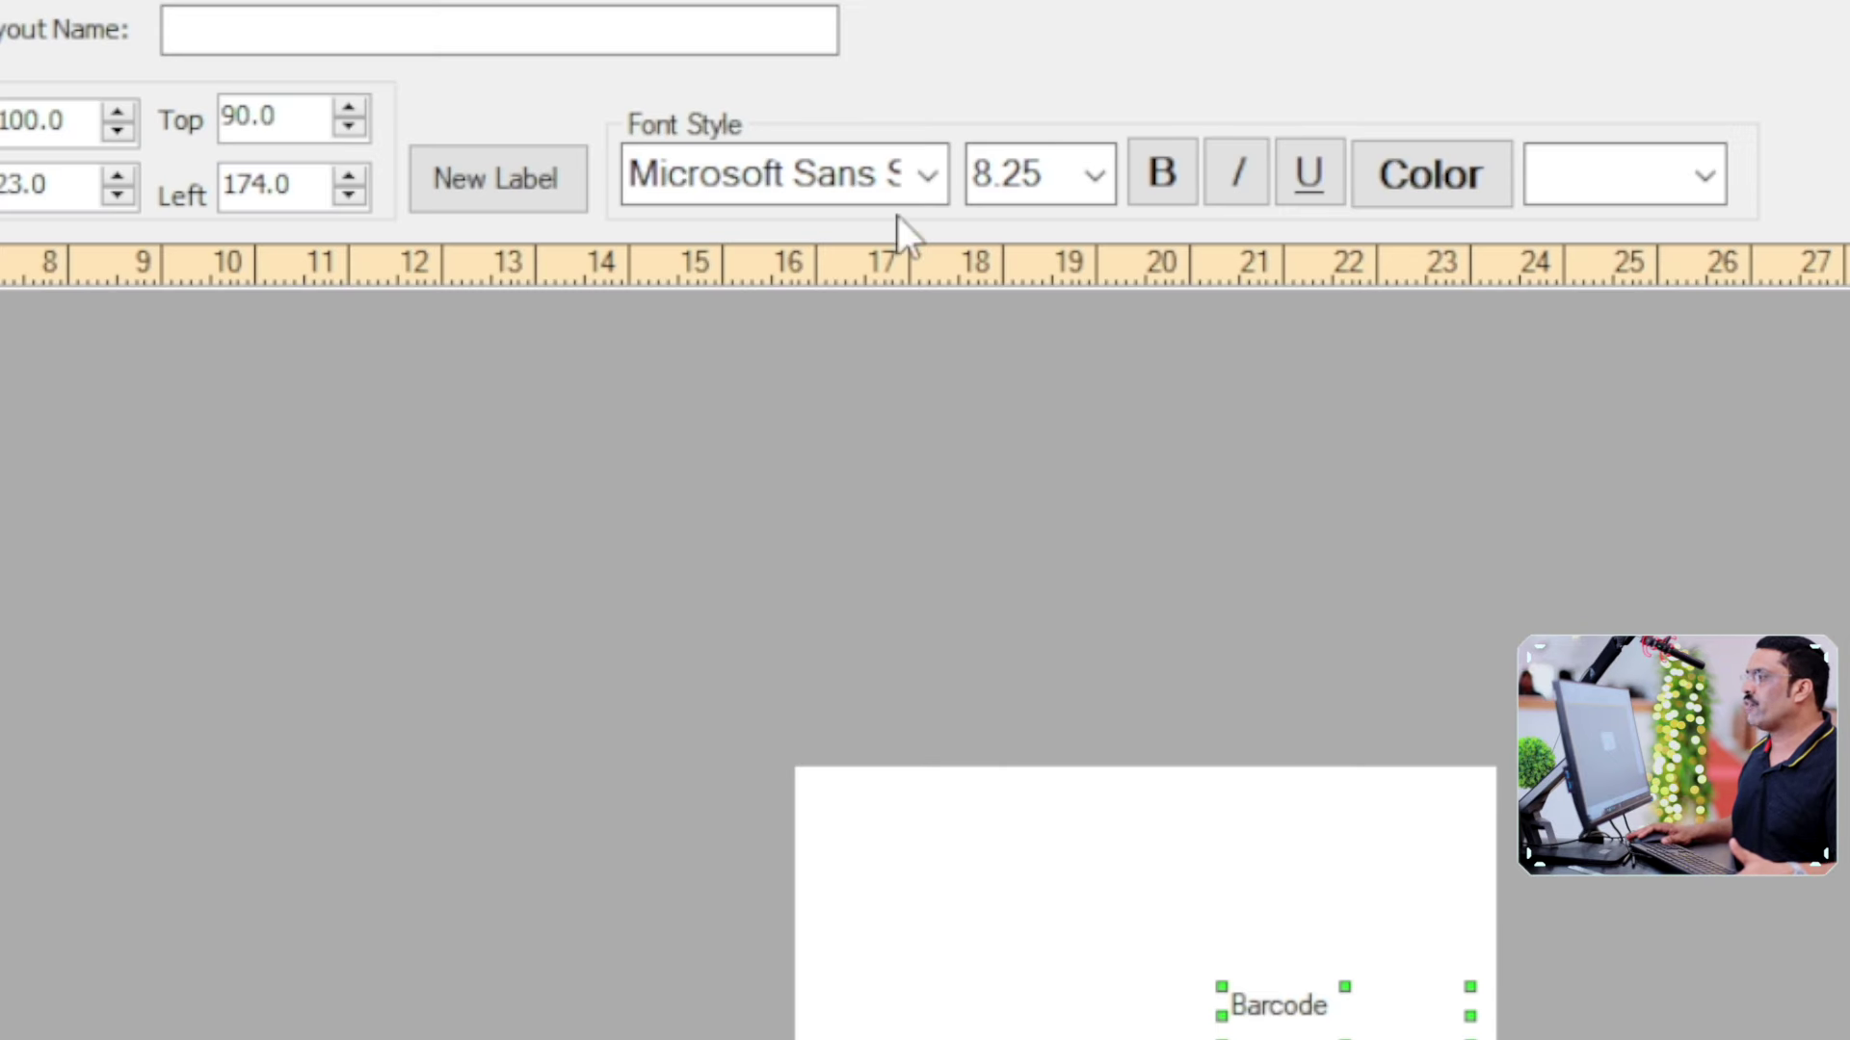
Render the Barcode field in the IDAutomationHC39M font, then move it up and widen it leftward.
{"action": "left_click", "coordinate": [915, 160]}
{"action": "type", "text": "id"}
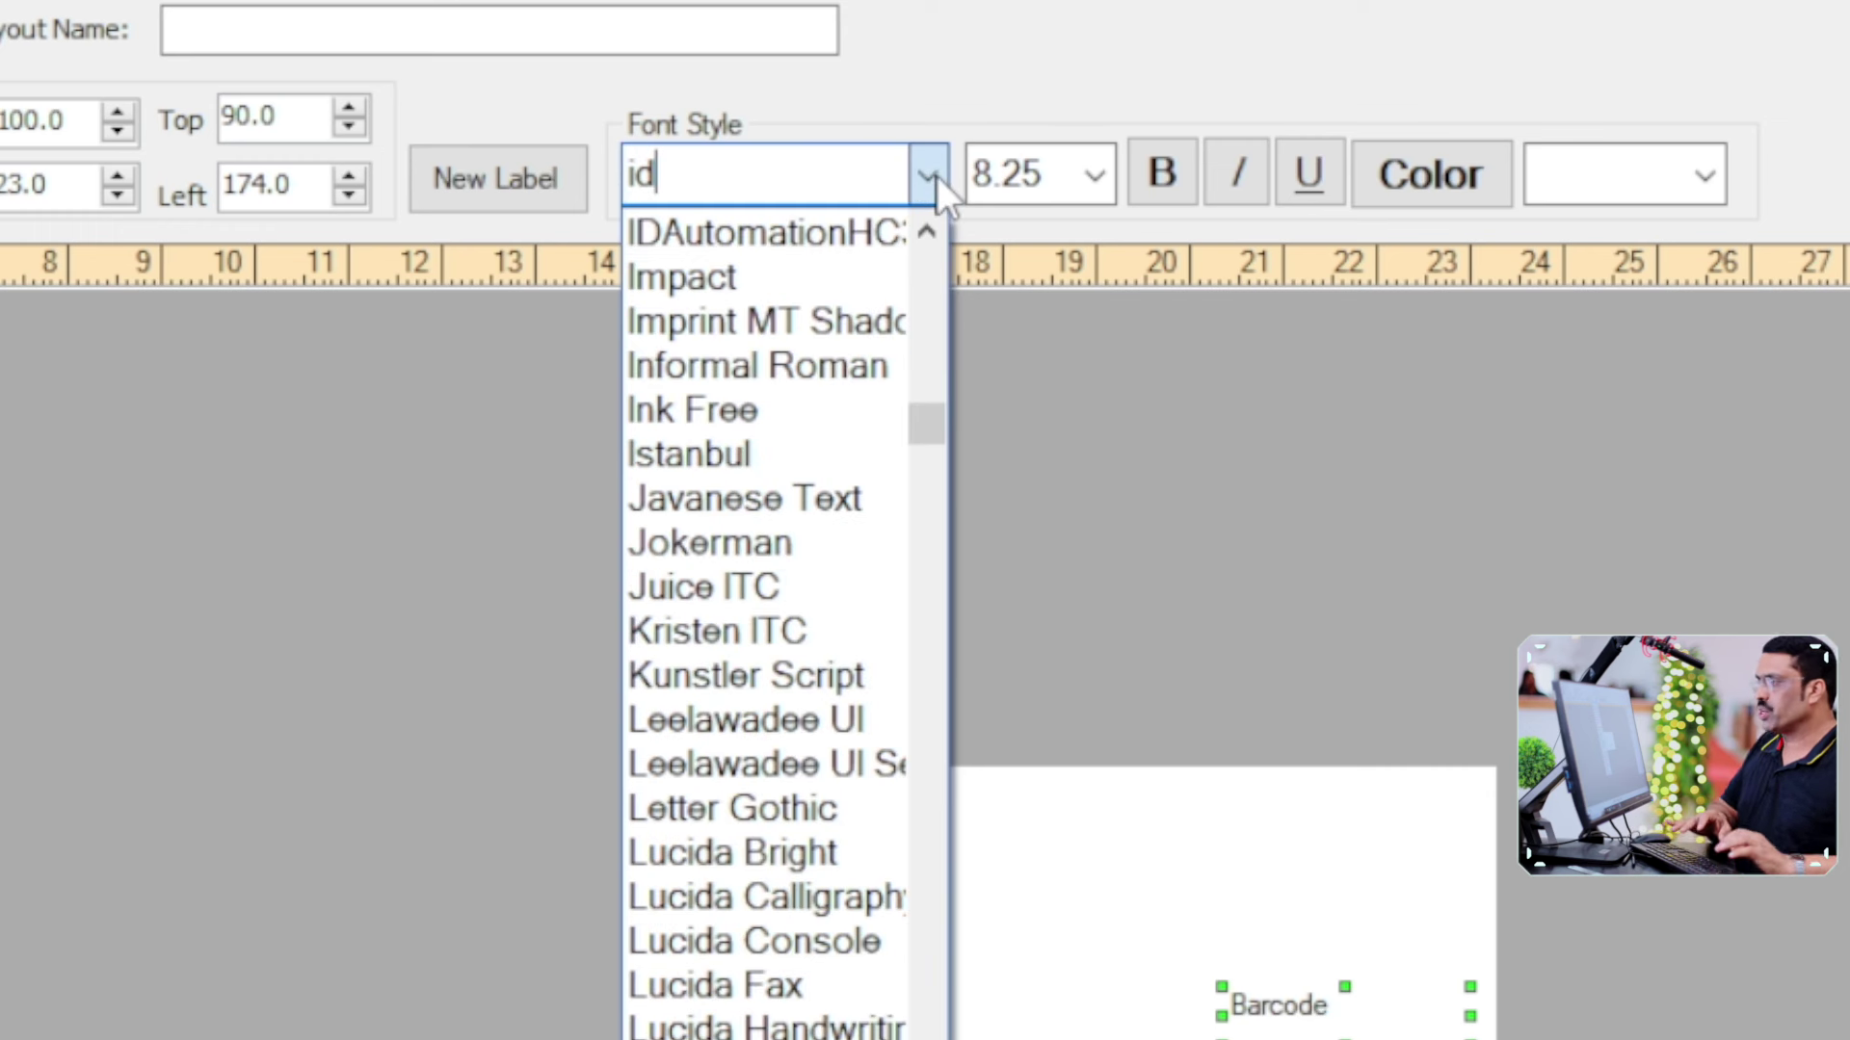
{"action": "left_click", "coordinate": [836, 229]}
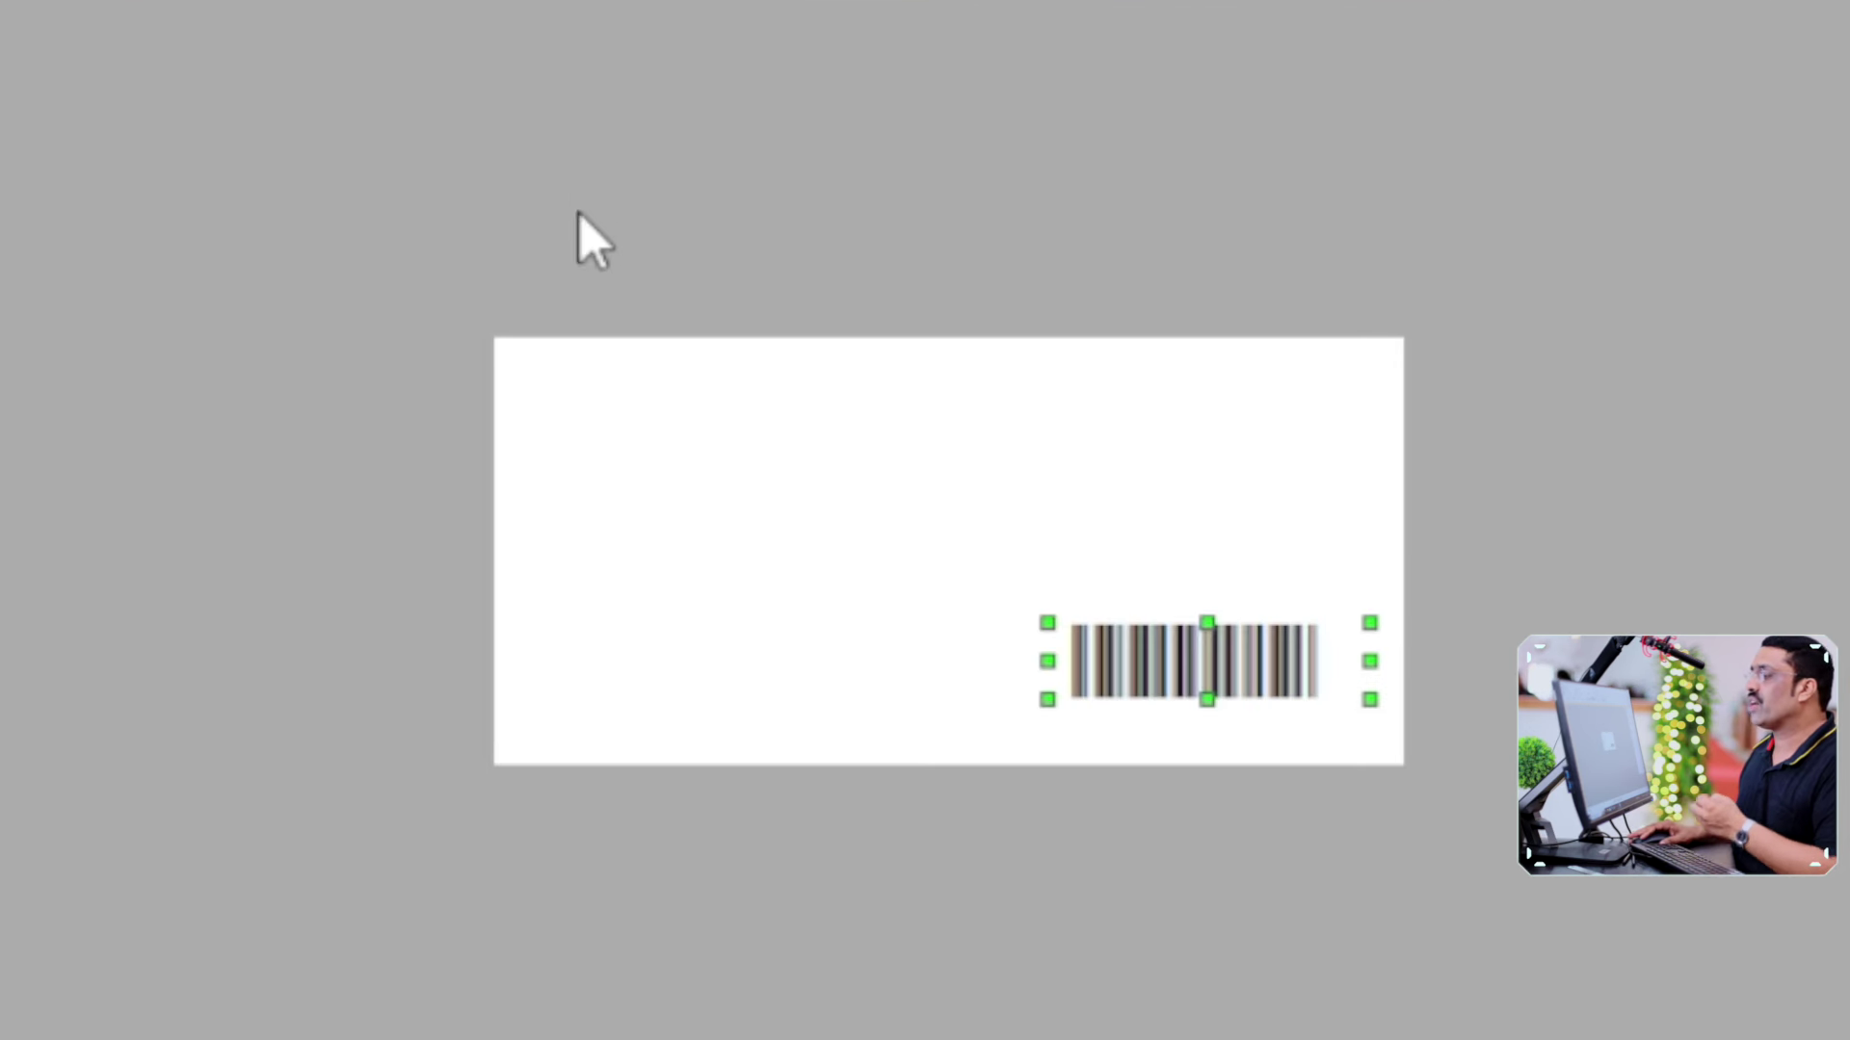
{"action": "left_click_drag", "start_coordinate": [1113, 666], "coordinate": [1143, 692]}
{"action": "left_click_drag", "start_coordinate": [974, 619], "coordinate": [1015, 617]}
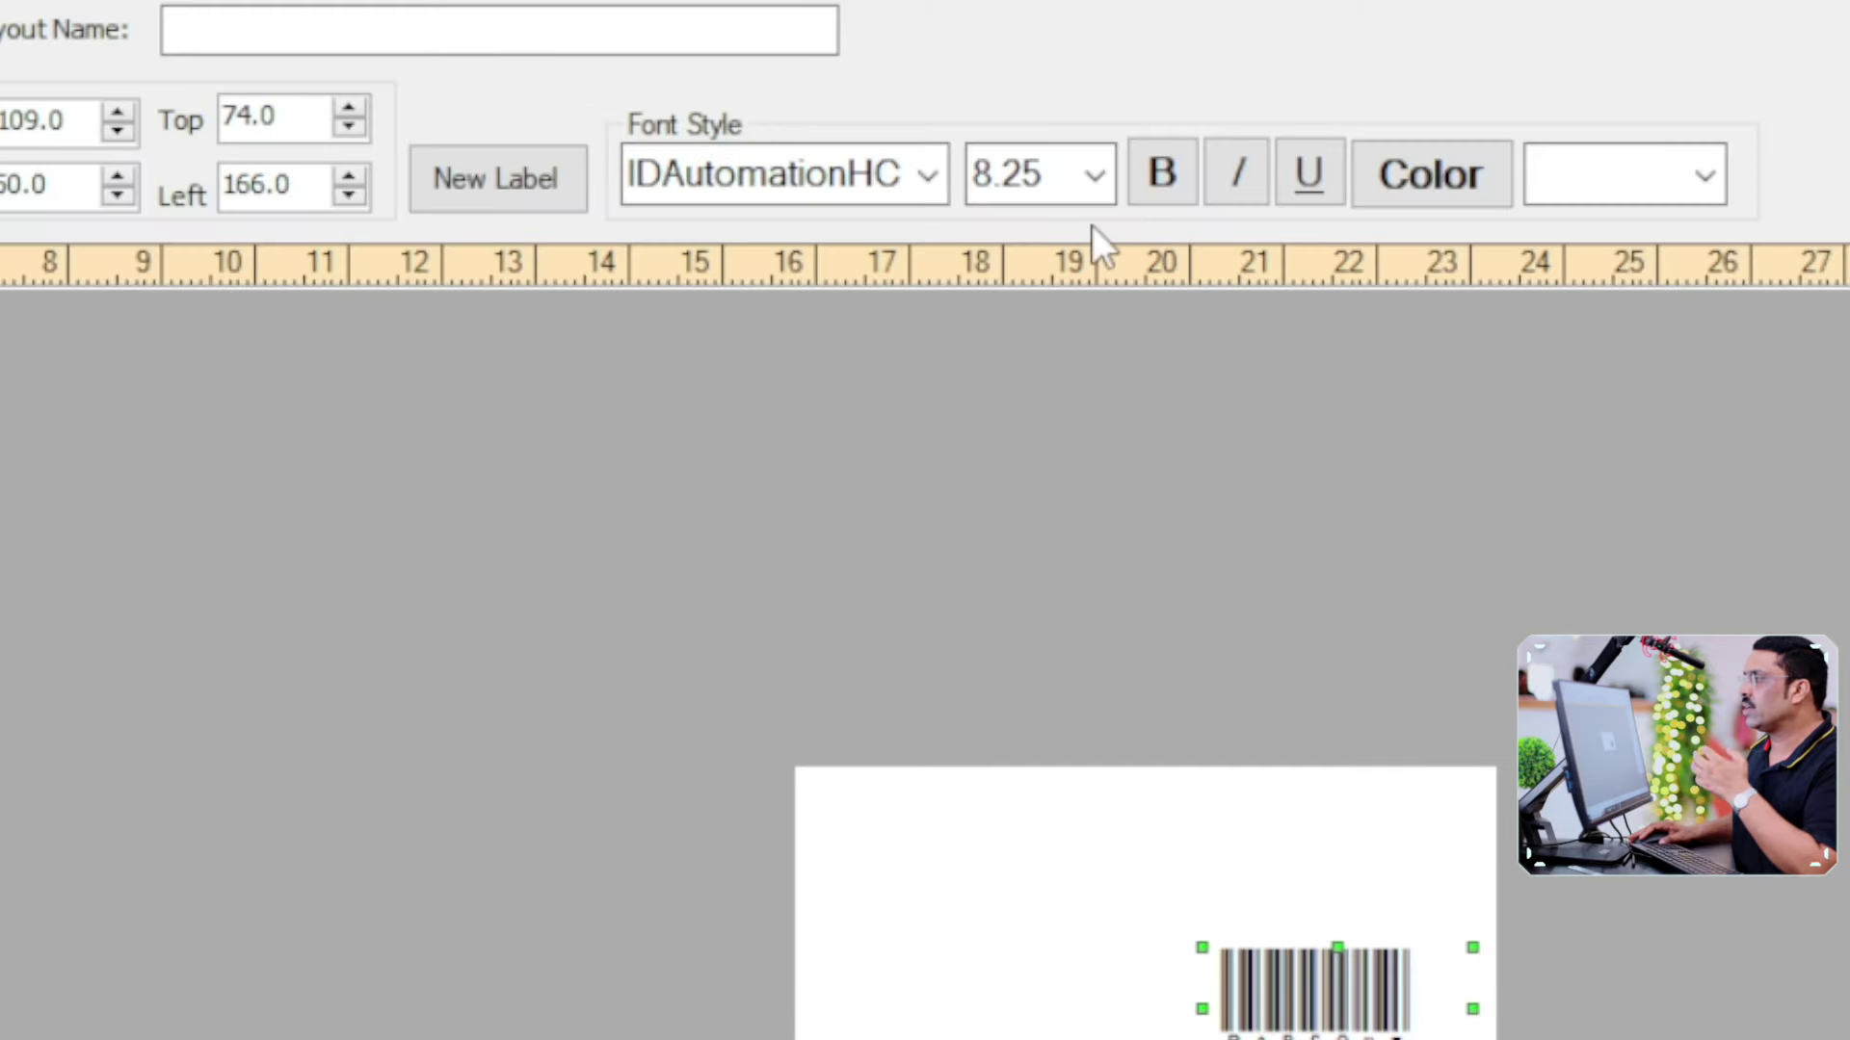
Set the barcode's font size to 9.
{"action": "left_click", "coordinate": [1096, 177]}
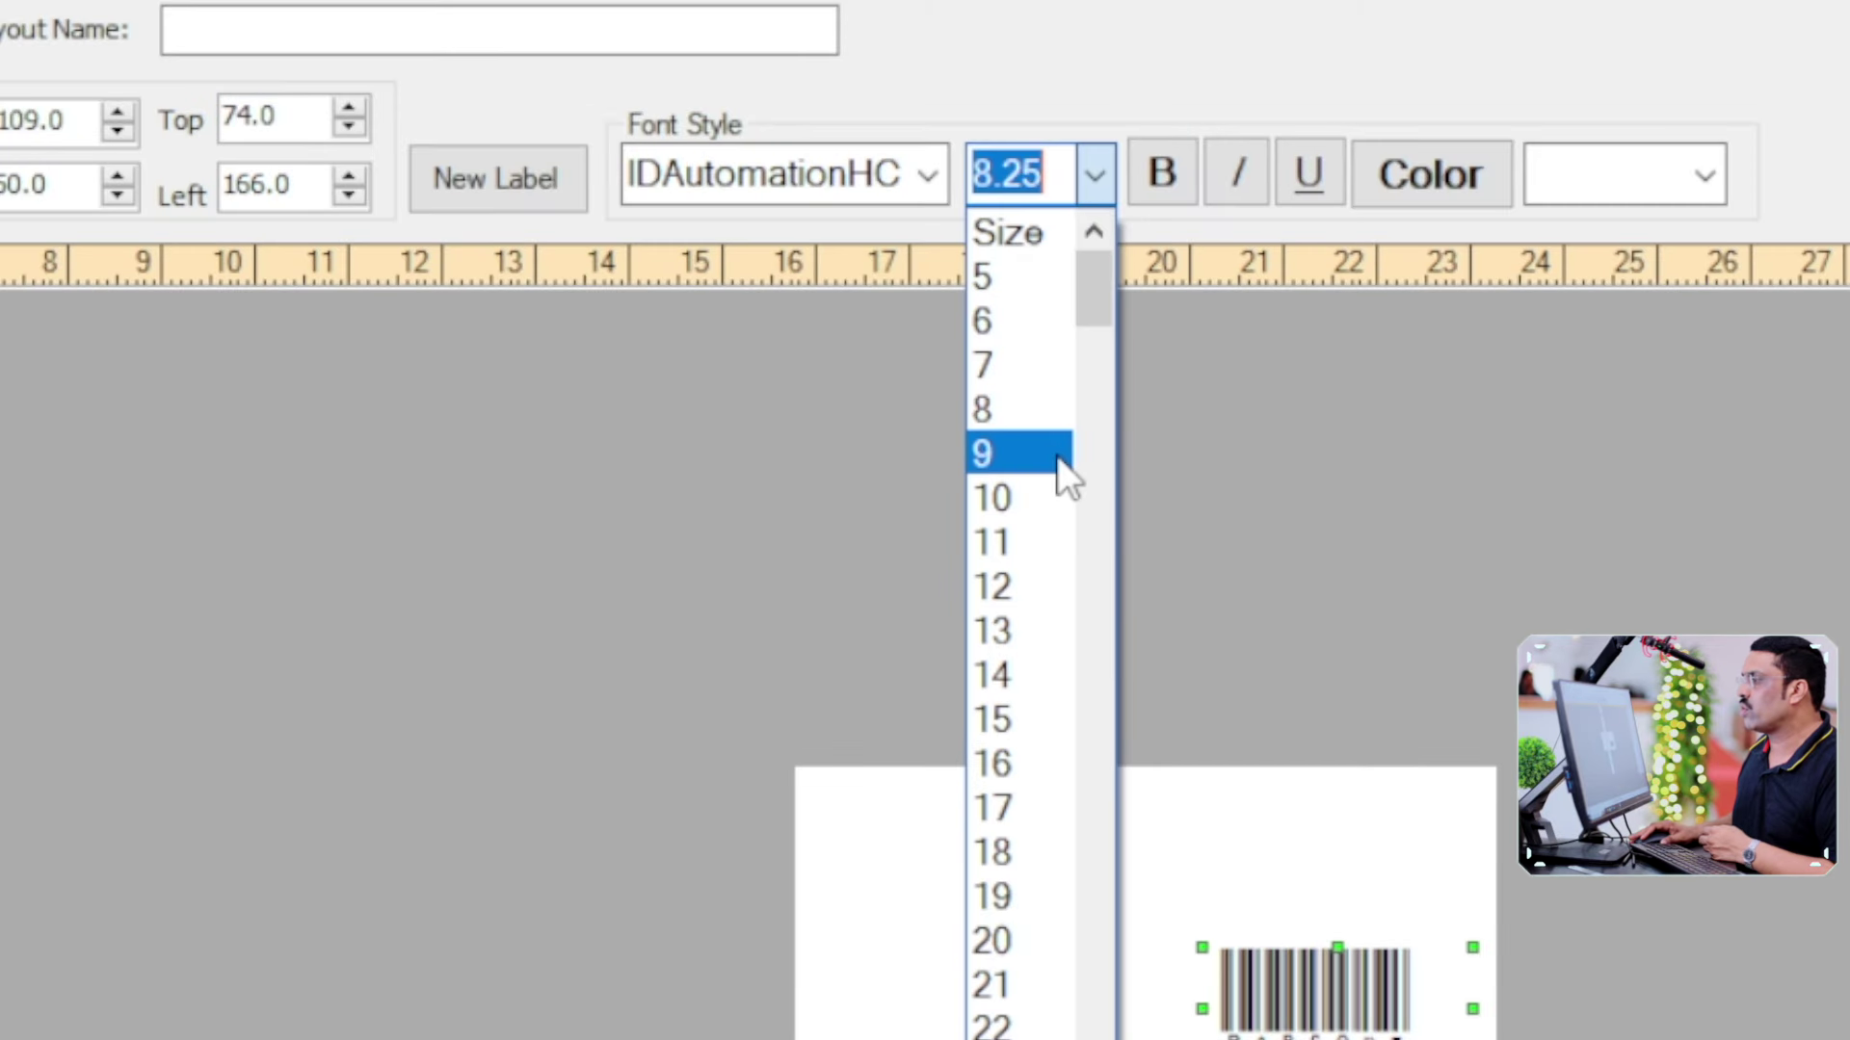
{"action": "left_click", "coordinate": [1058, 454]}
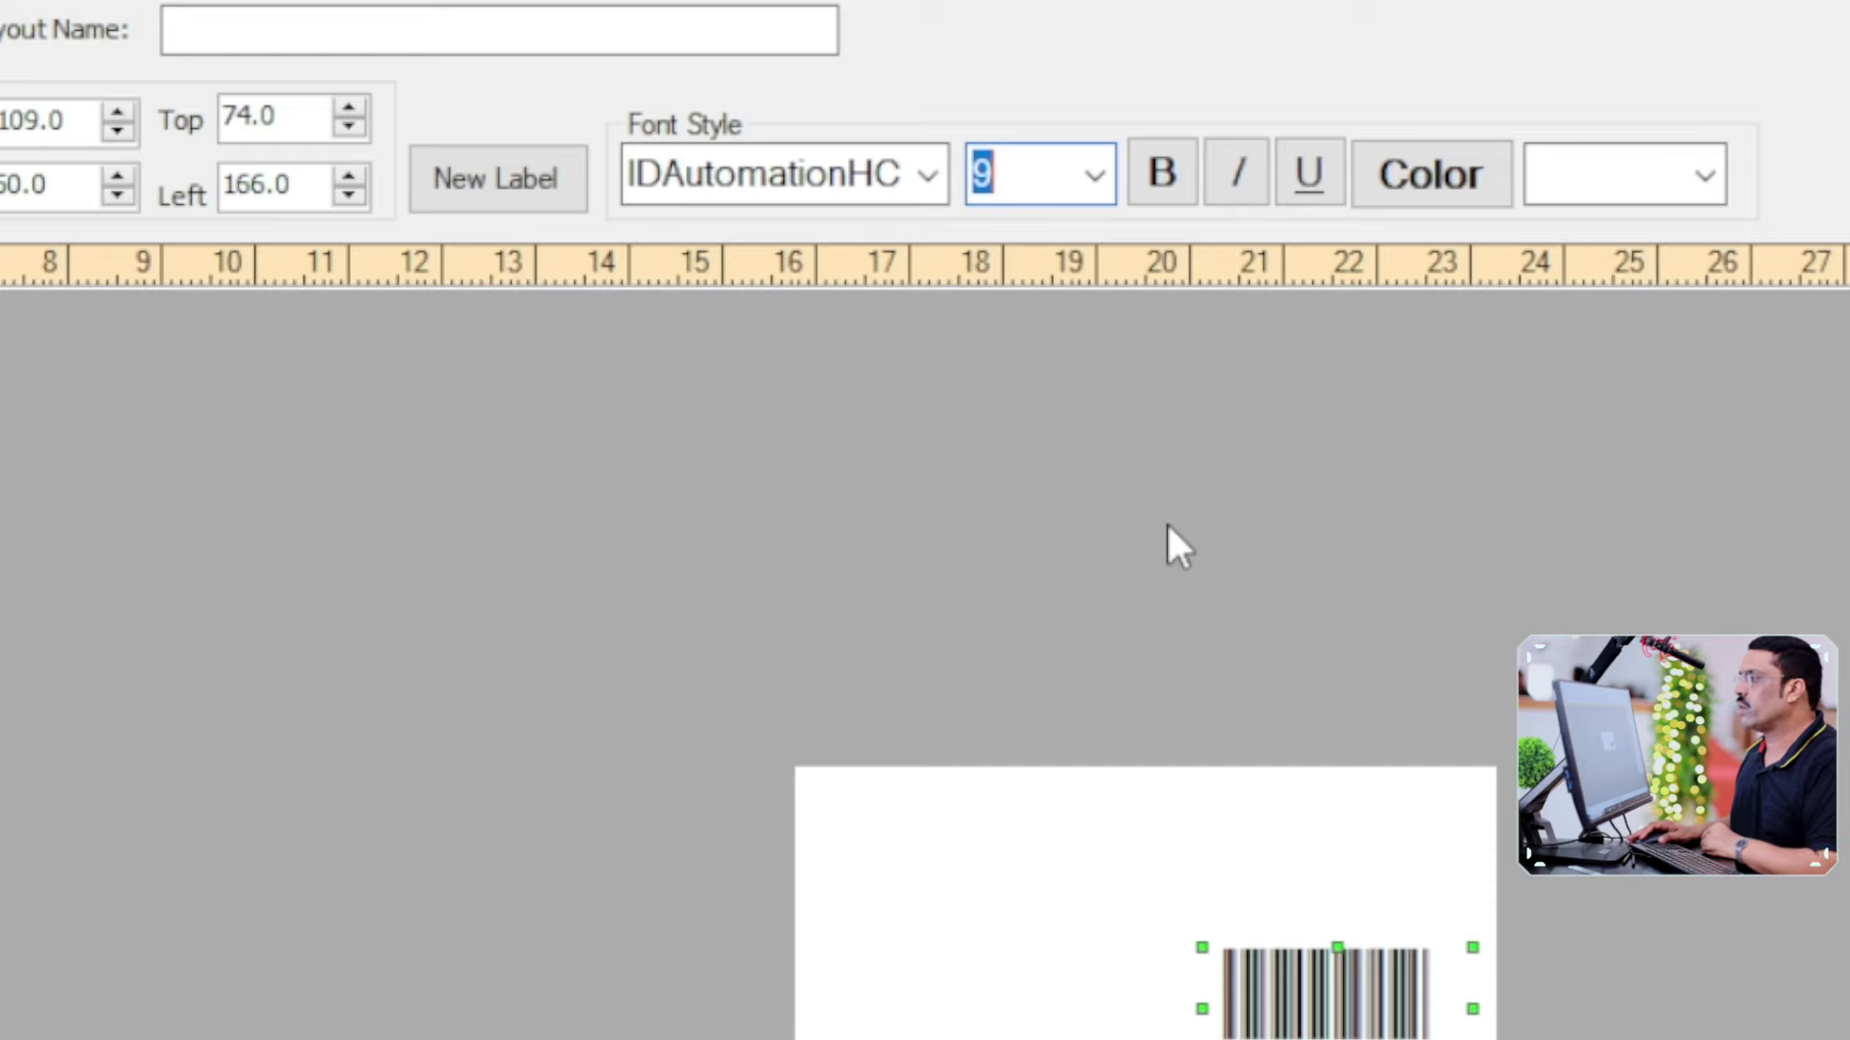
{"action": "left_click", "coordinate": [1106, 164]}
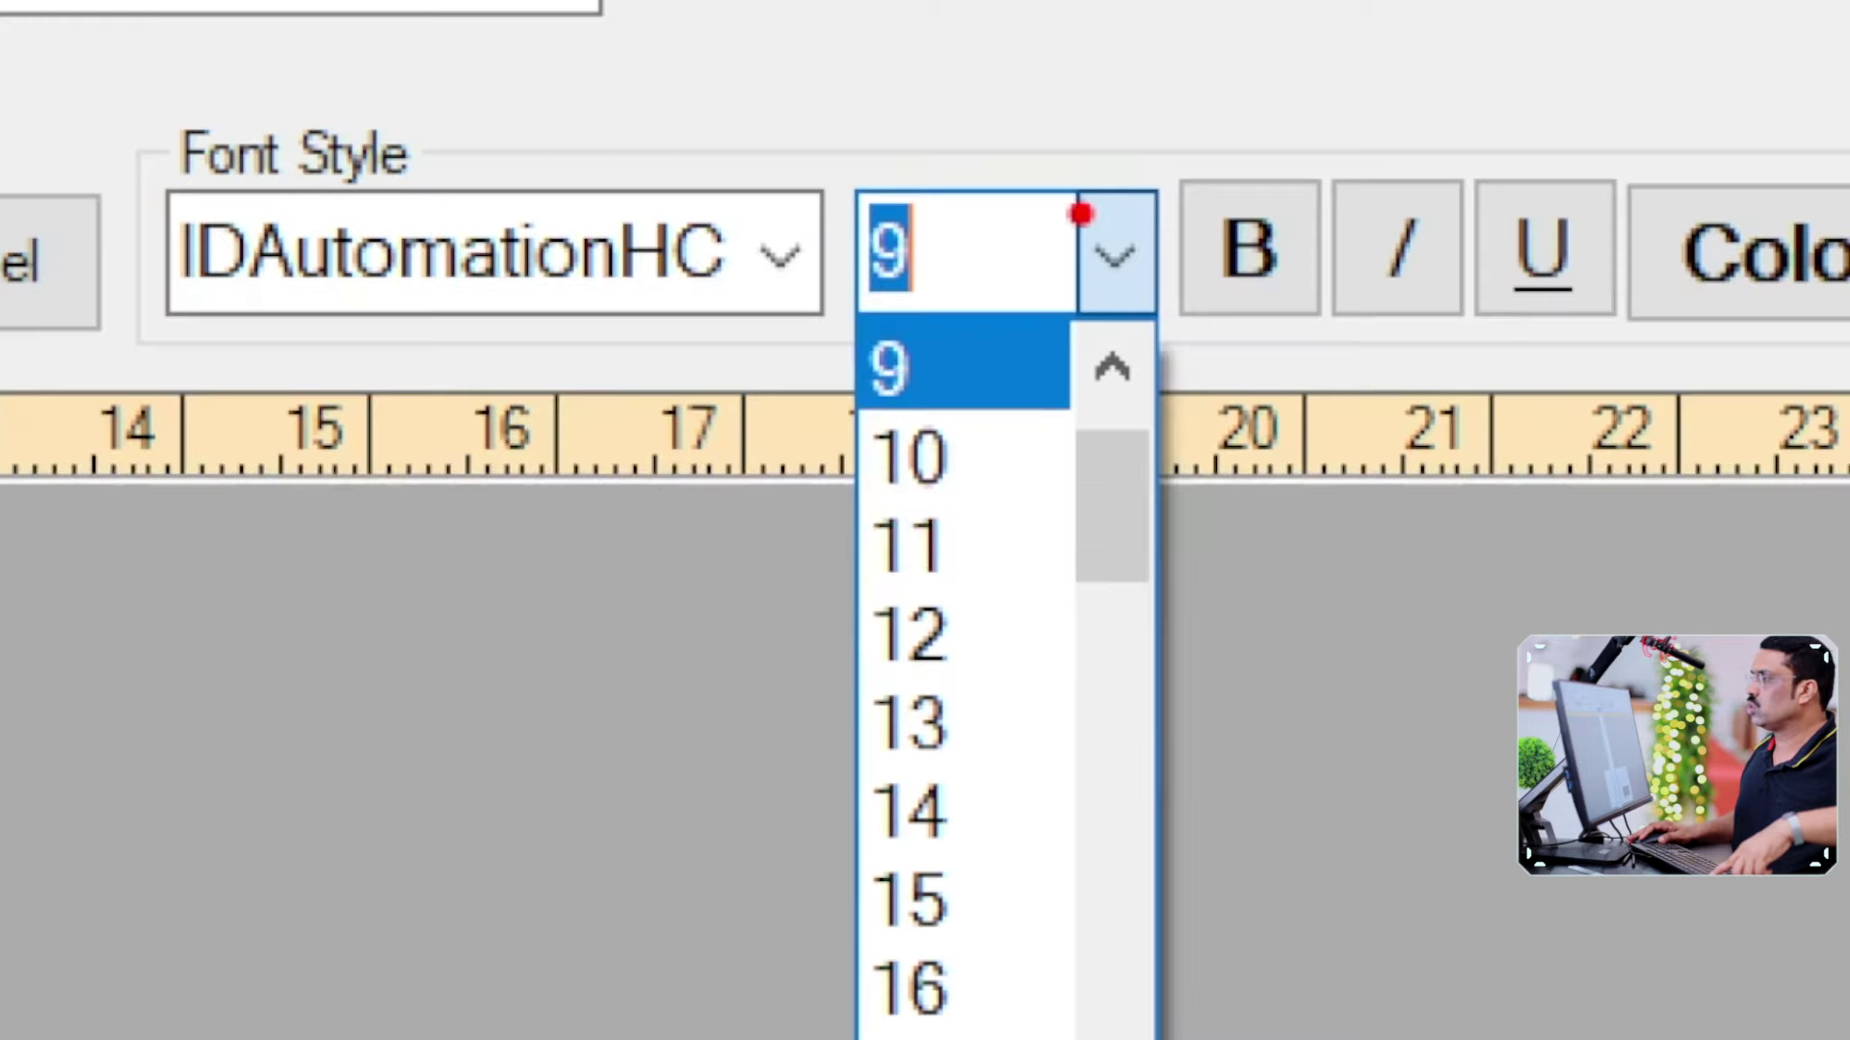
{"action": "left_click", "coordinate": [1208, 975]}
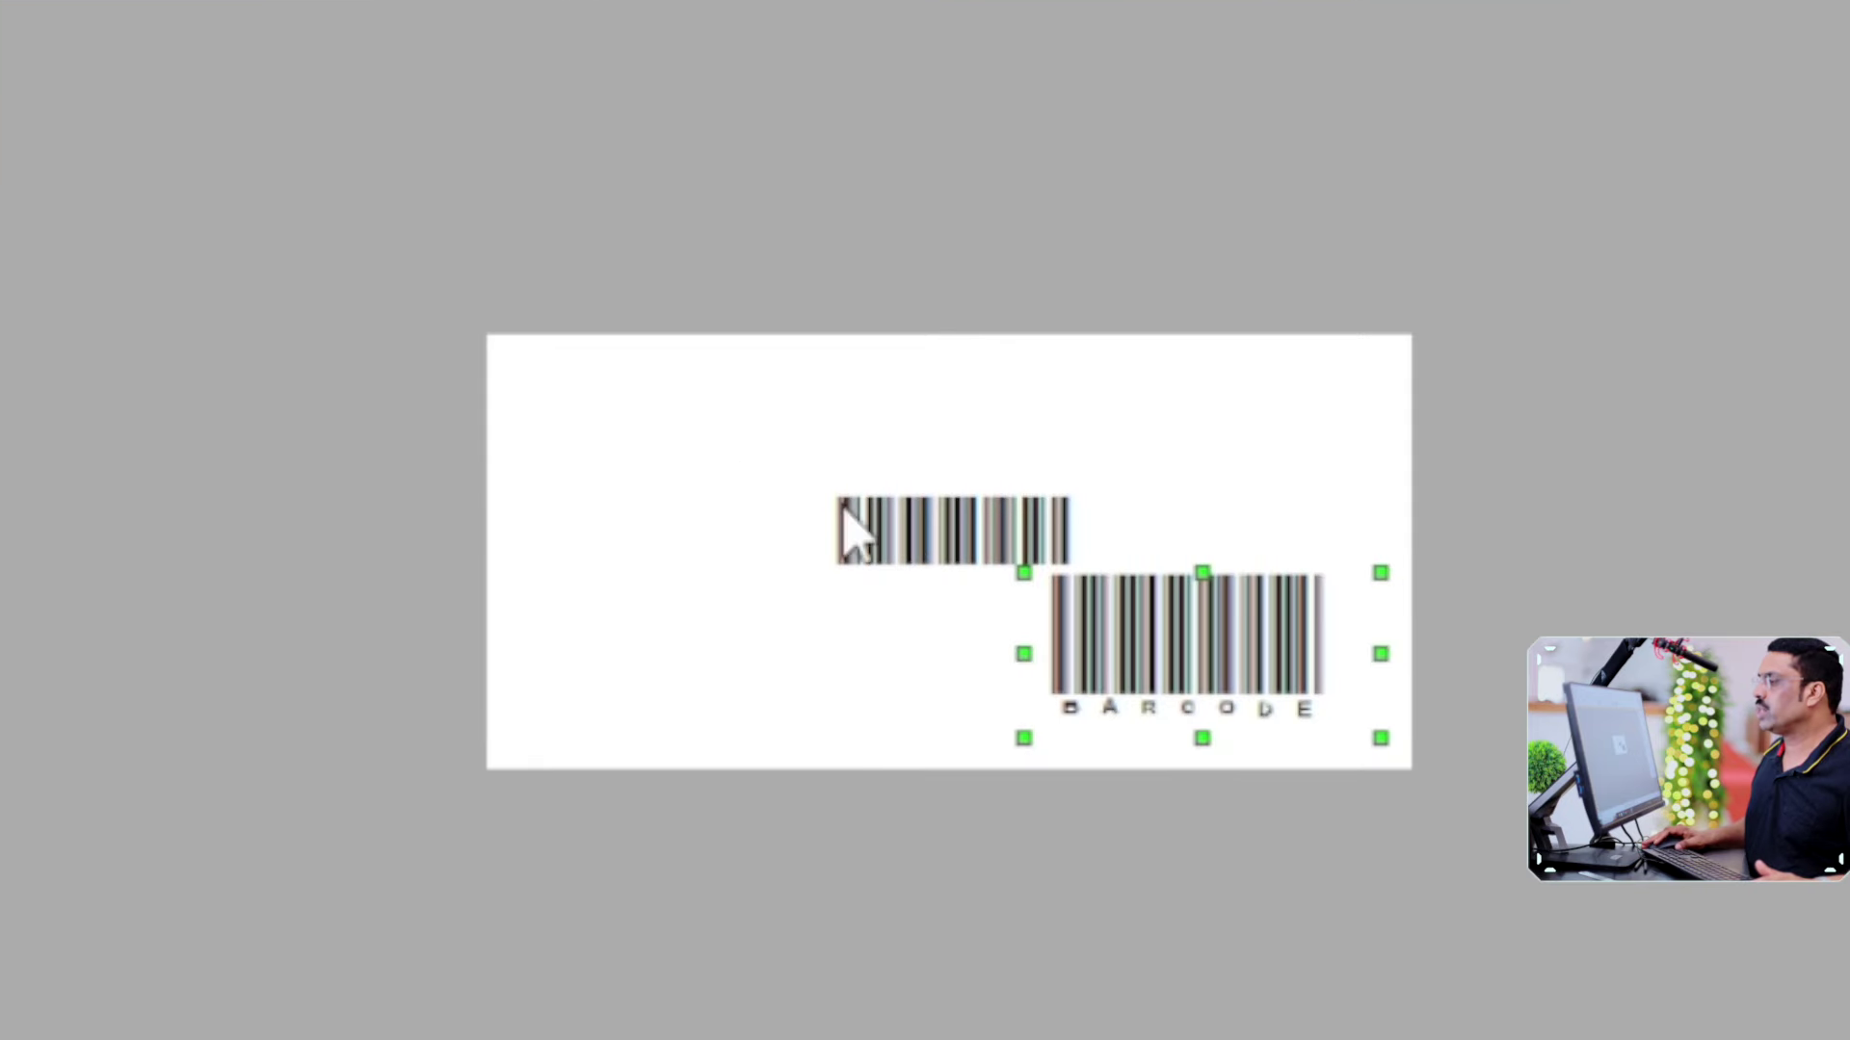
Move the new text item to the label's top-left corner and set its font to Arial.
{"action": "left_click_drag", "start_coordinate": [846, 525], "coordinate": [584, 418]}
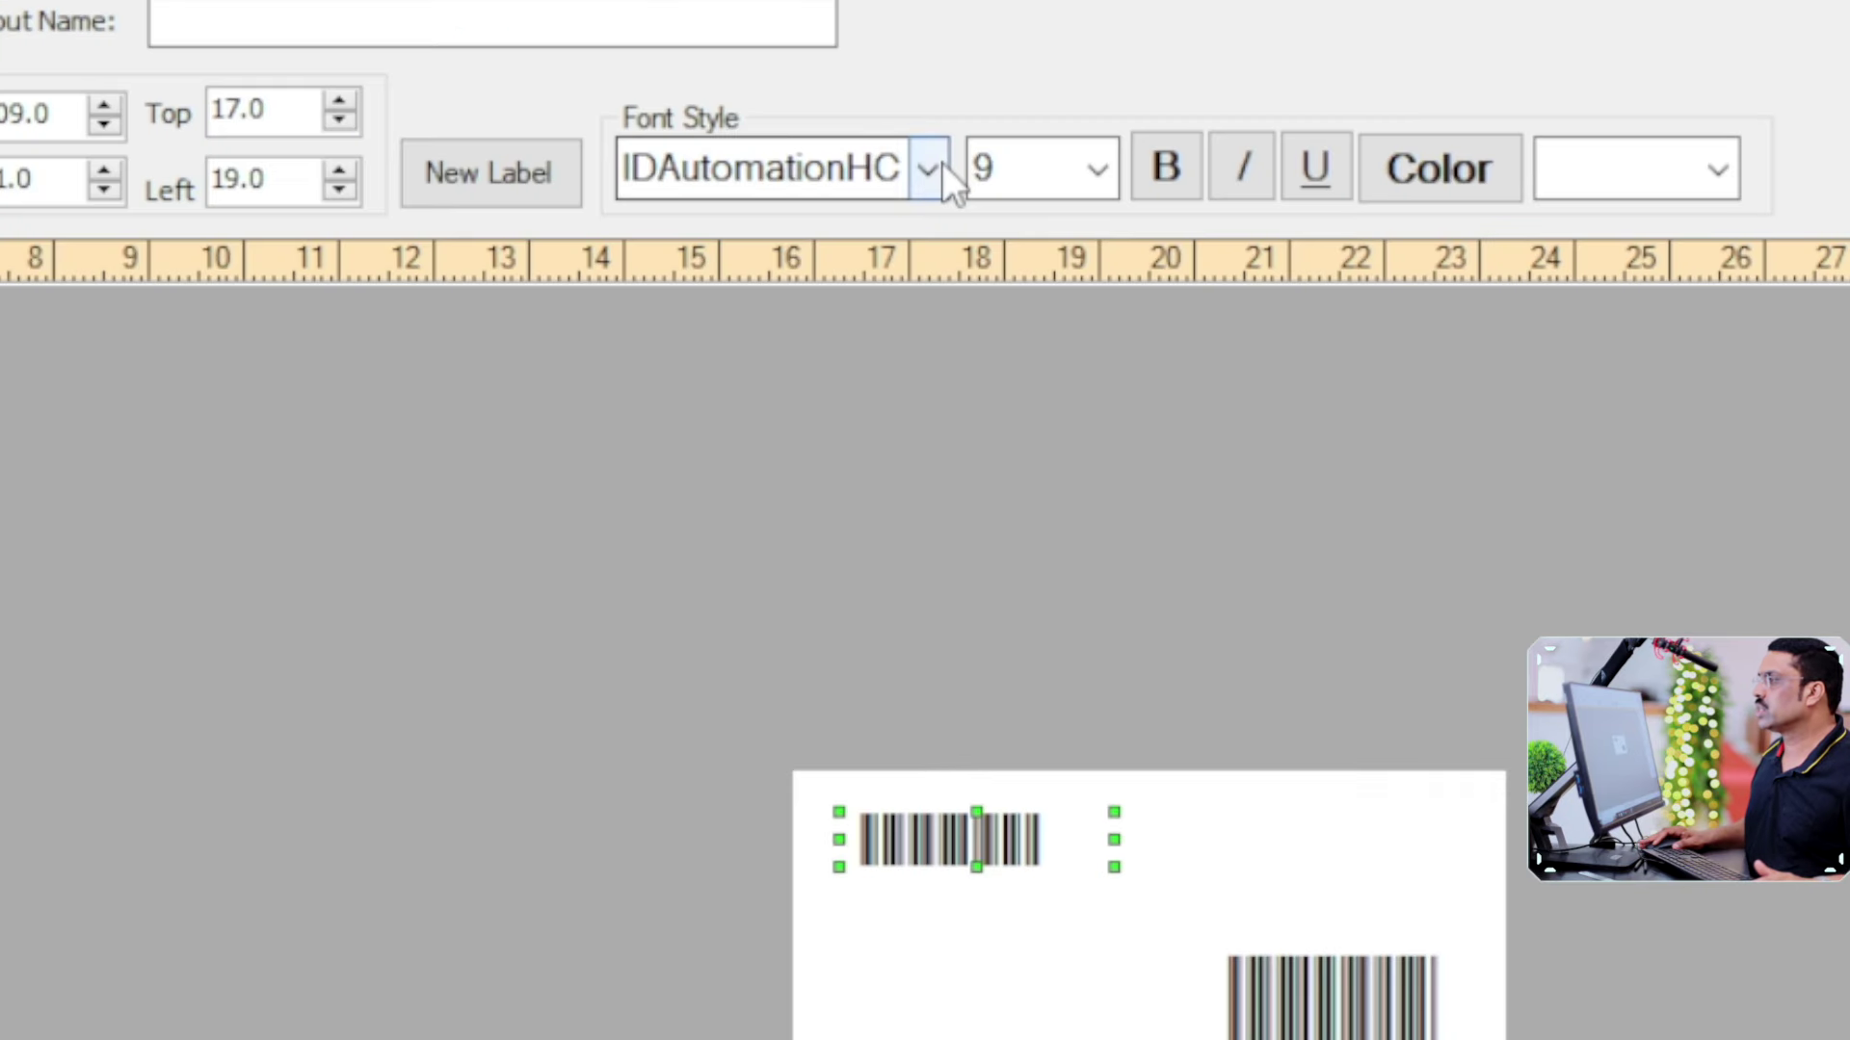
{"action": "left_click", "coordinate": [940, 166]}
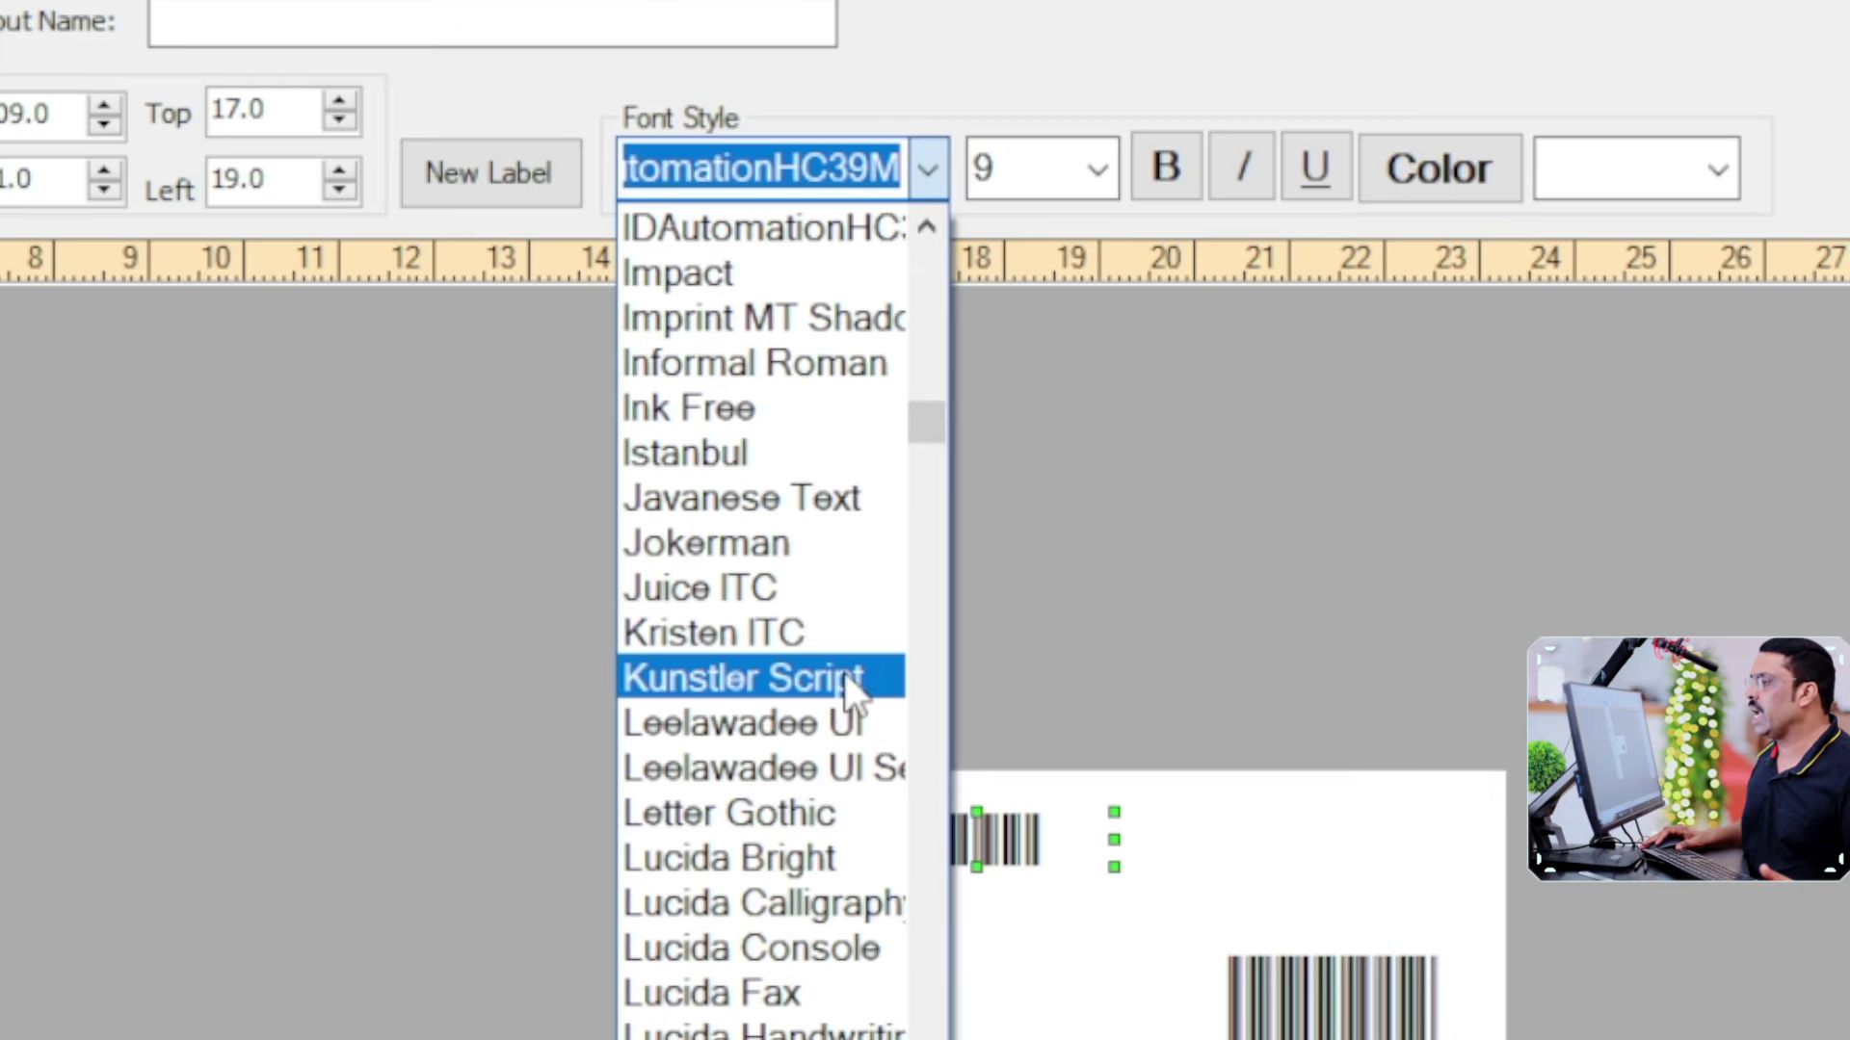
{"action": "type", "text": "a"}
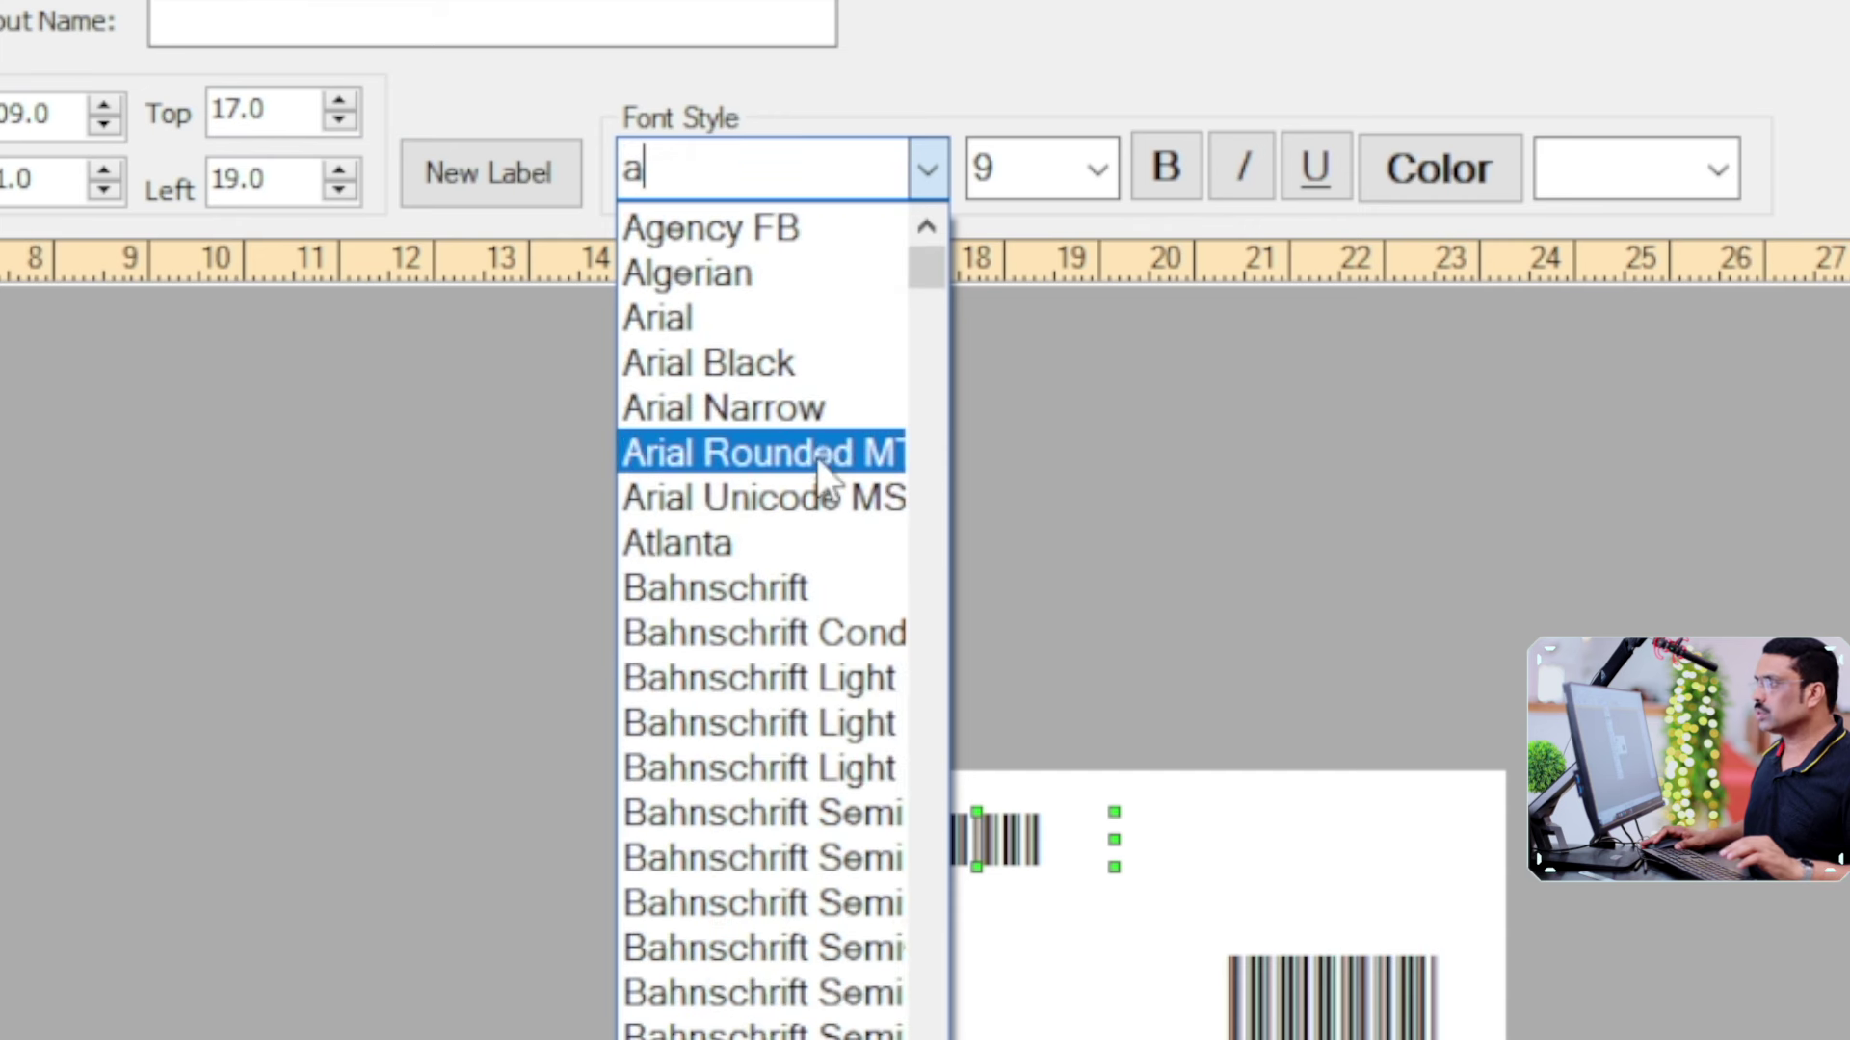
{"action": "left_click", "coordinate": [806, 326]}
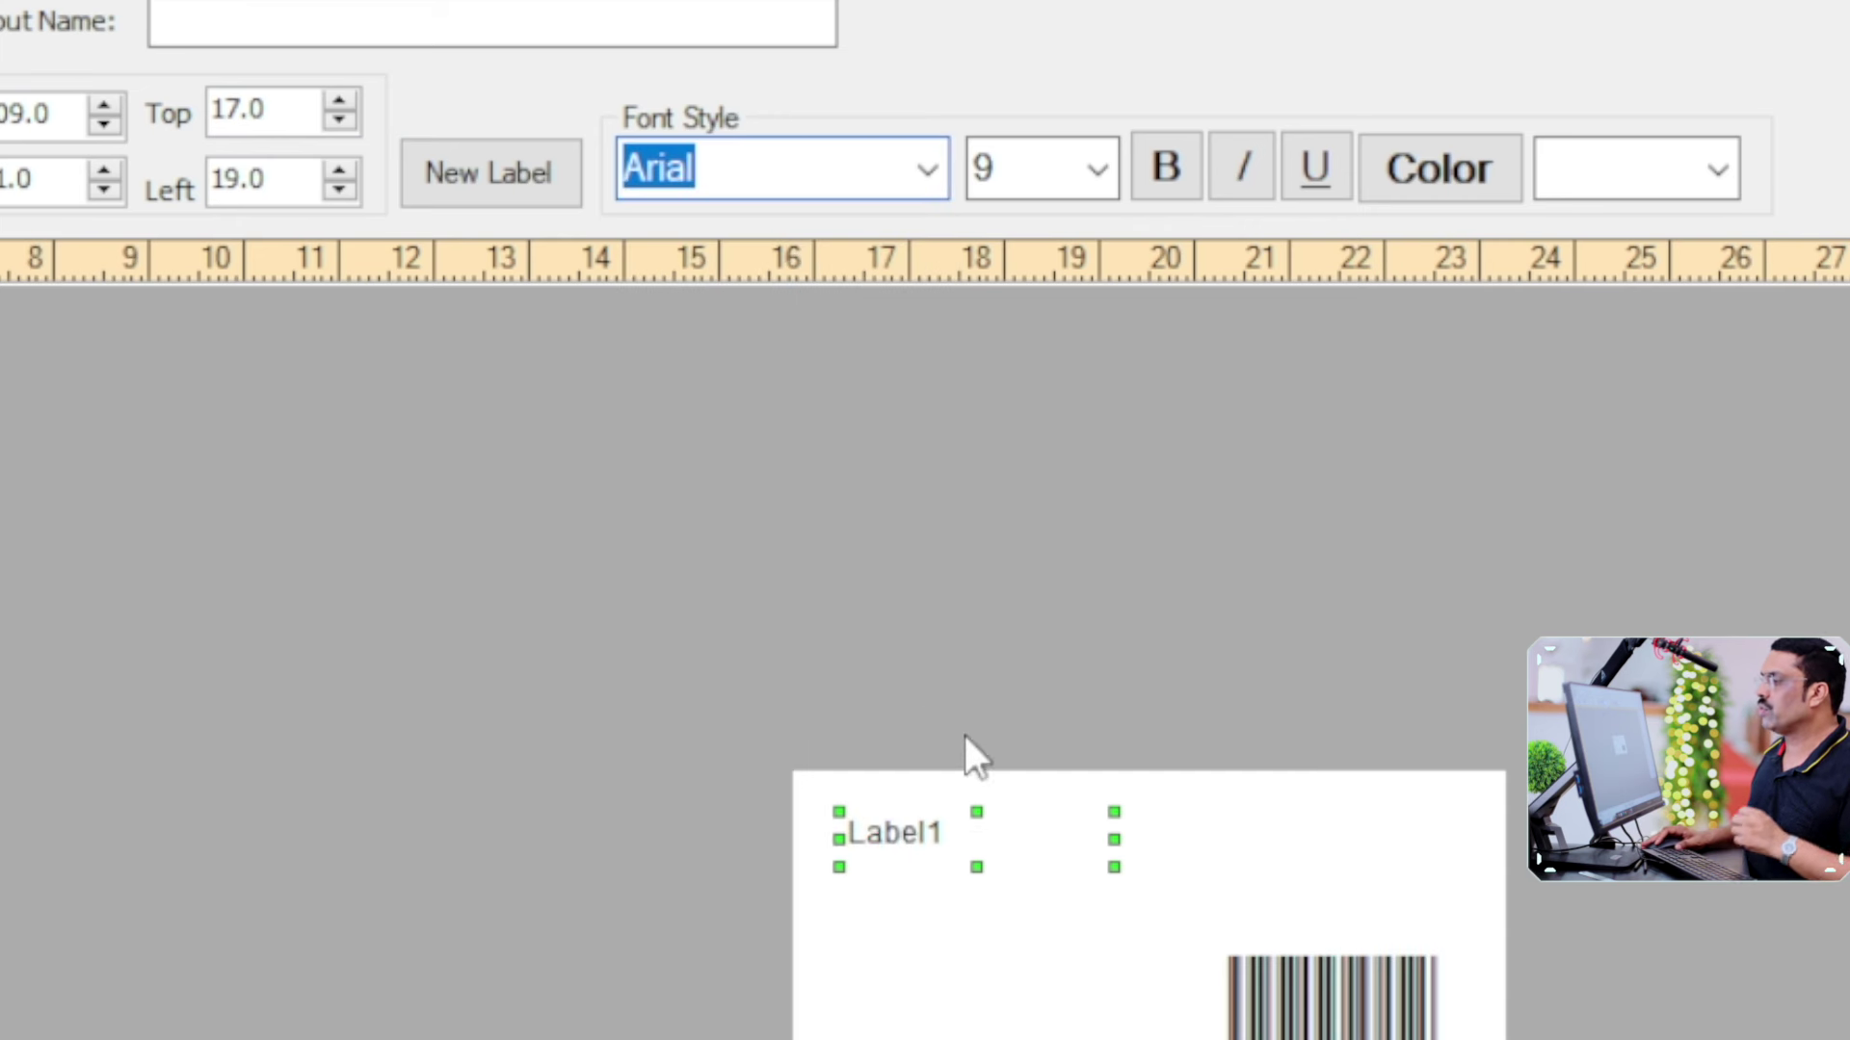
Replace Label1 with 'Product Name:-' and nudge it to Top 15, Left 13.
{"action": "left_click", "coordinate": [976, 846]}
{"action": "left_click_drag", "start_coordinate": [968, 836], "coordinate": [819, 801]}
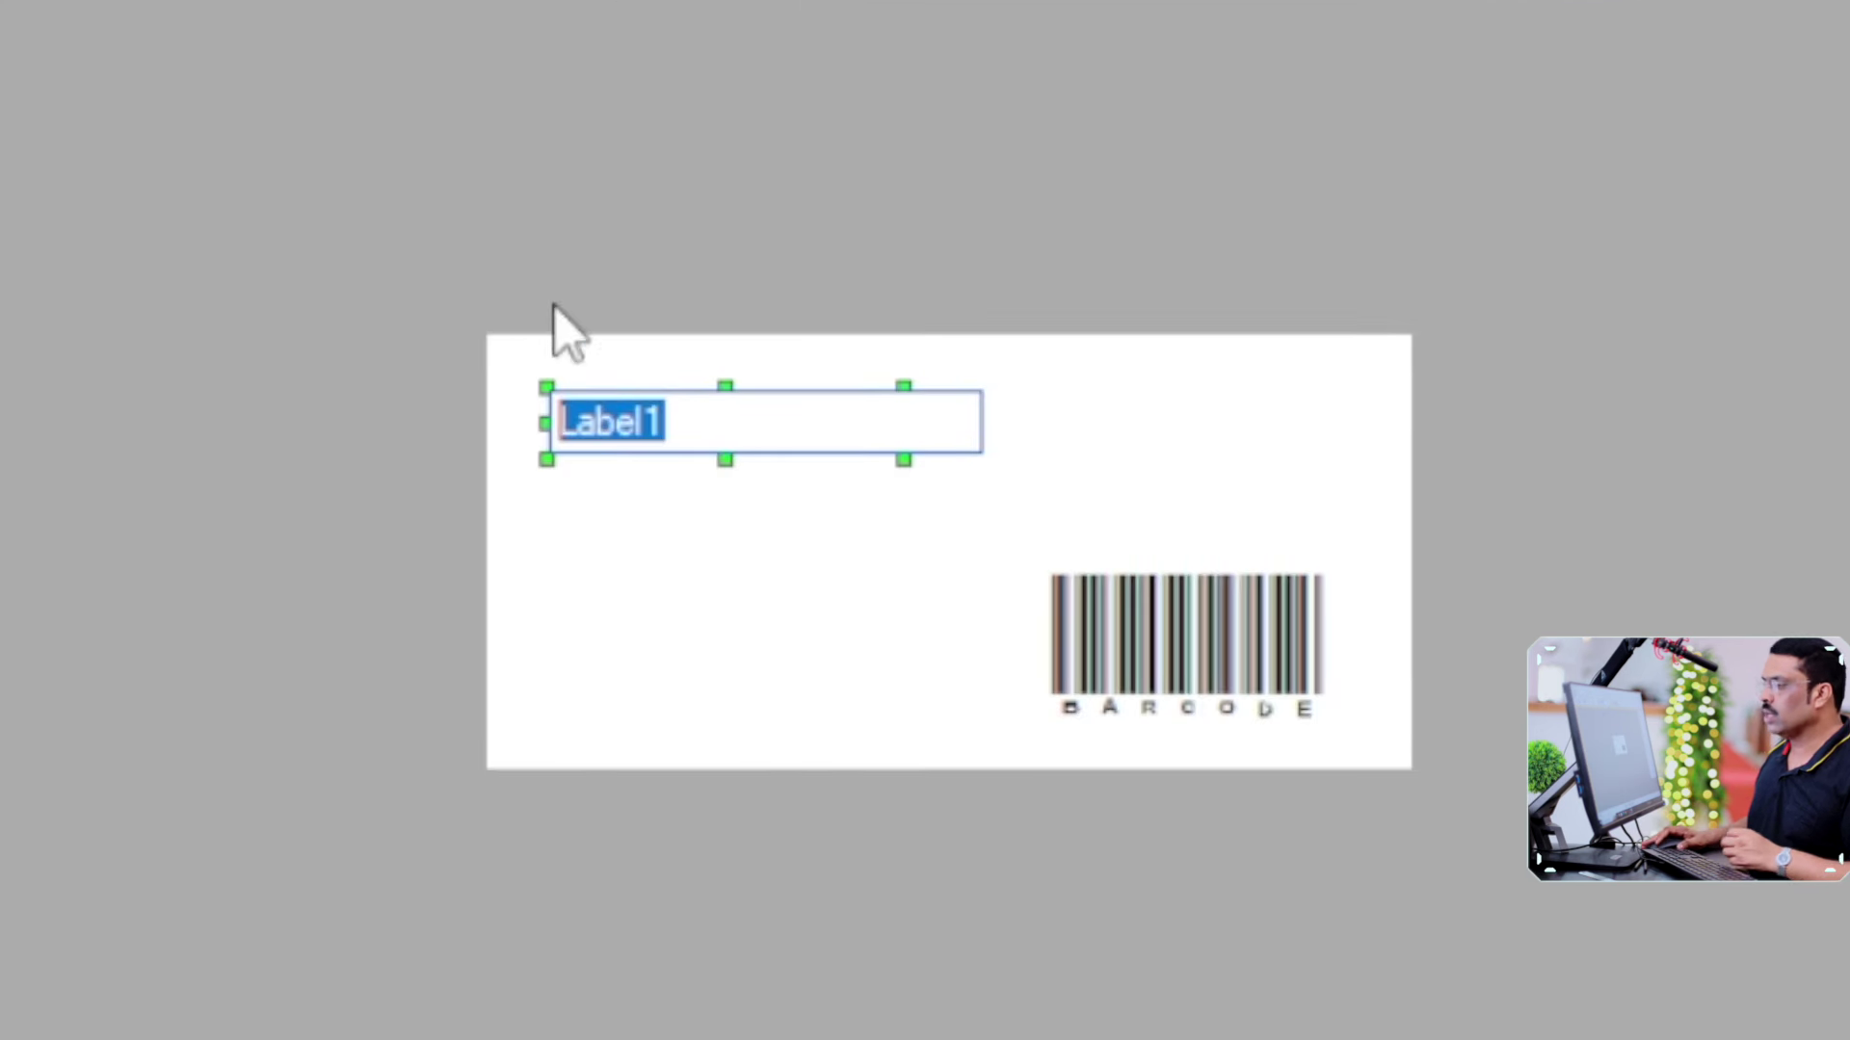
{"action": "type", "text": "Product Name:-"}
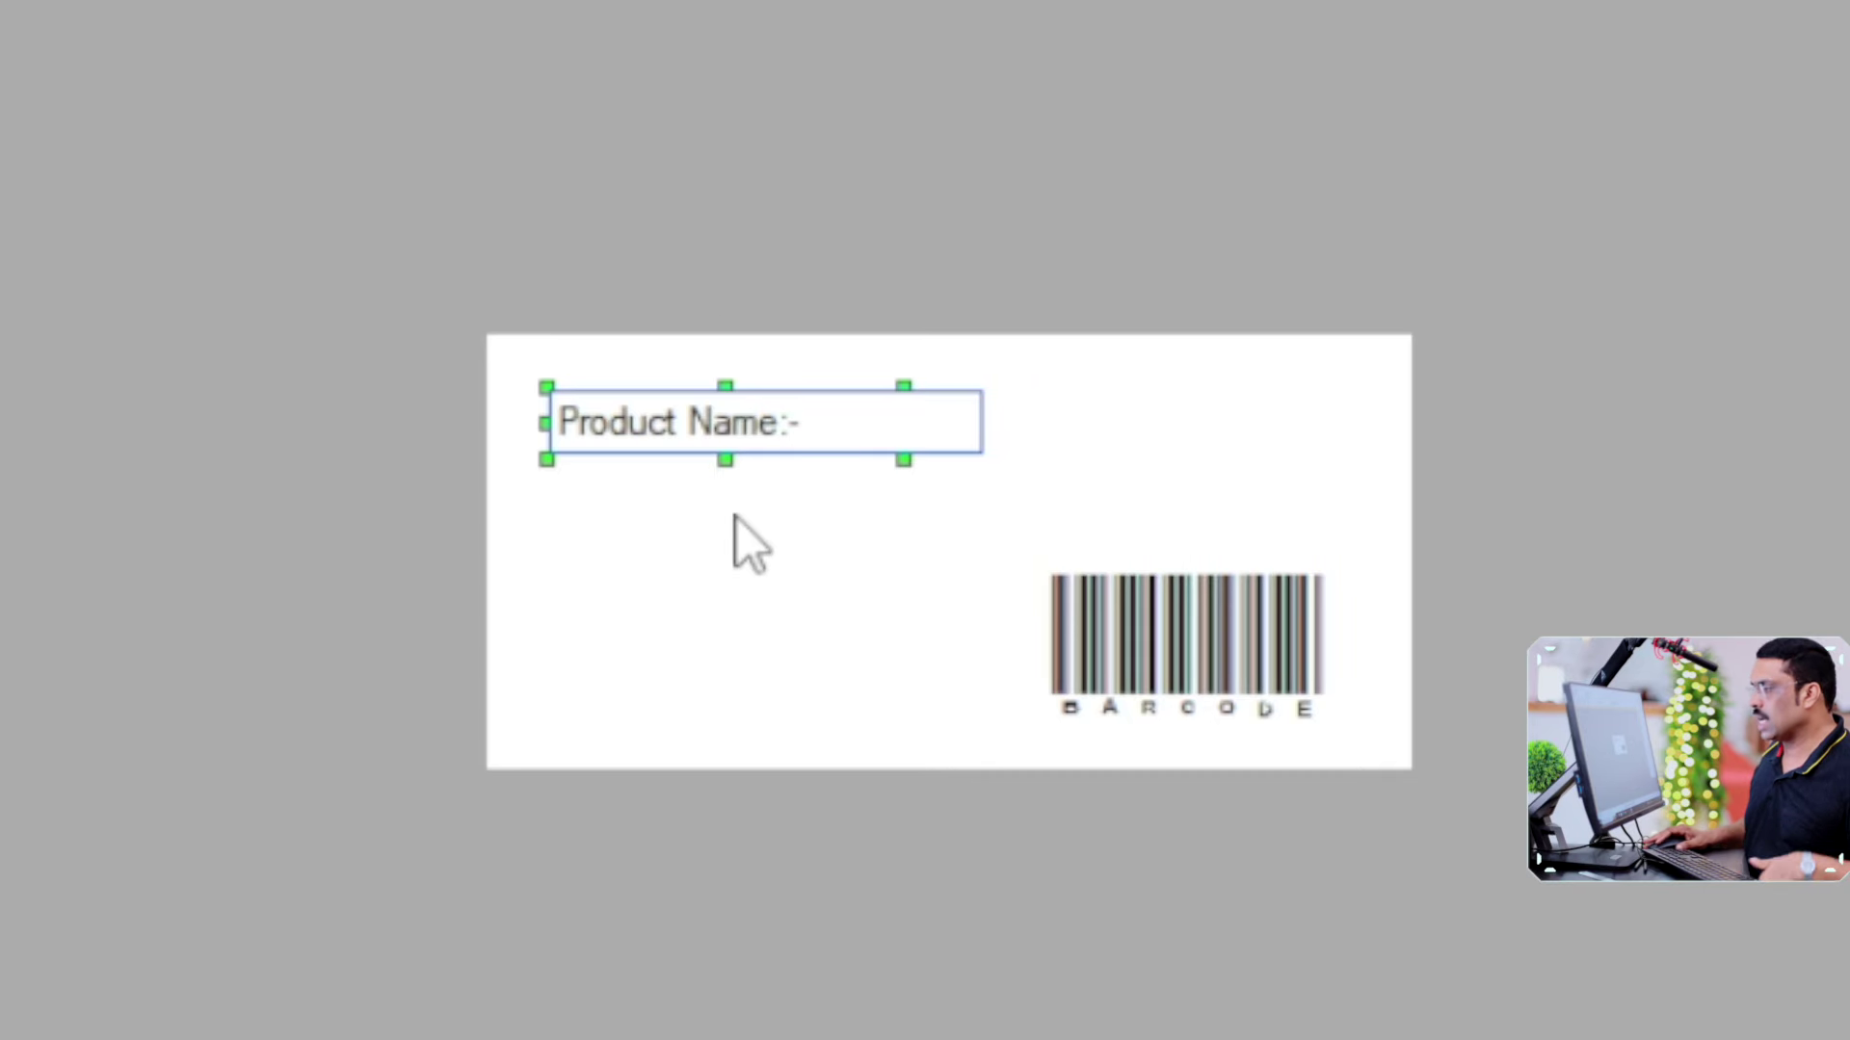
{"action": "key", "text": "Return"}
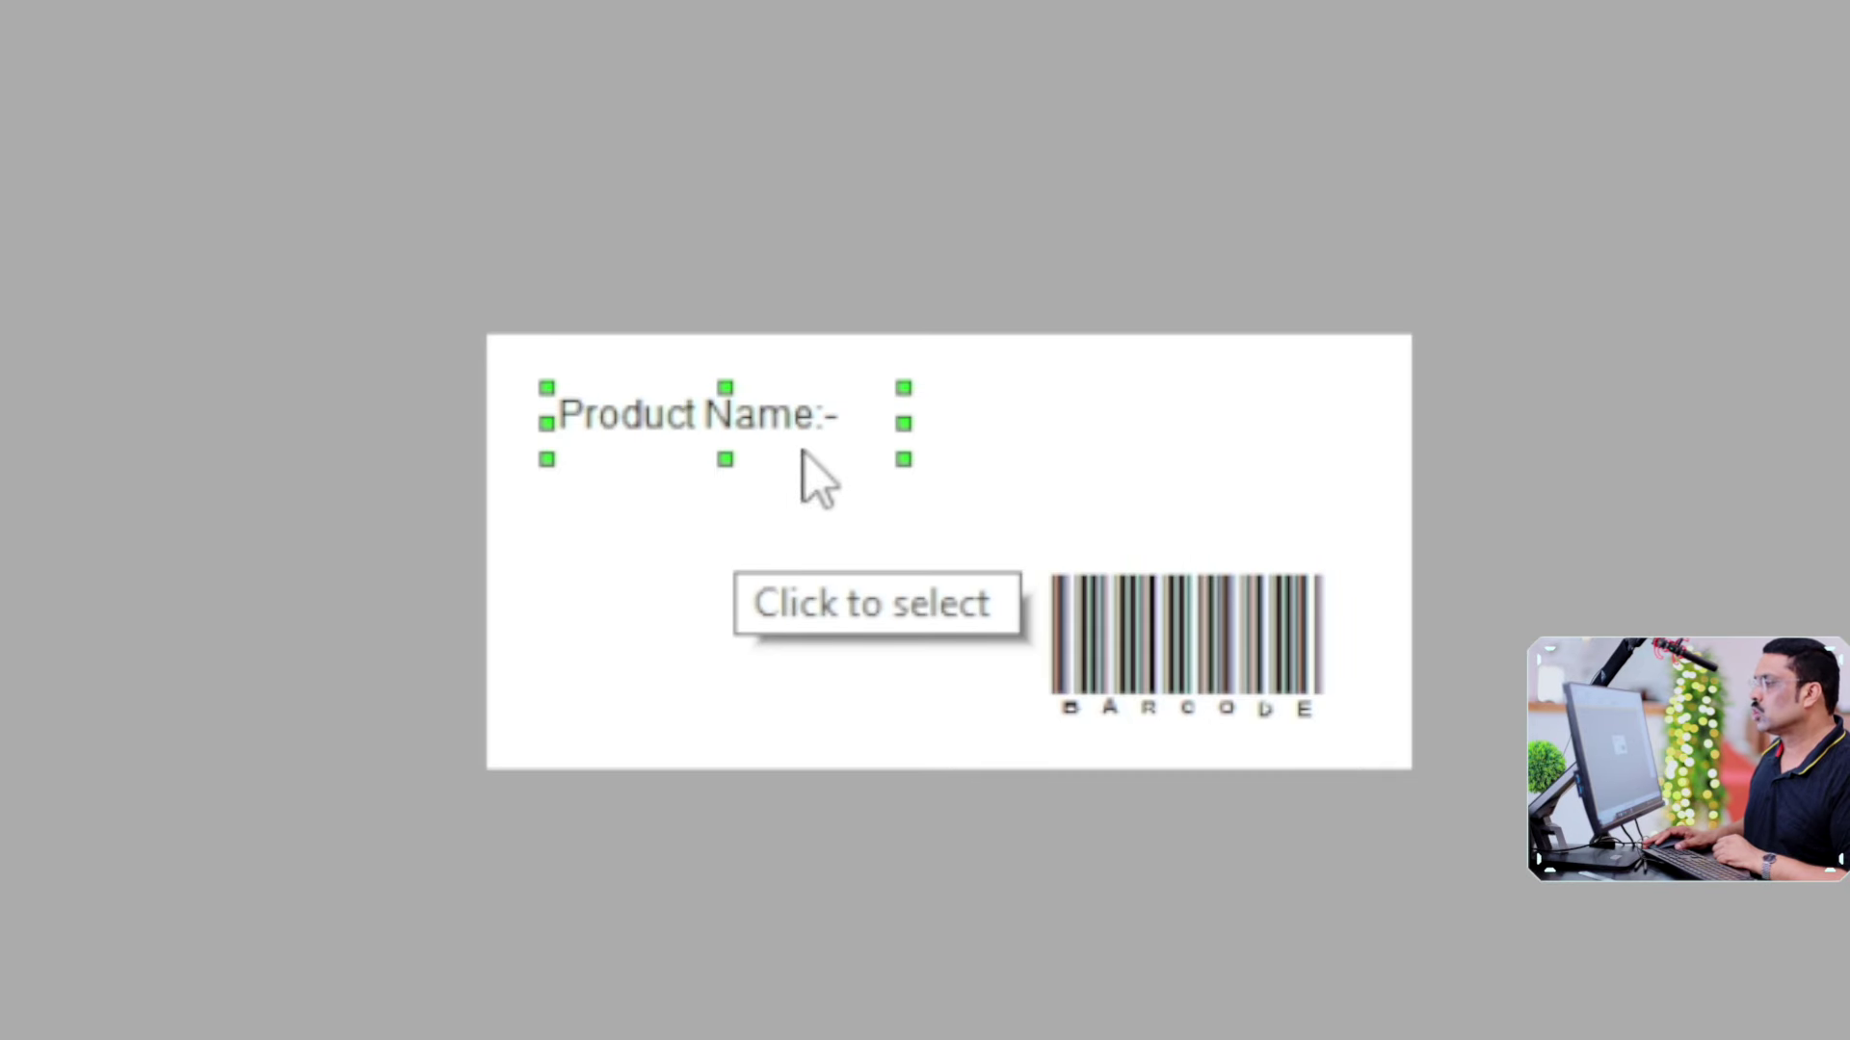
{"action": "left_click_drag", "start_coordinate": [784, 408], "coordinate": [765, 400]}
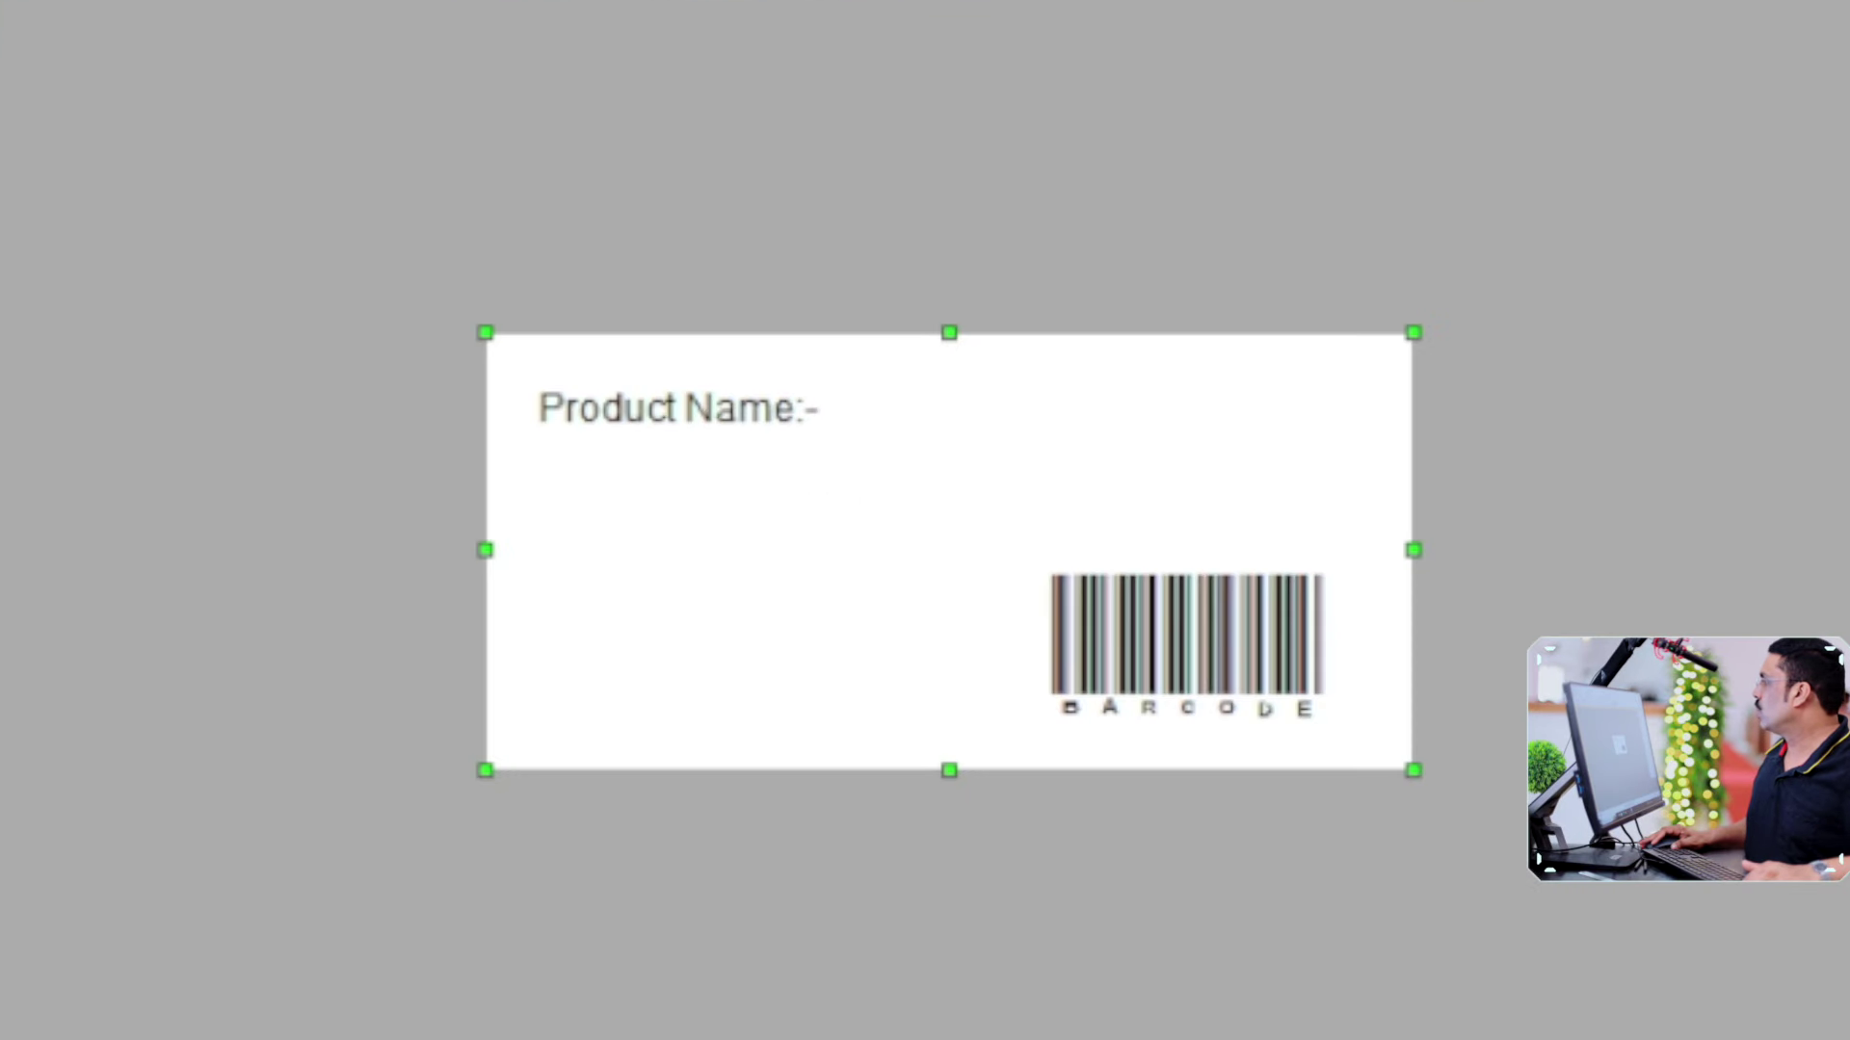
Add the ProductName field and place it right after the 'Product Name:-' caption.
{"action": "left_click", "coordinate": [1655, 209]}
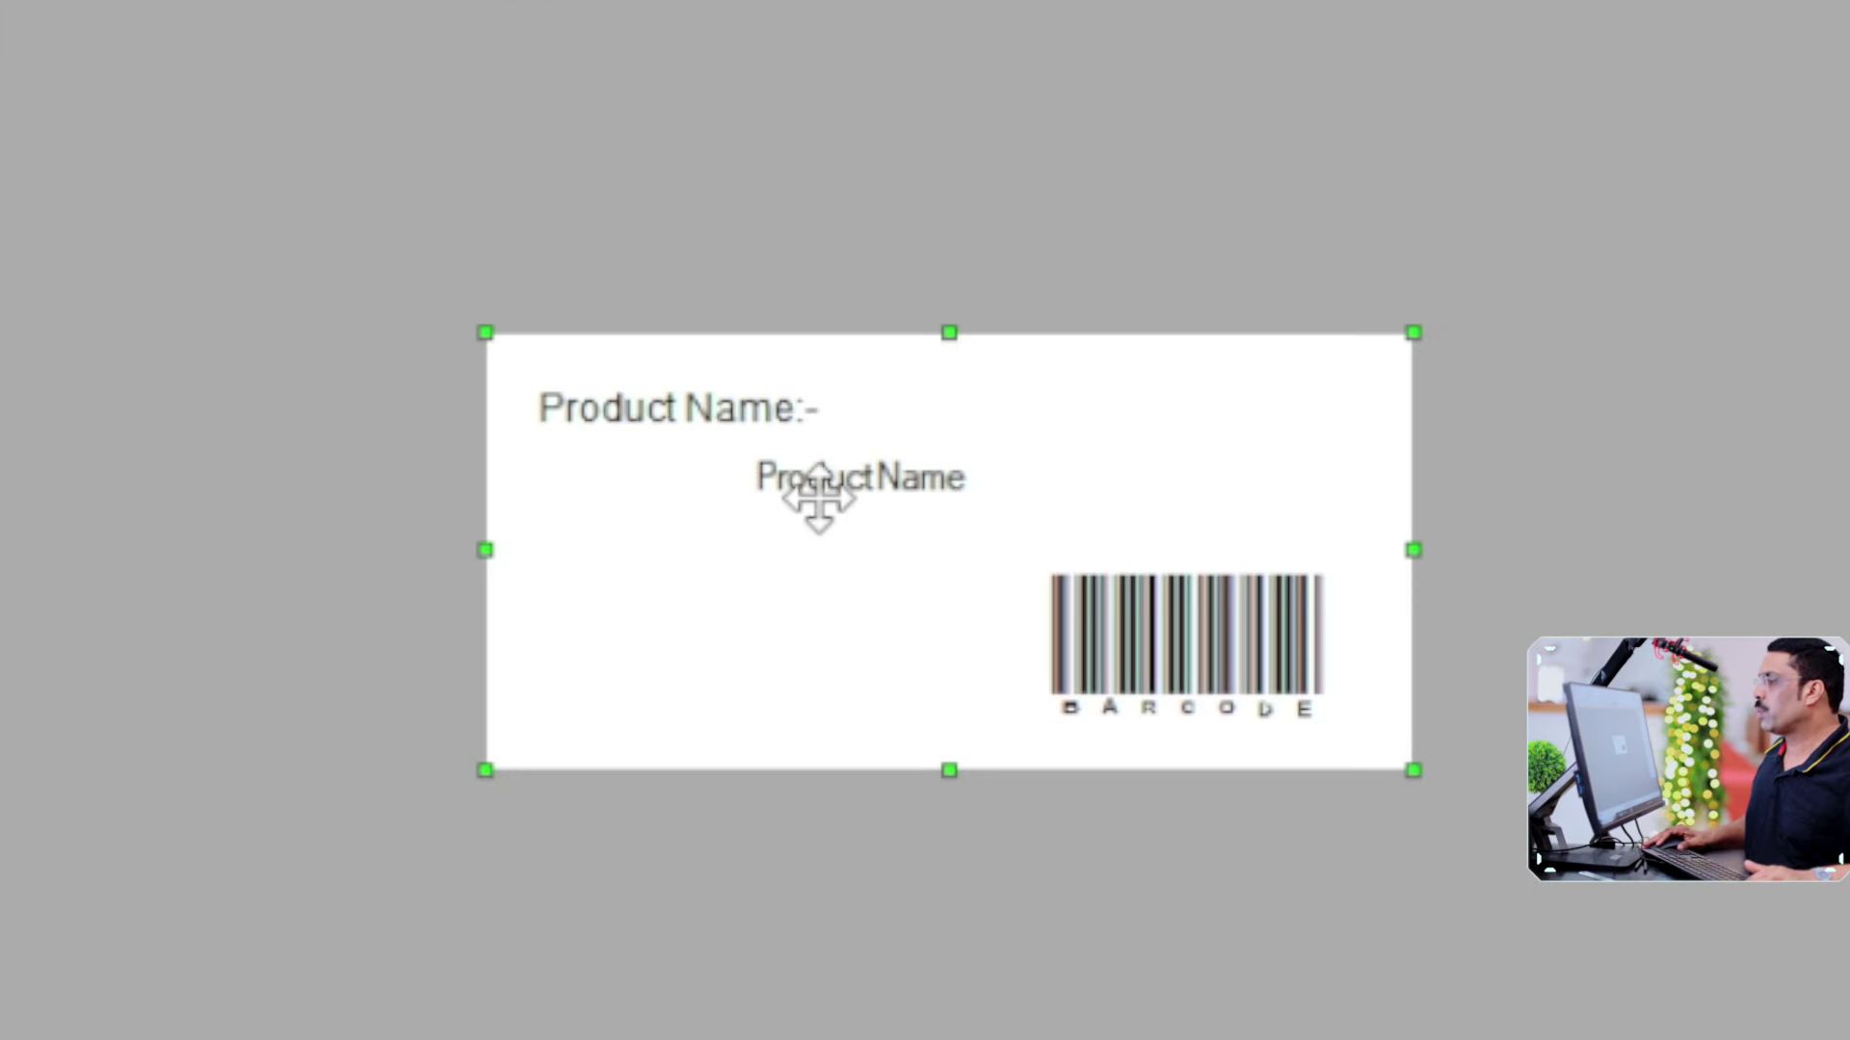
{"action": "left_click", "coordinate": [838, 520]}
{"action": "left_click_drag", "start_coordinate": [838, 520], "coordinate": [910, 420]}
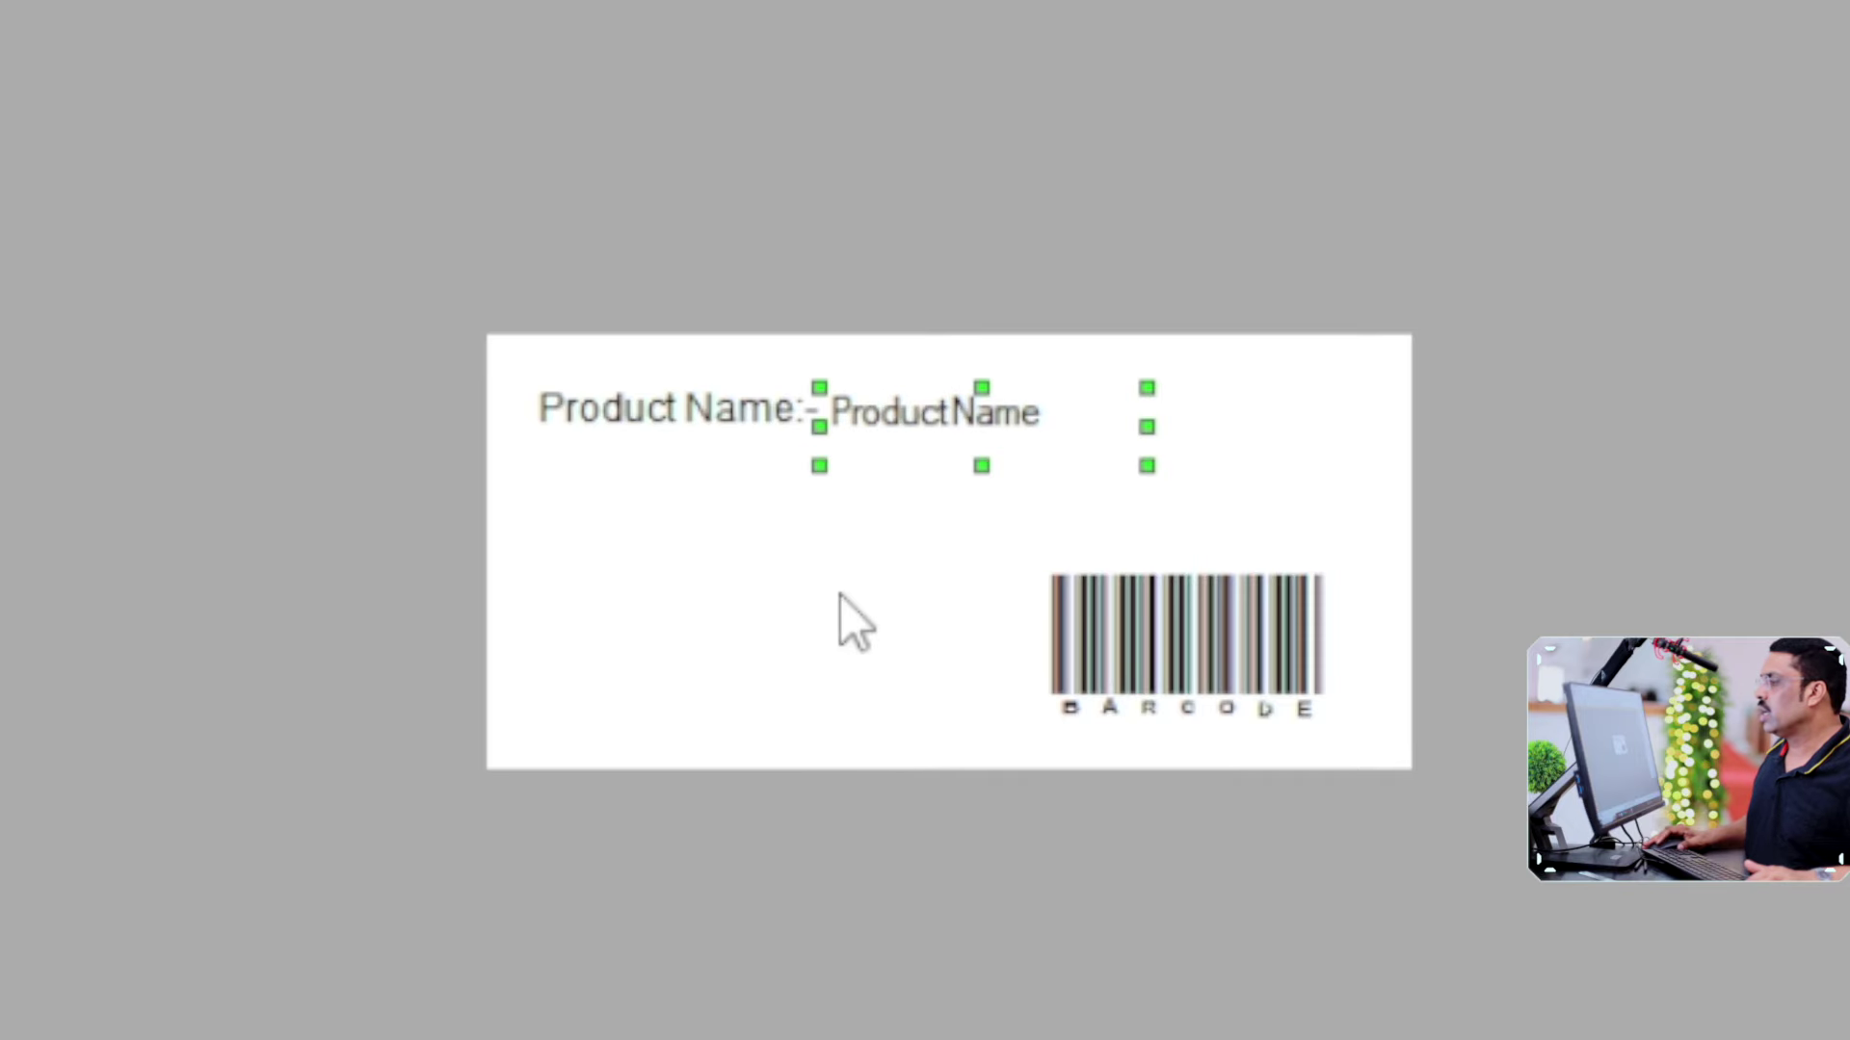
{"action": "left_click", "coordinate": [846, 587]}
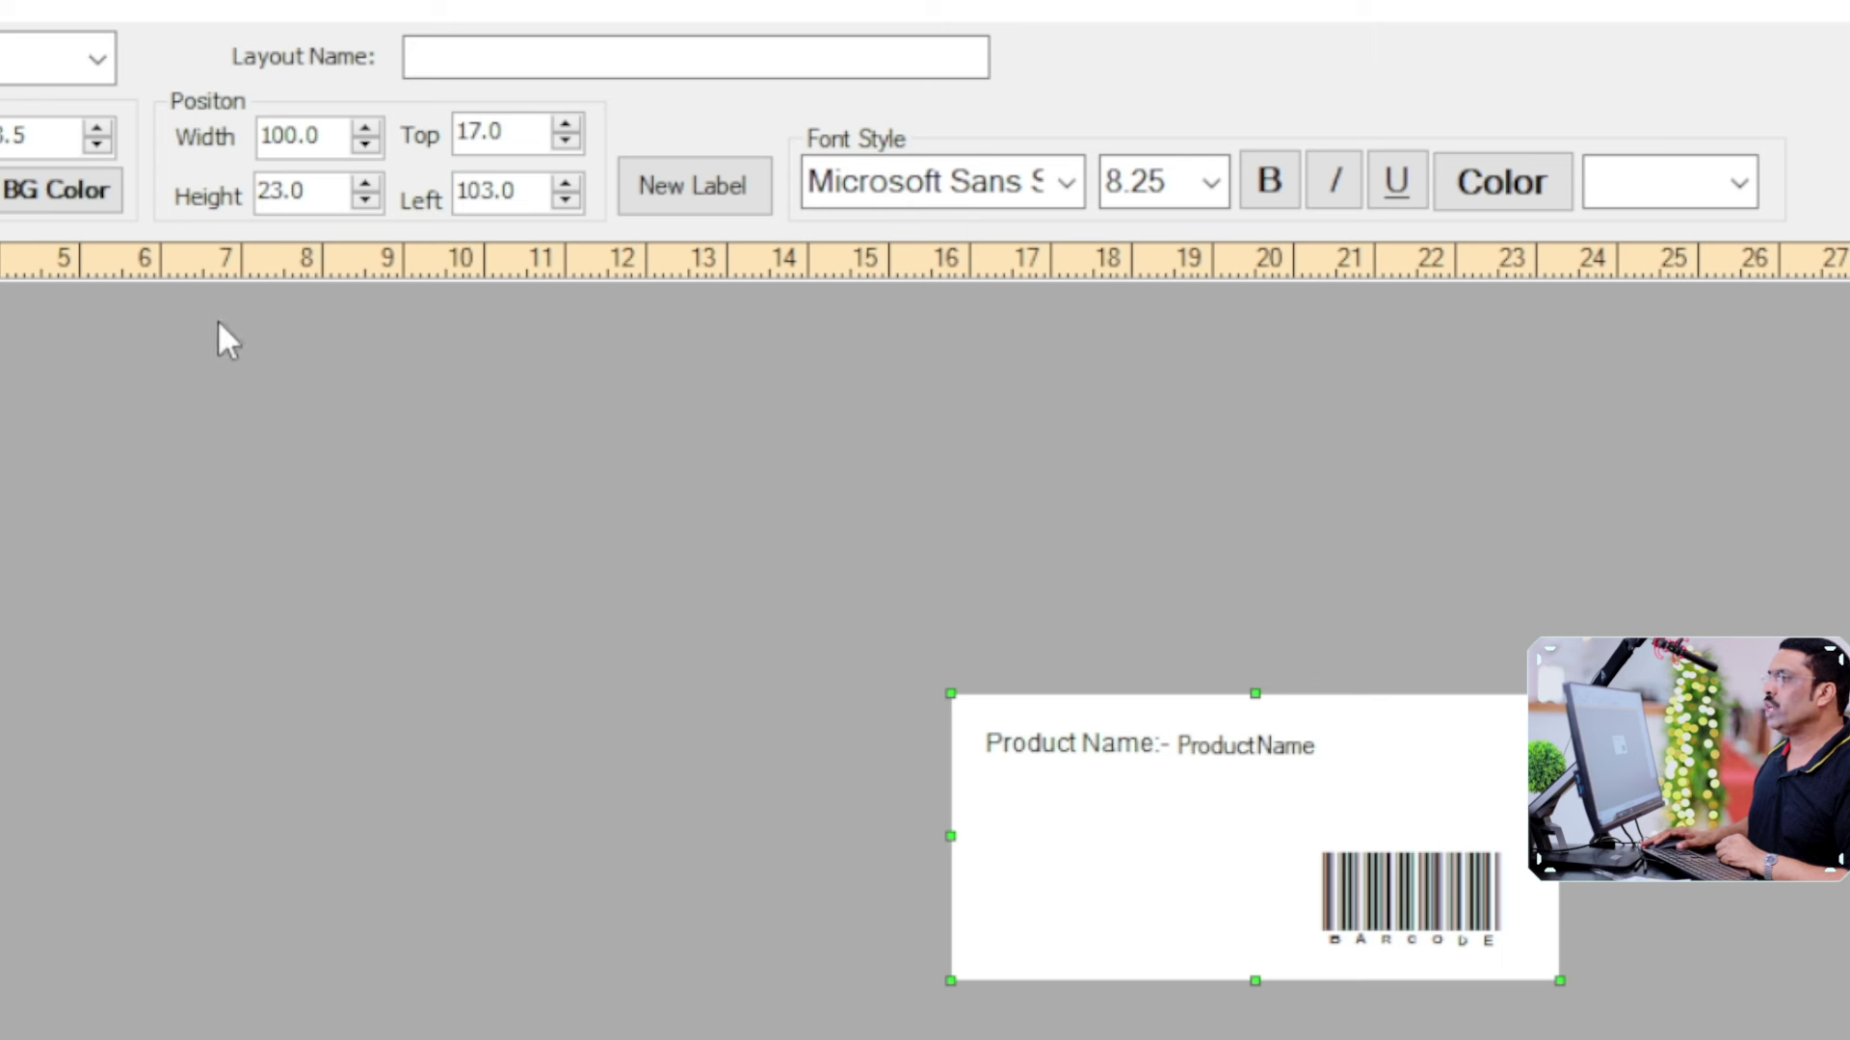
Add a new Label2 text item below the Product Name line.
{"action": "left_click", "coordinate": [693, 190]}
{"action": "left_click_drag", "start_coordinate": [1205, 829], "coordinate": [1020, 873]}
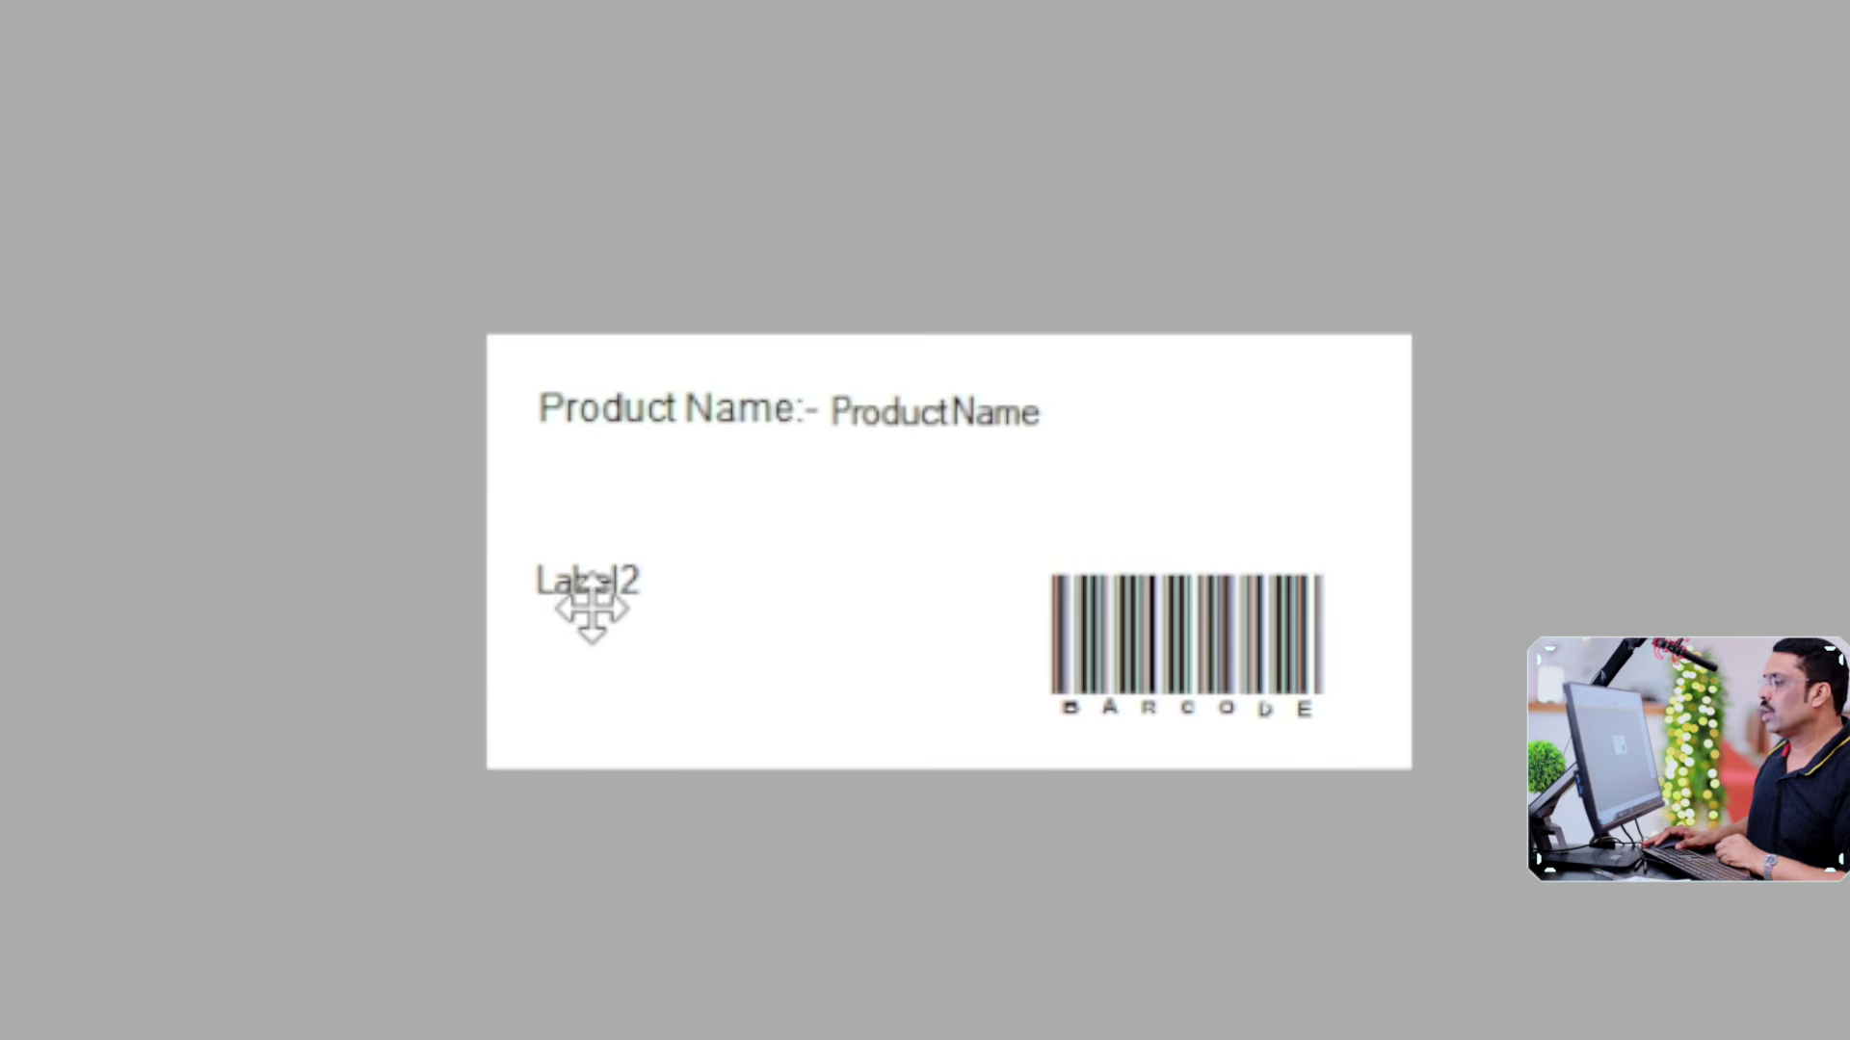
{"action": "left_click_drag", "start_coordinate": [591, 607], "coordinate": [628, 583]}
Replace Label2's placeholder text with 'MRP' to form the price caption.
{"action": "left_click", "coordinate": [627, 578]}
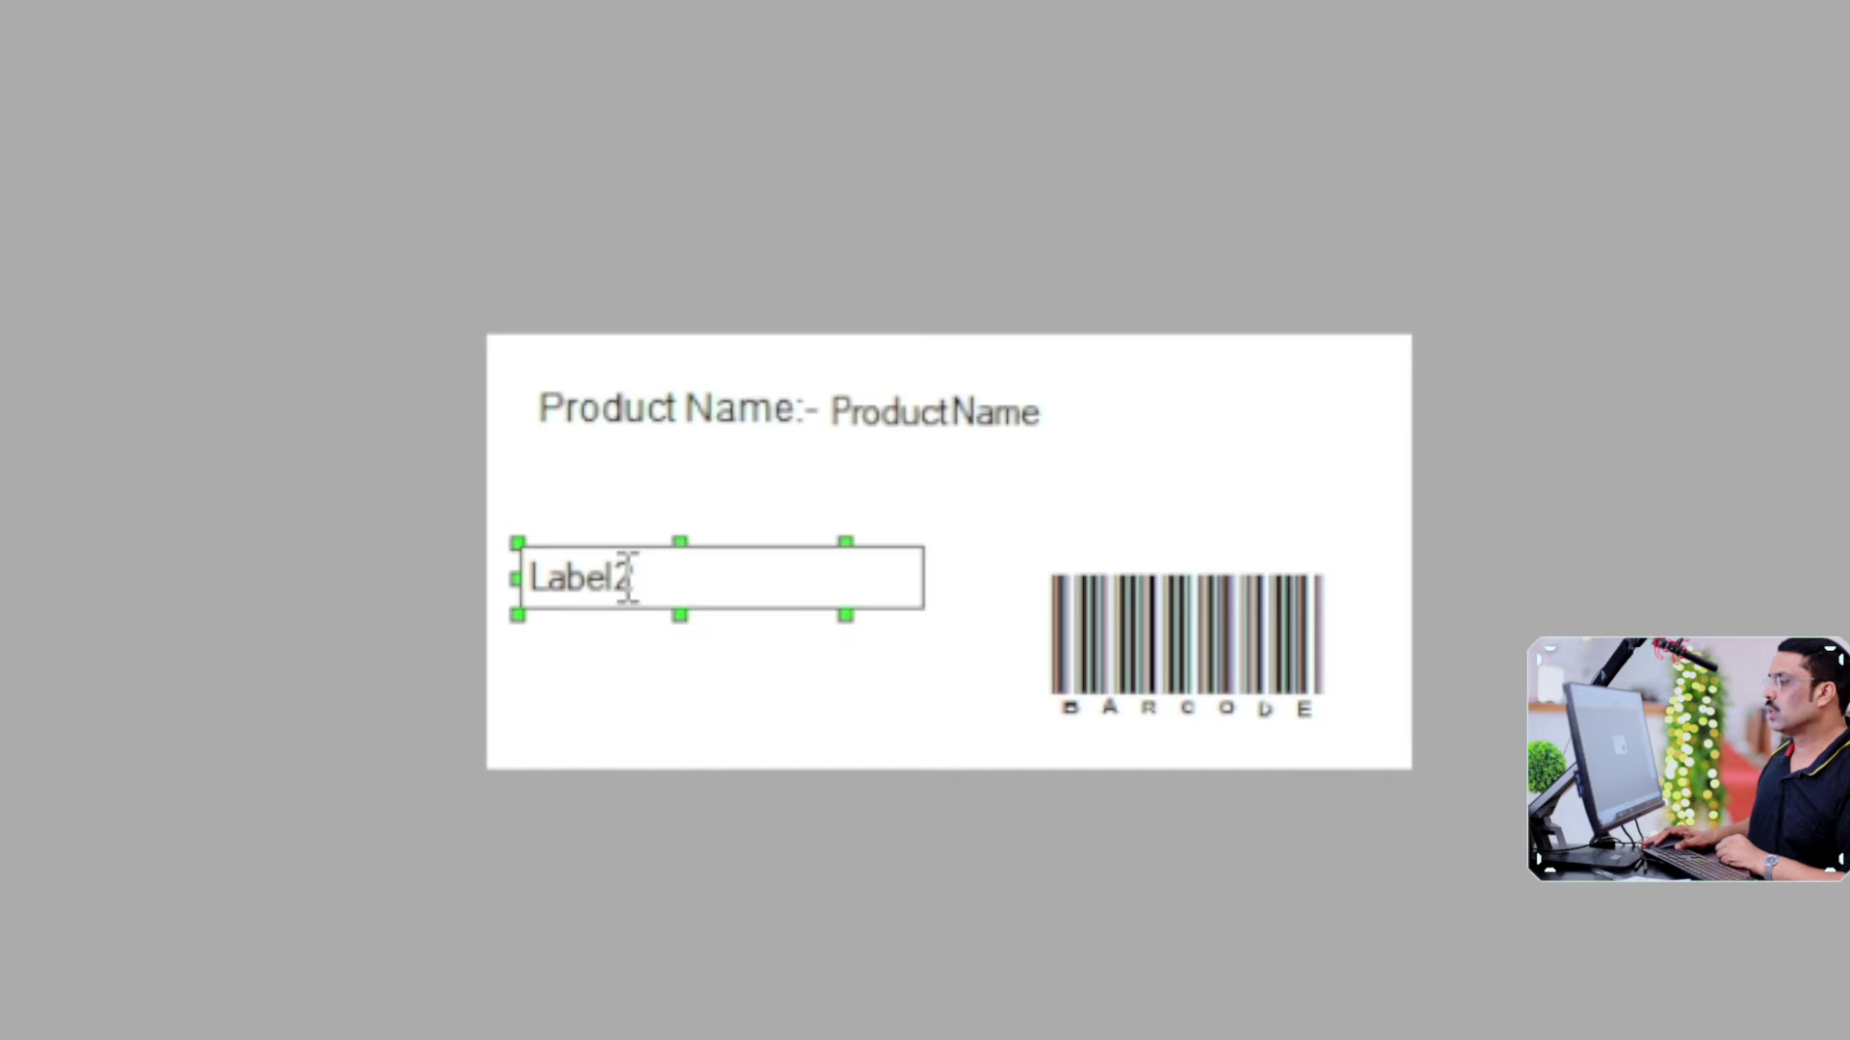
{"action": "double_click", "coordinate": [594, 568]}
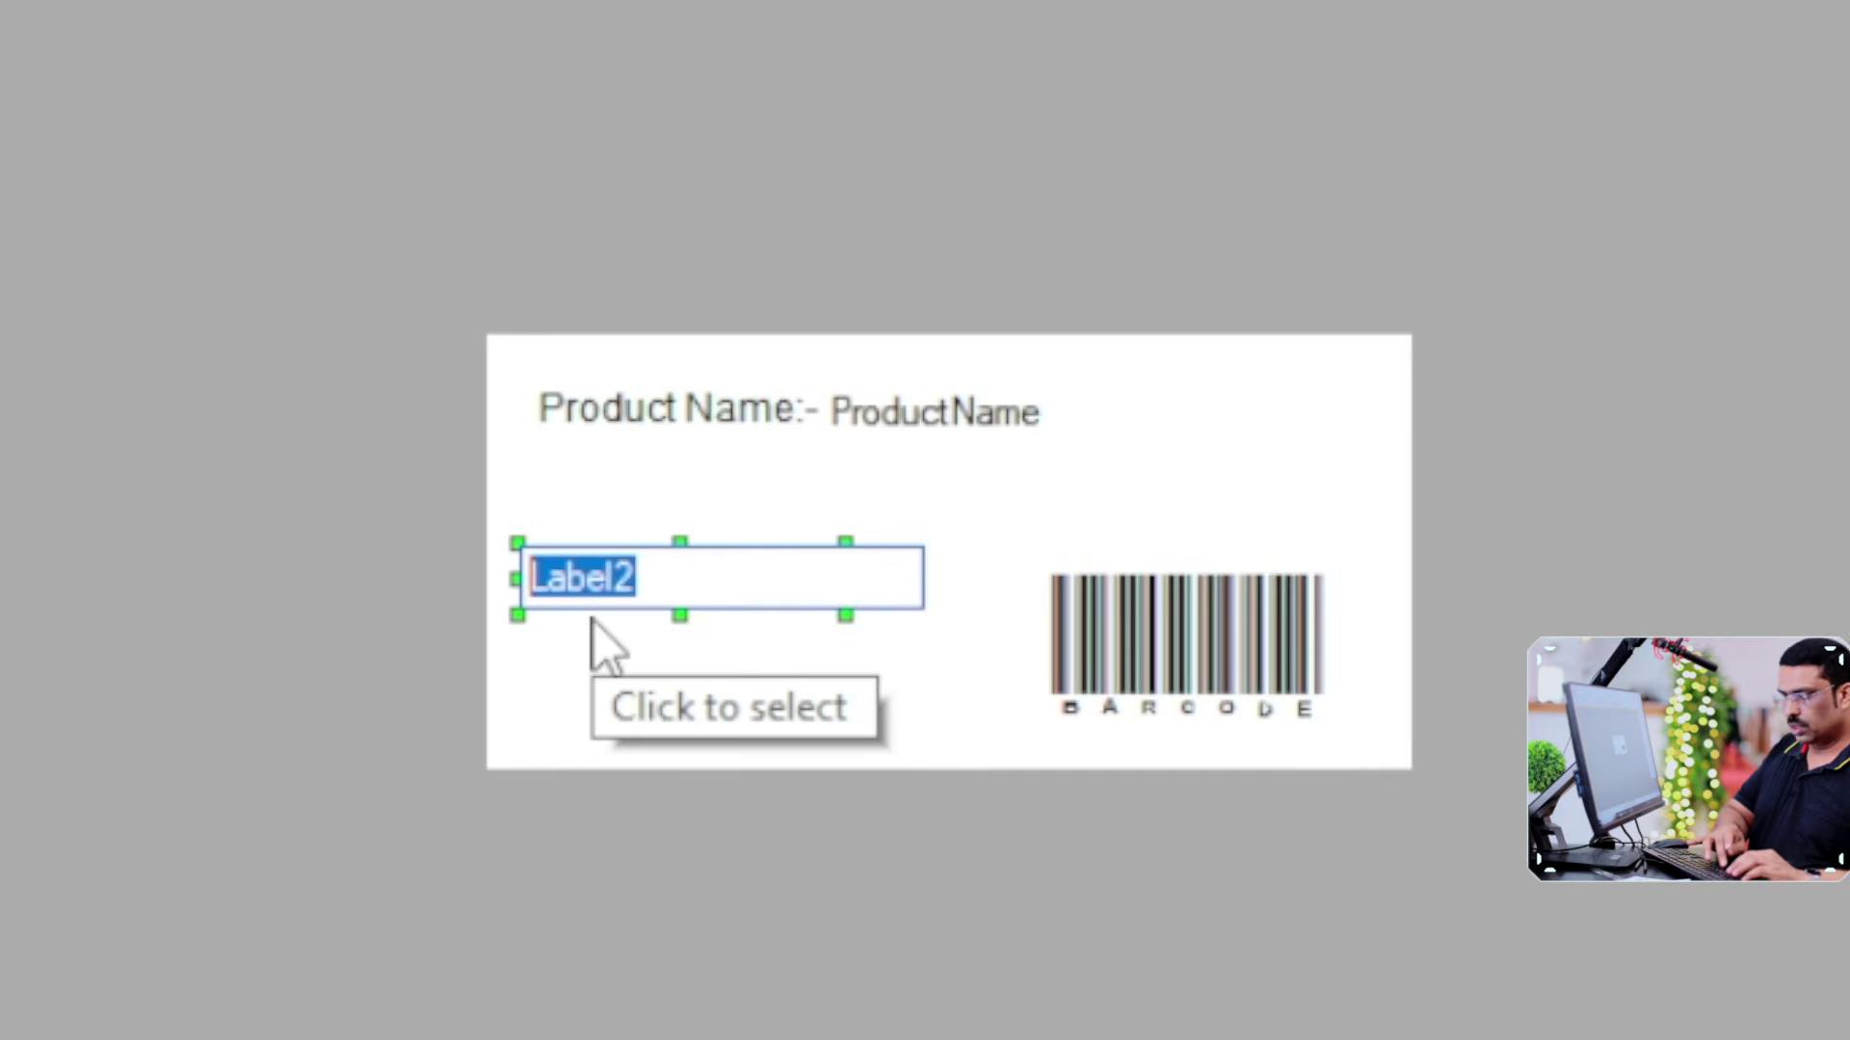
{"action": "type", "text": "MRP"}
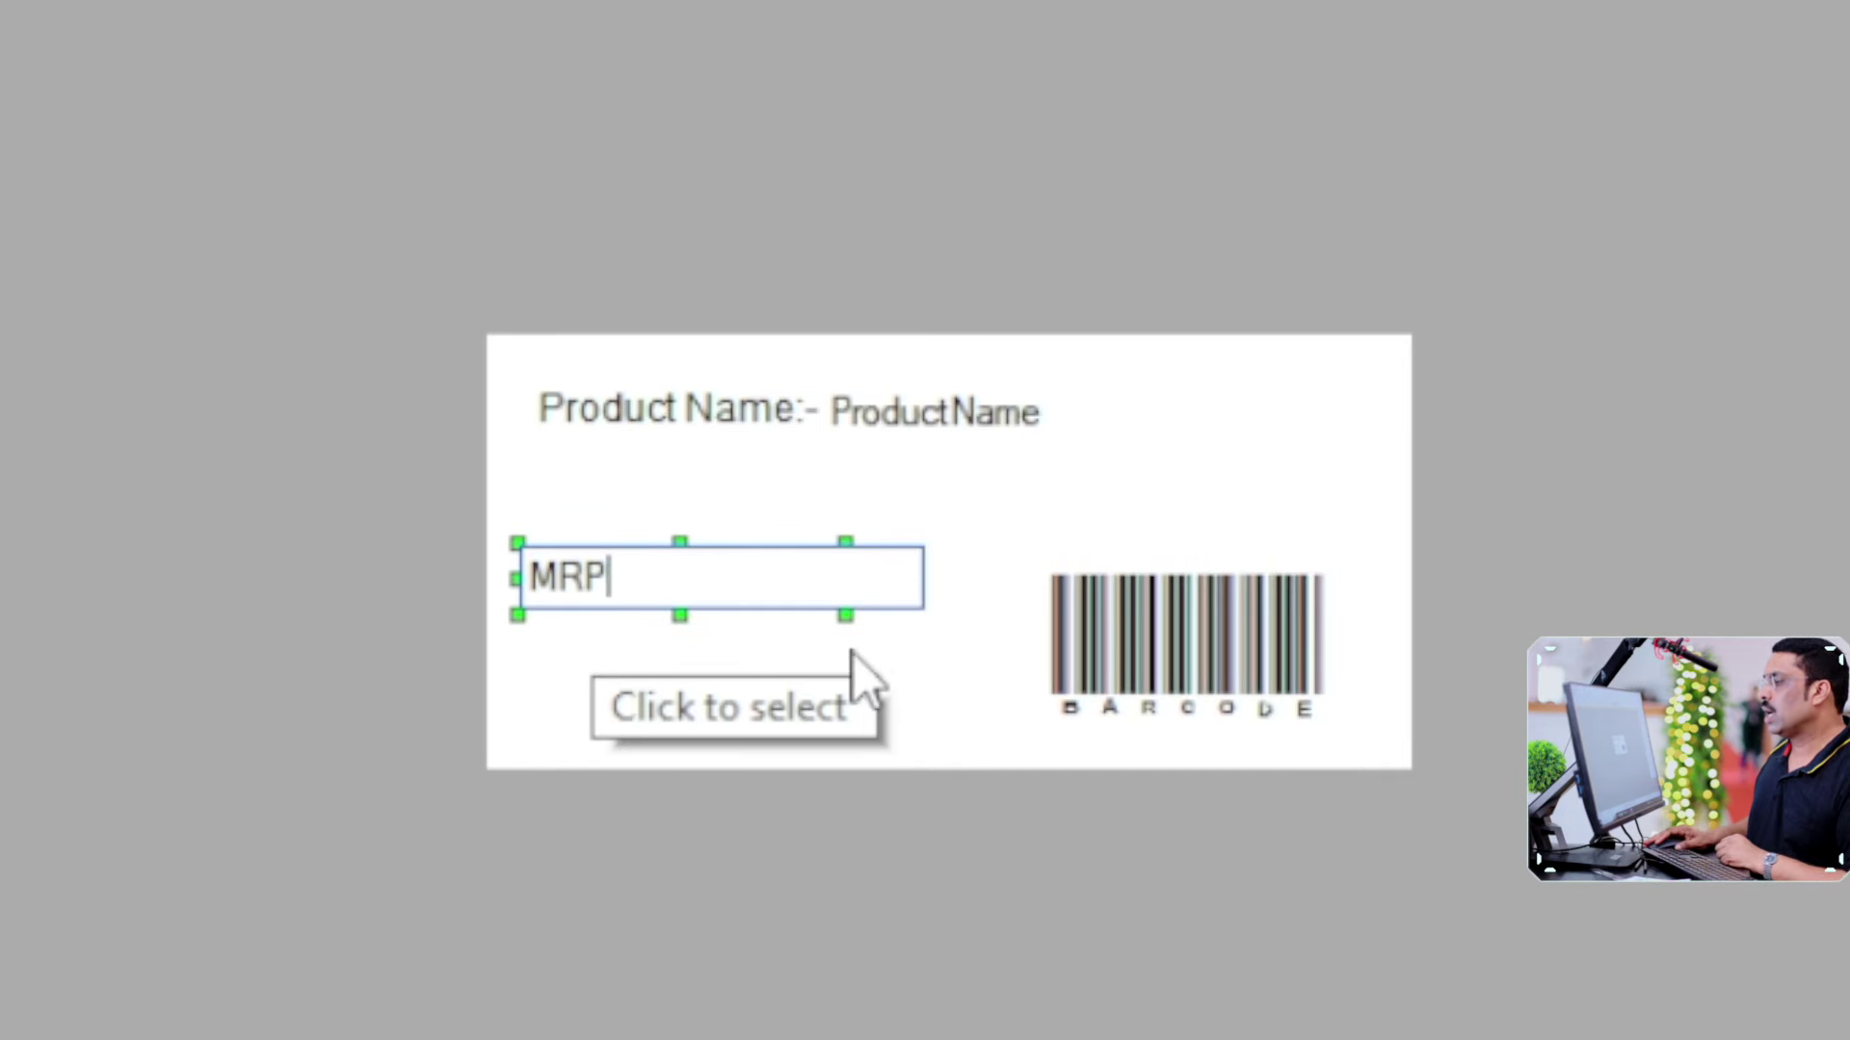
{"action": "left_click", "coordinate": [835, 656]}
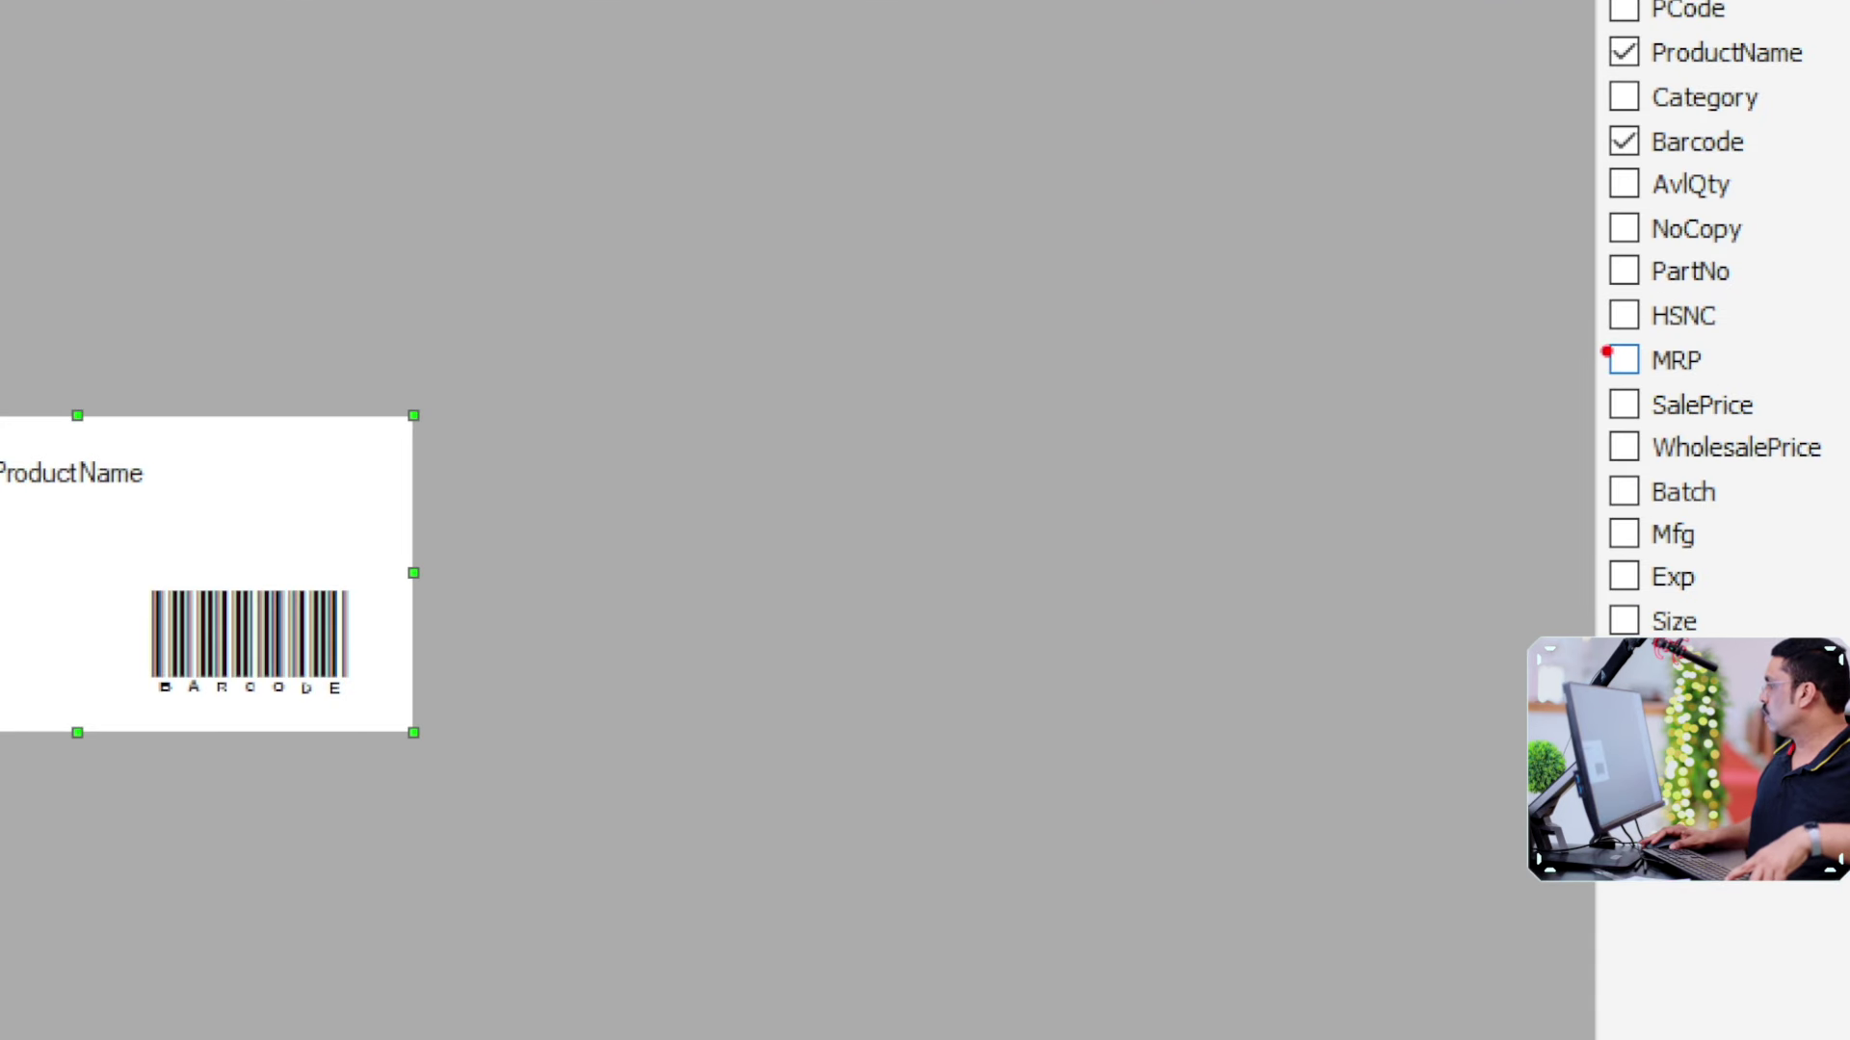
Tick MRP in Options and position the MRP field beside the MRP caption, leaving its text unchanged.
{"action": "left_click", "coordinate": [1622, 358]}
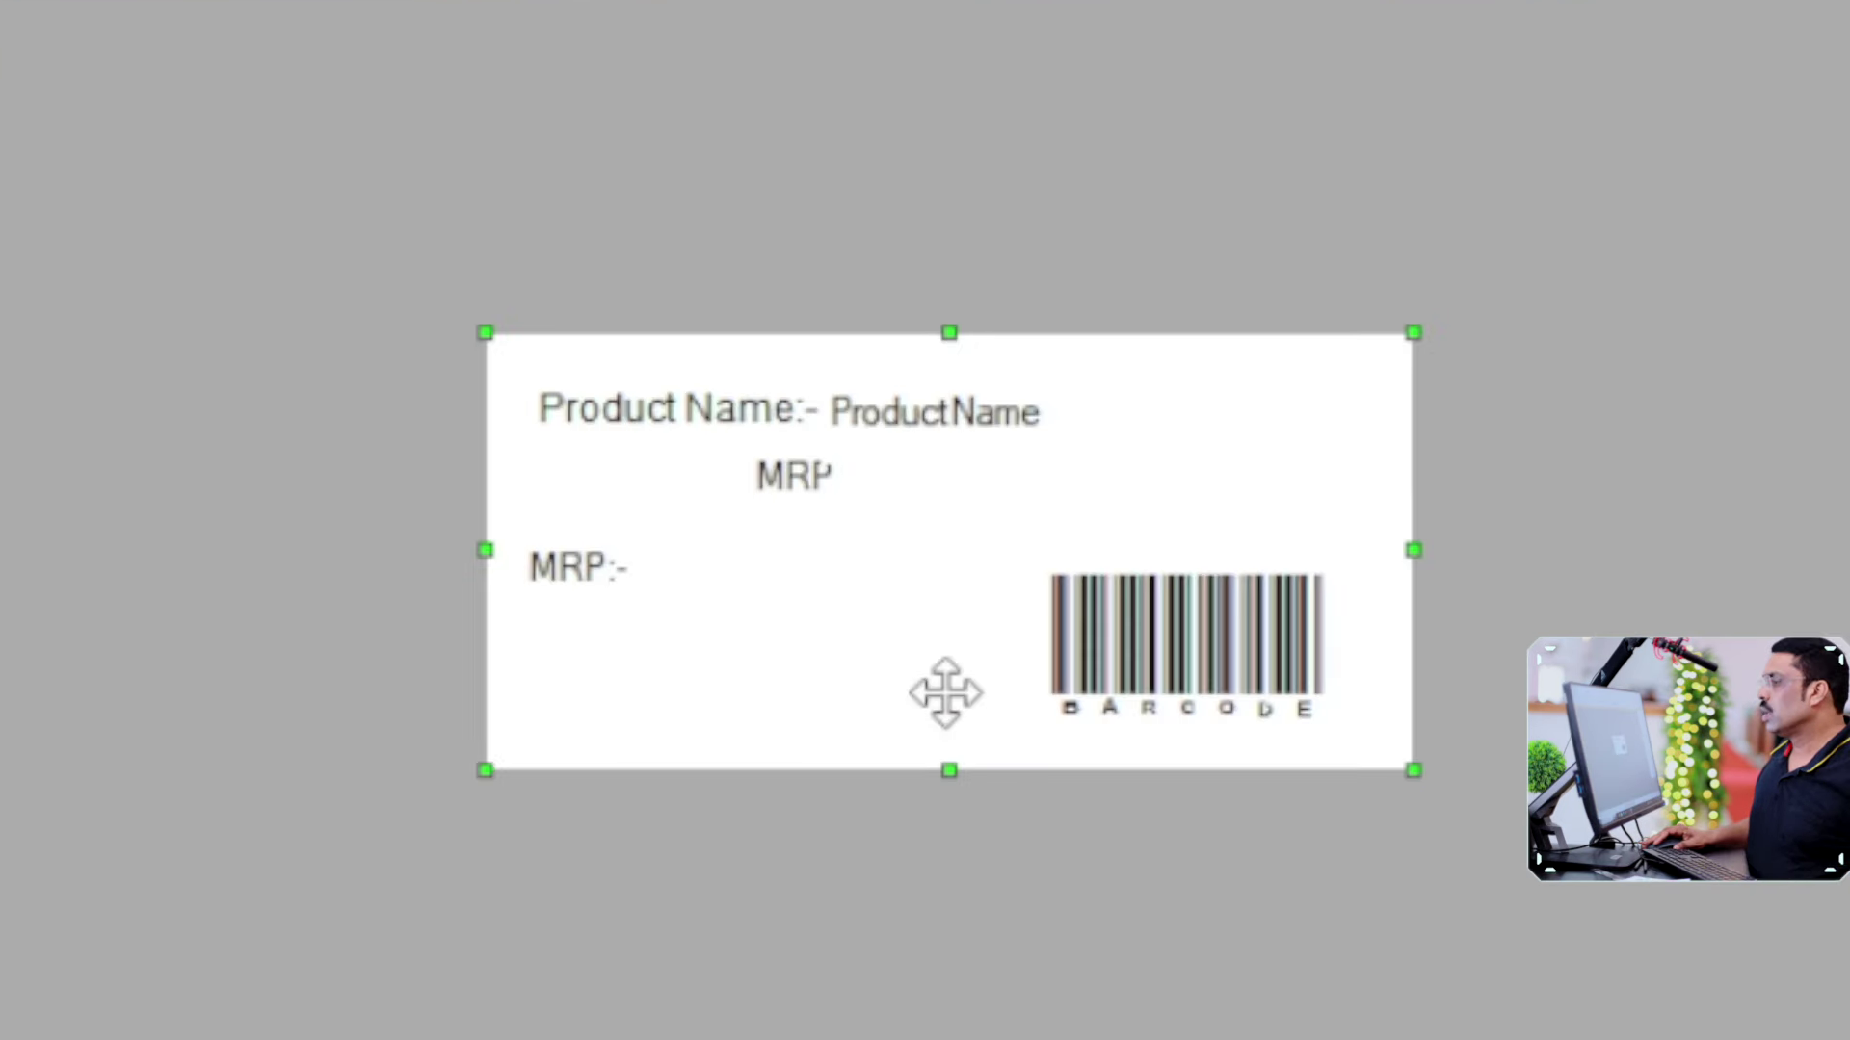
{"action": "left_click", "coordinate": [758, 512]}
{"action": "left_click_drag", "start_coordinate": [787, 482], "coordinate": [675, 572]}
{"action": "left_click", "coordinate": [755, 582]}
{"action": "left_click", "coordinate": [763, 583]}
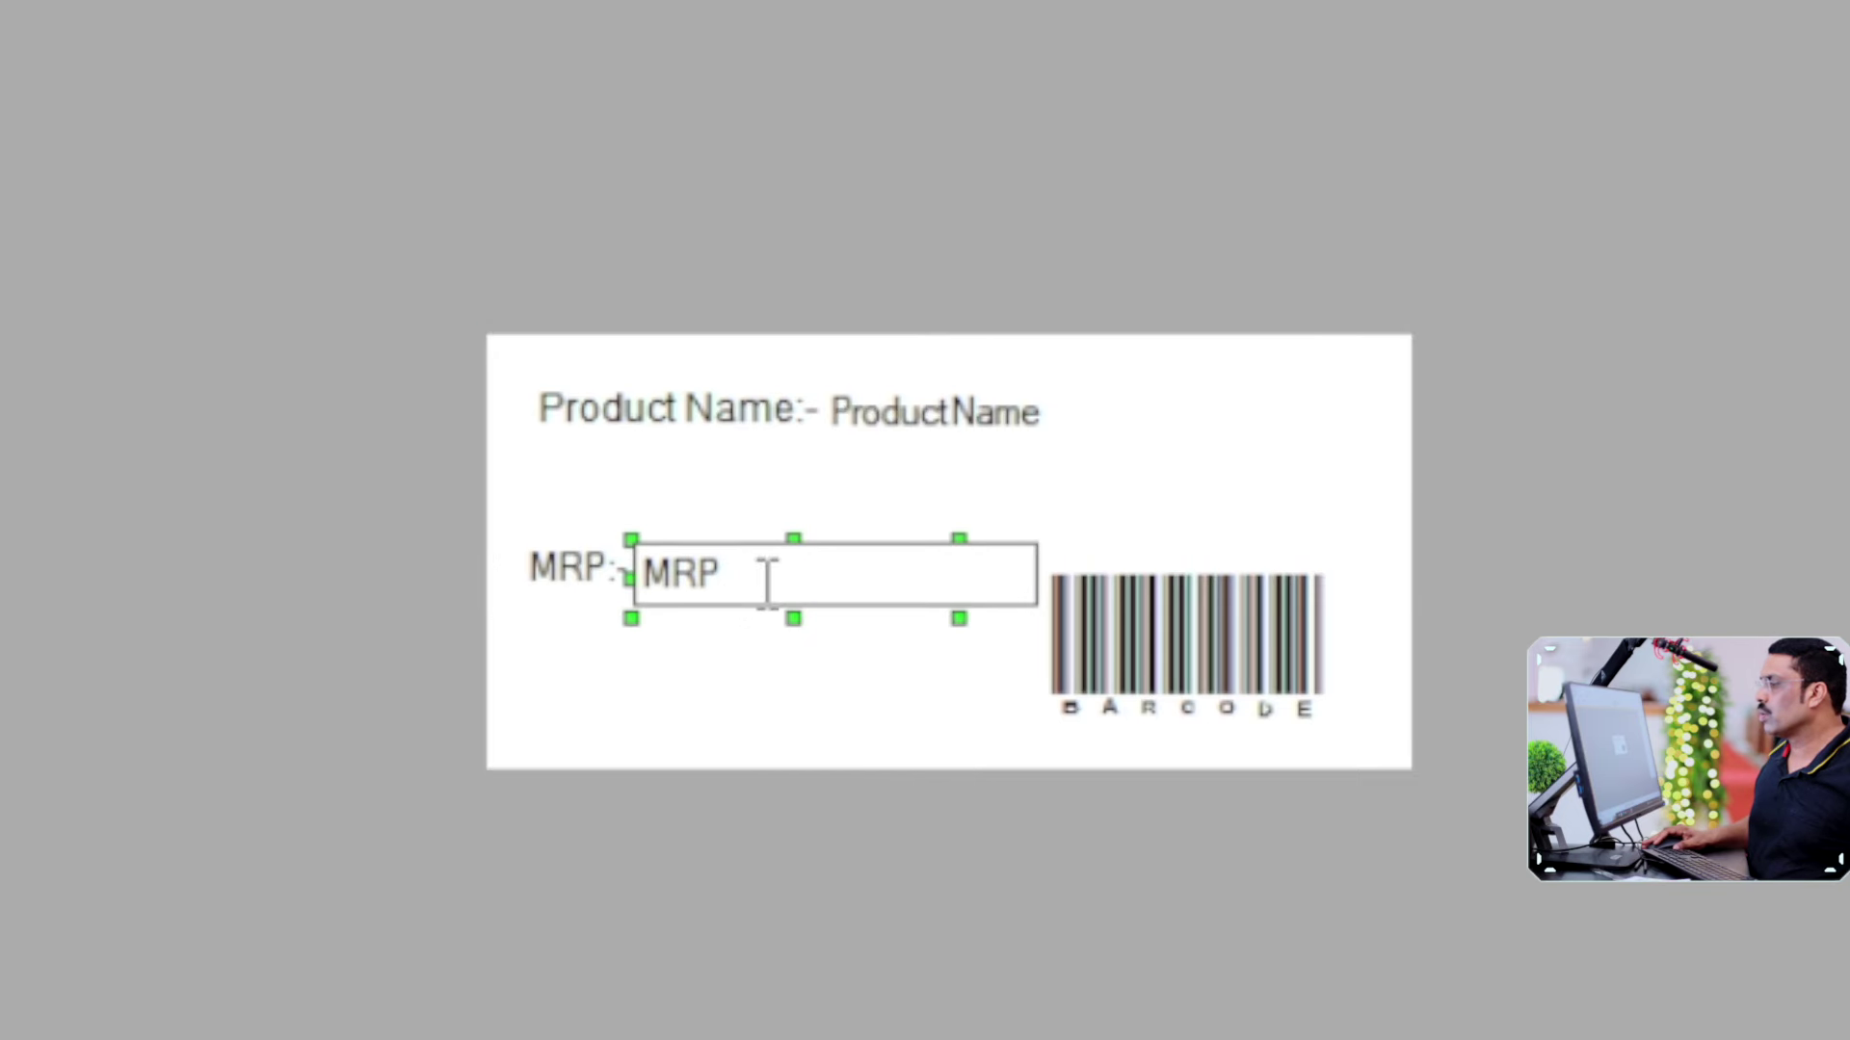
{"action": "left_click", "coordinate": [726, 694]}
{"action": "left_click", "coordinate": [771, 585]}
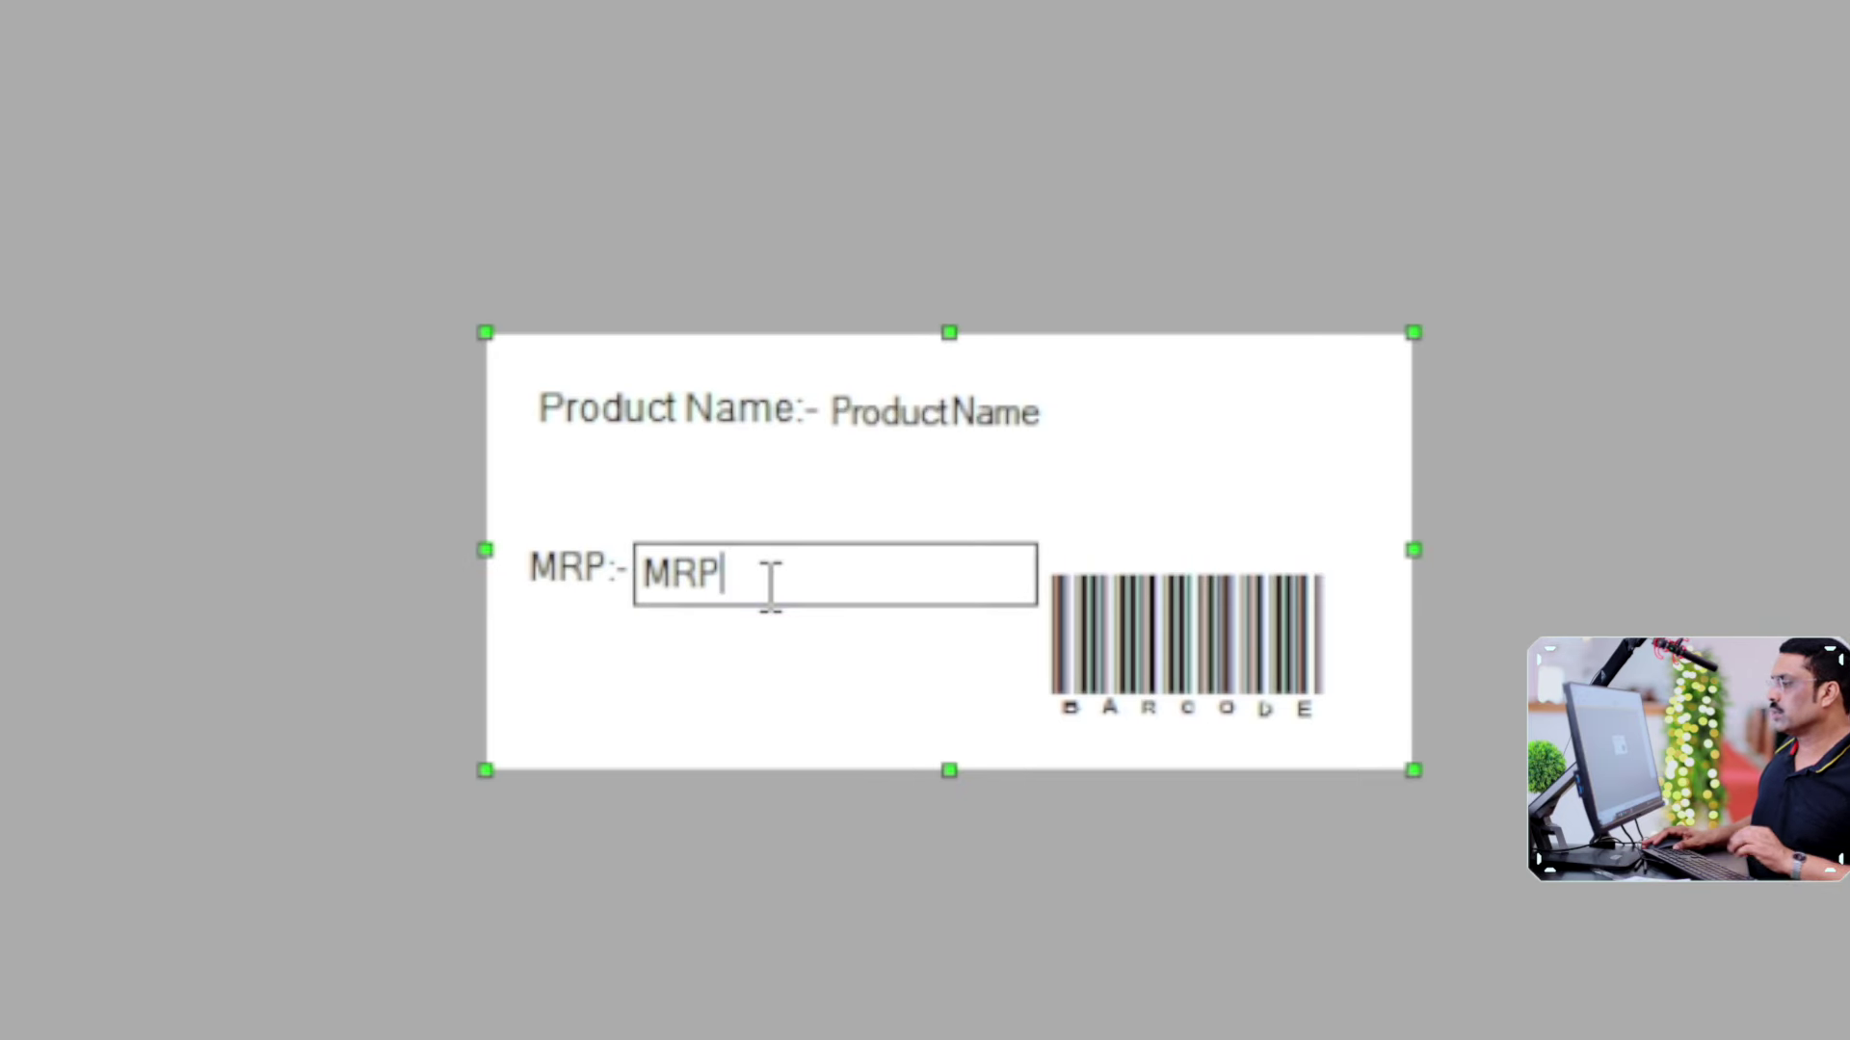
{"action": "key", "text": "Return"}
{"action": "left_click", "coordinate": [806, 731]}
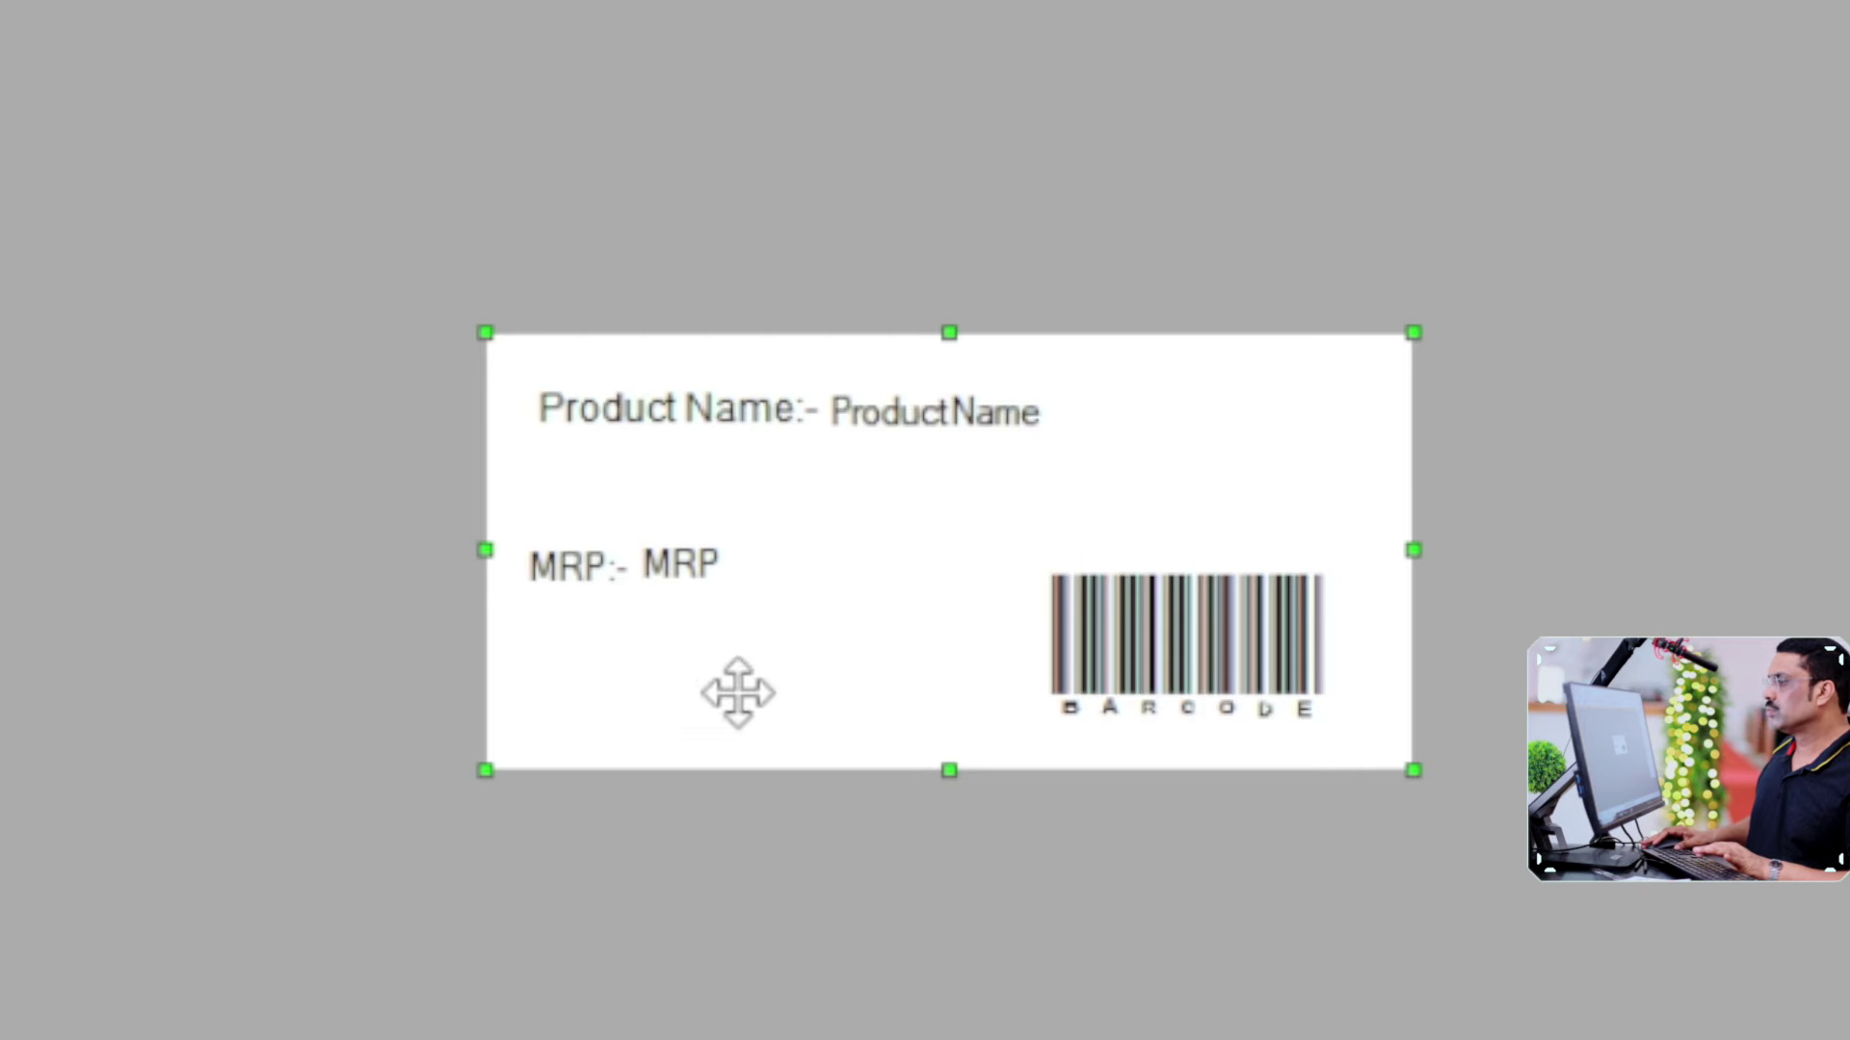
{"action": "left_click", "coordinate": [702, 567]}
{"action": "left_click", "coordinate": [790, 682]}
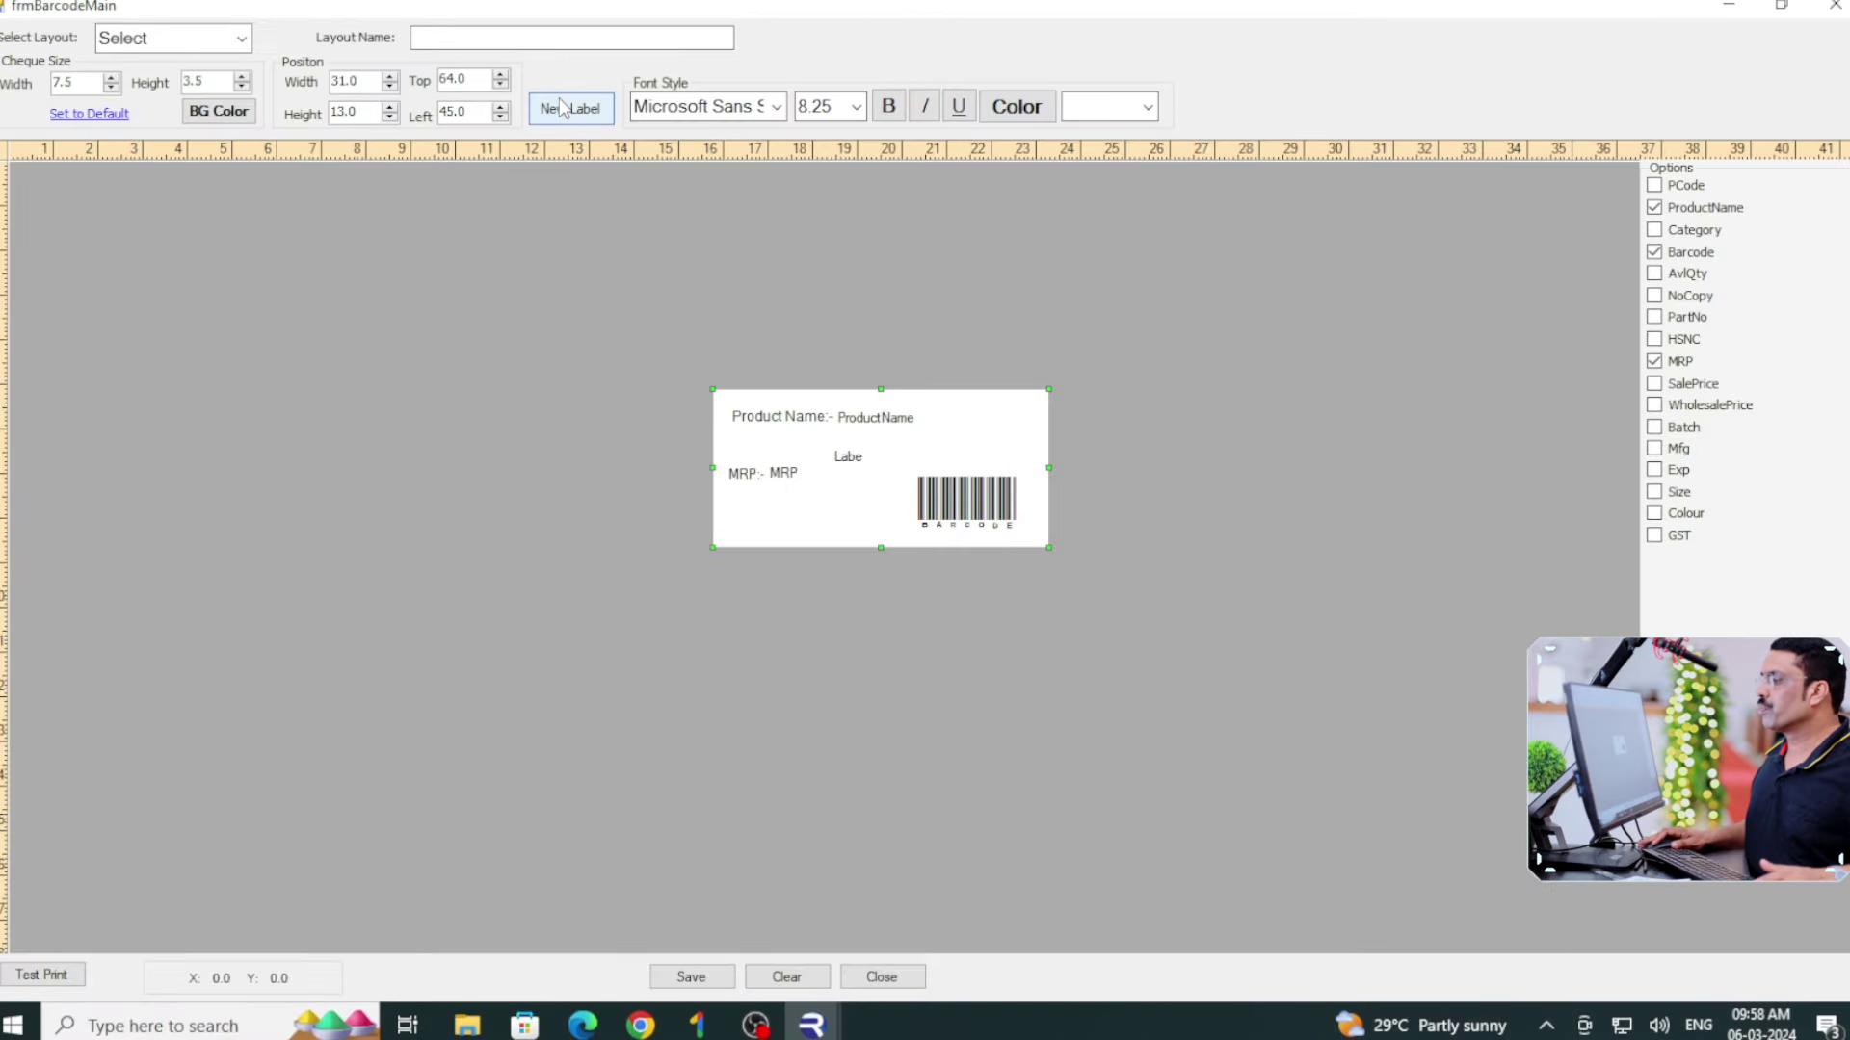
Place a new text item under the MRP caption and change its text to 'Sale Price:-'.
{"action": "left_click", "coordinate": [563, 108]}
{"action": "left_click_drag", "start_coordinate": [854, 457], "coordinate": [779, 506]}
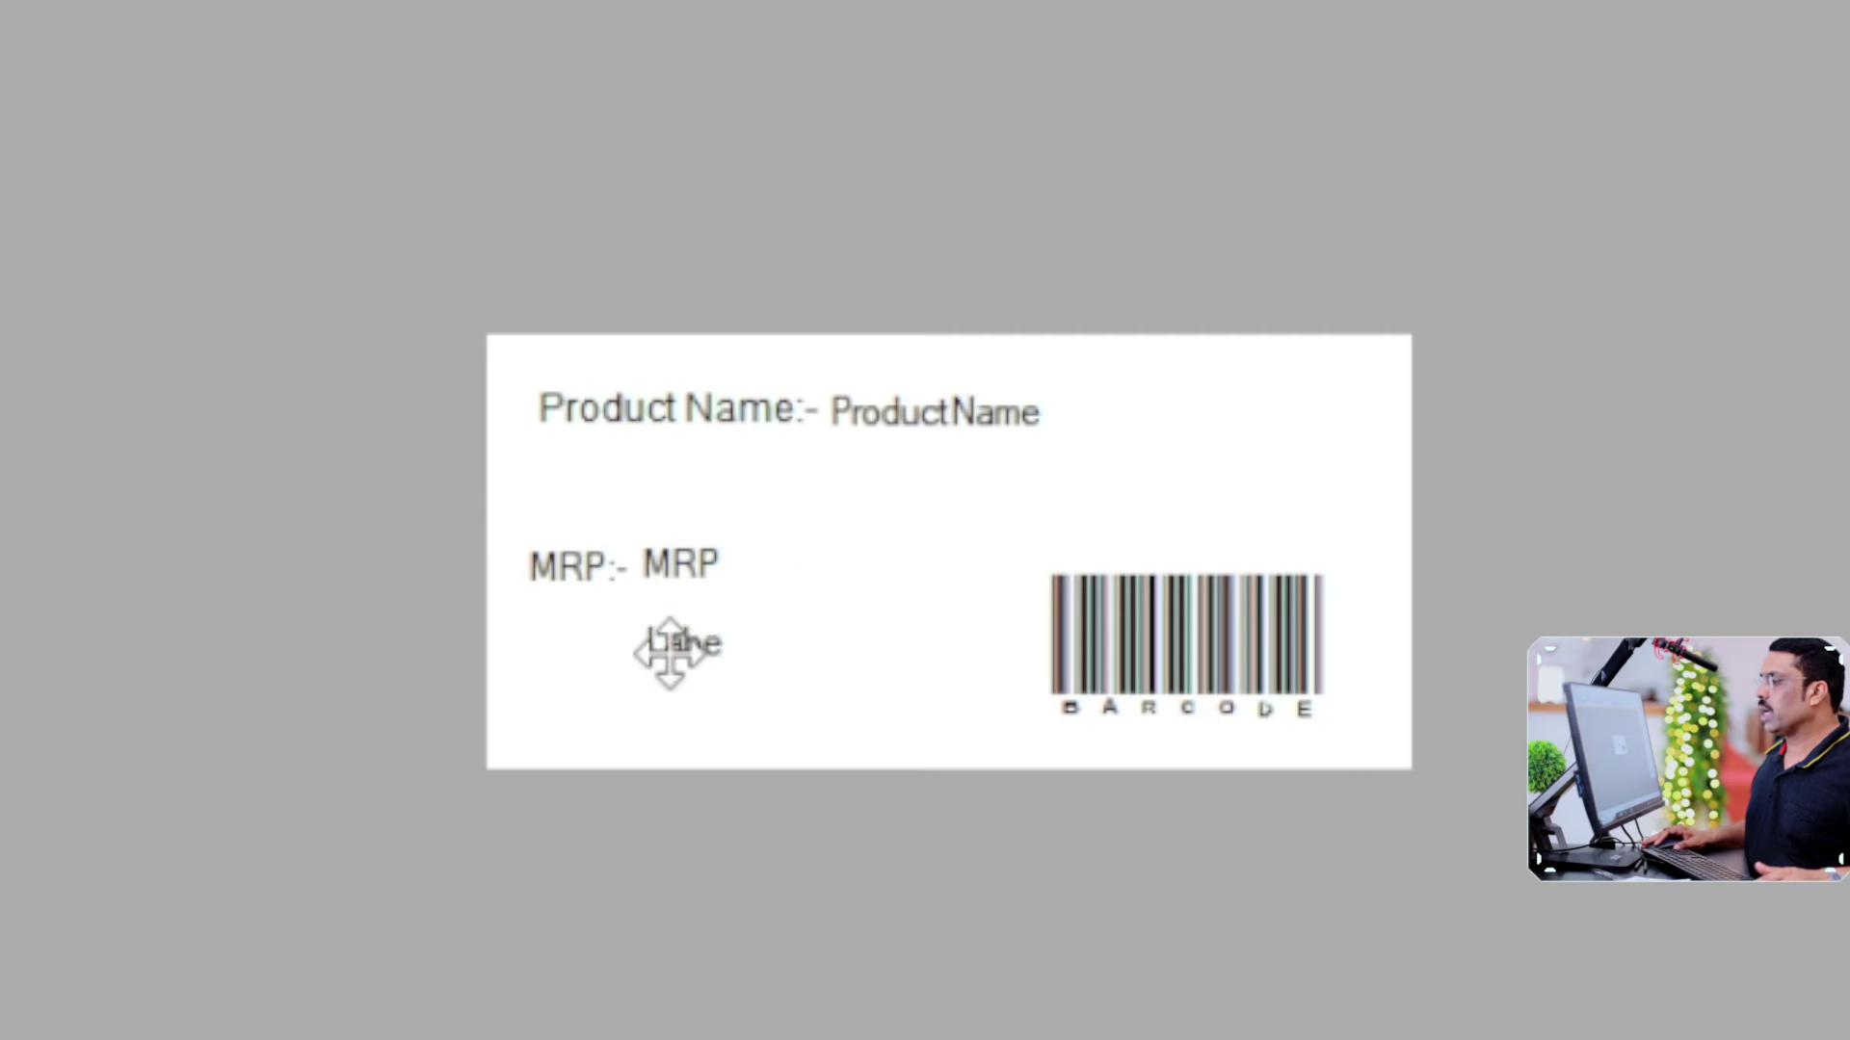
{"action": "left_click_drag", "start_coordinate": [670, 654], "coordinate": [566, 644]}
{"action": "double_click", "coordinate": [568, 635]}
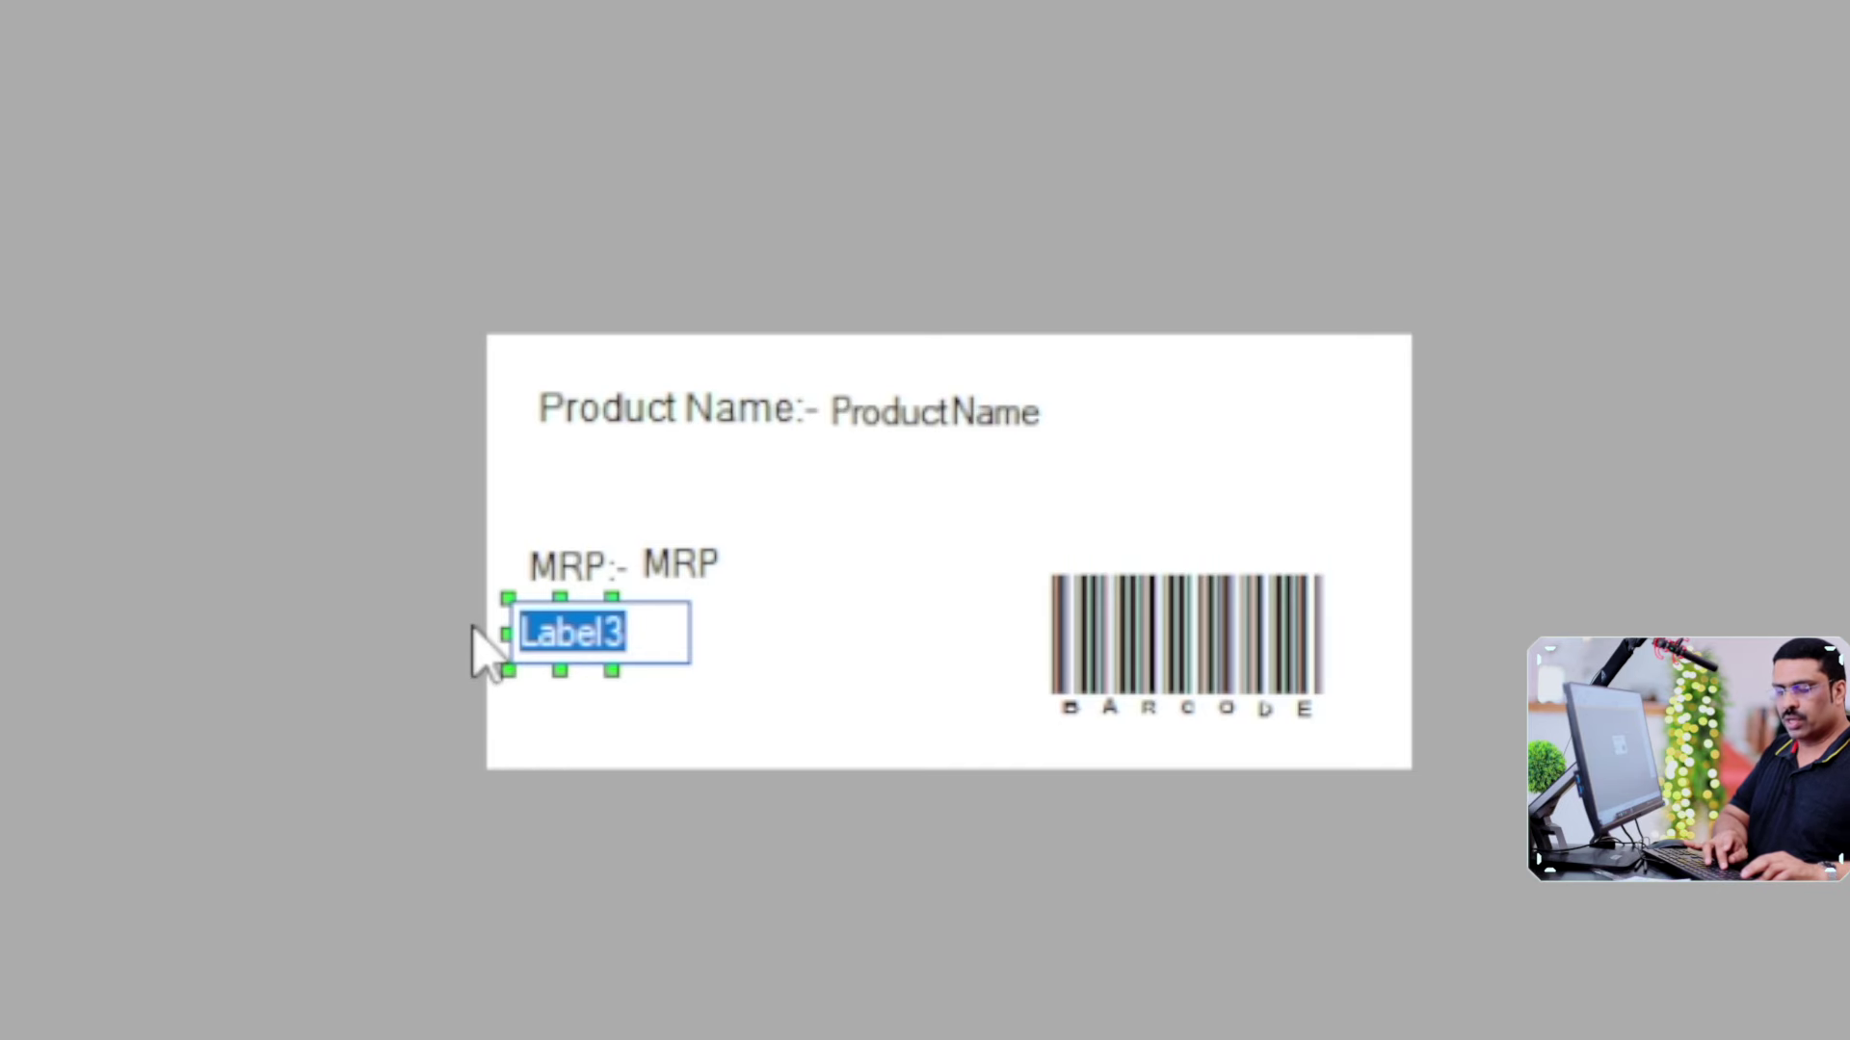
{"action": "type", "text": "sA"}
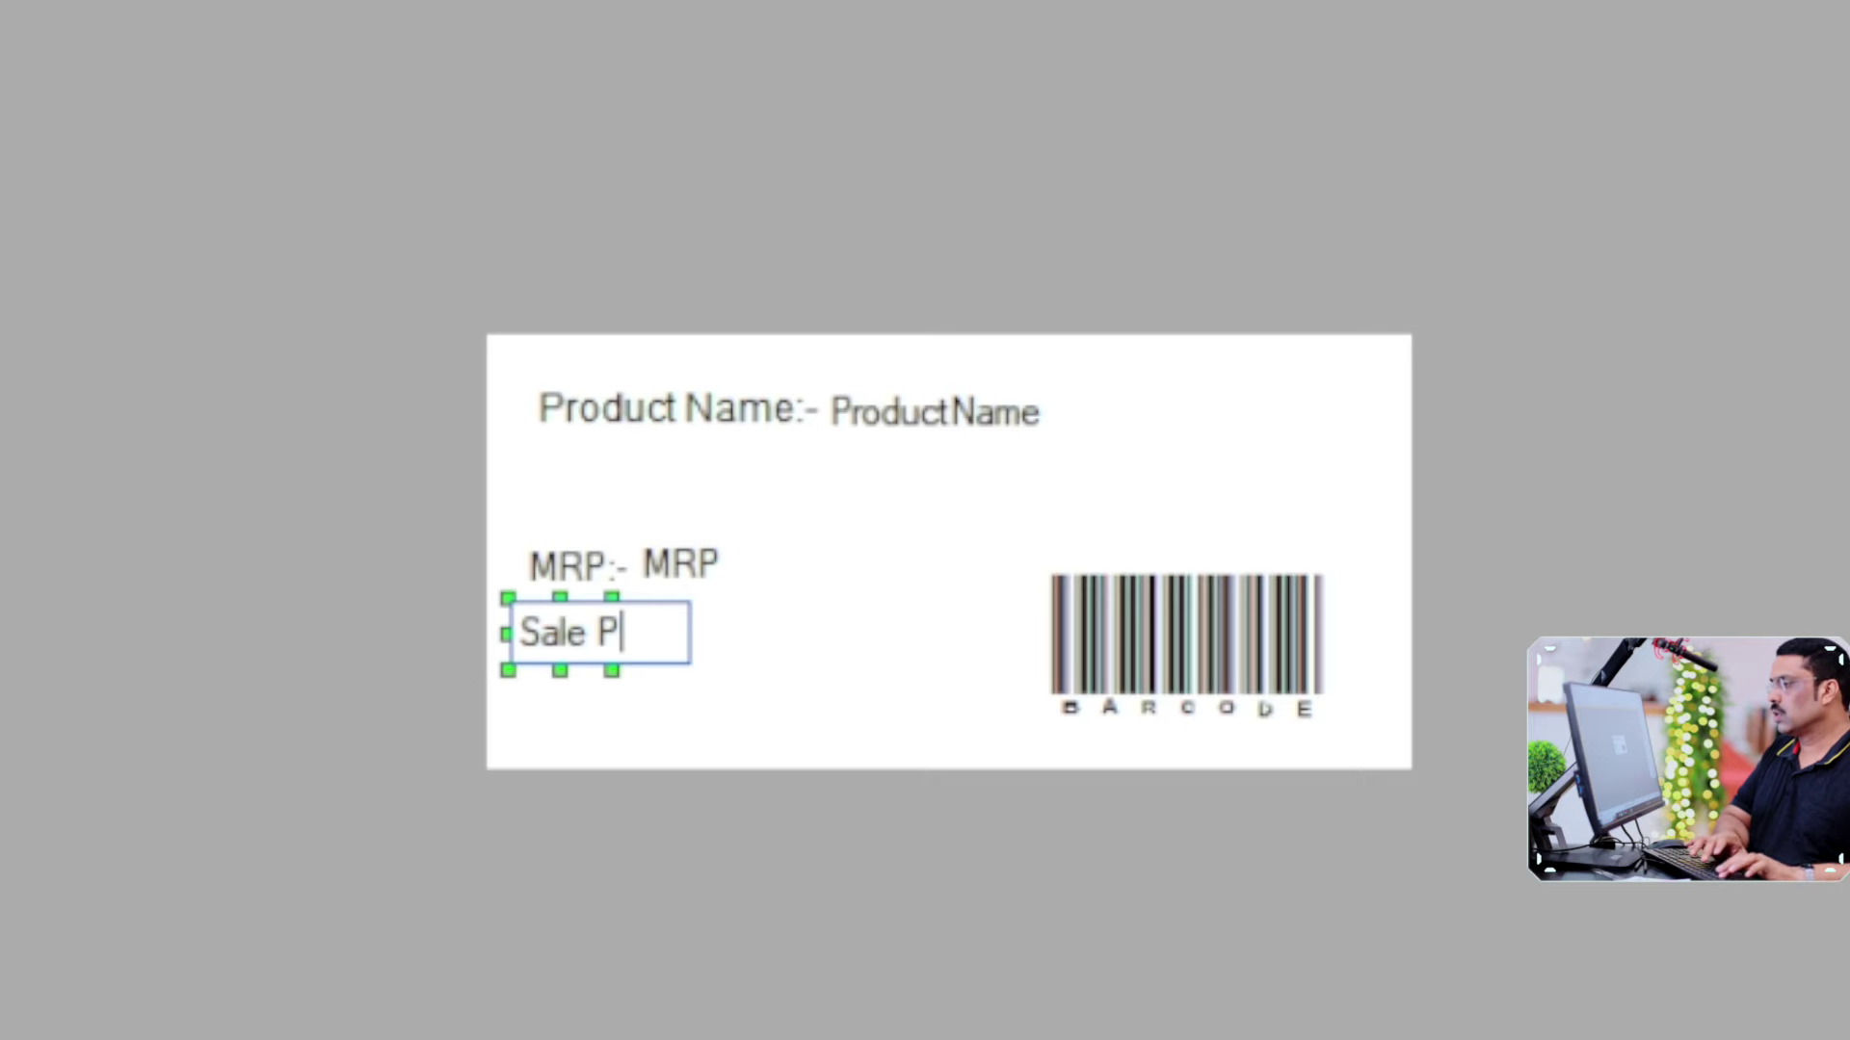
{"action": "type", "text": "le Price"}
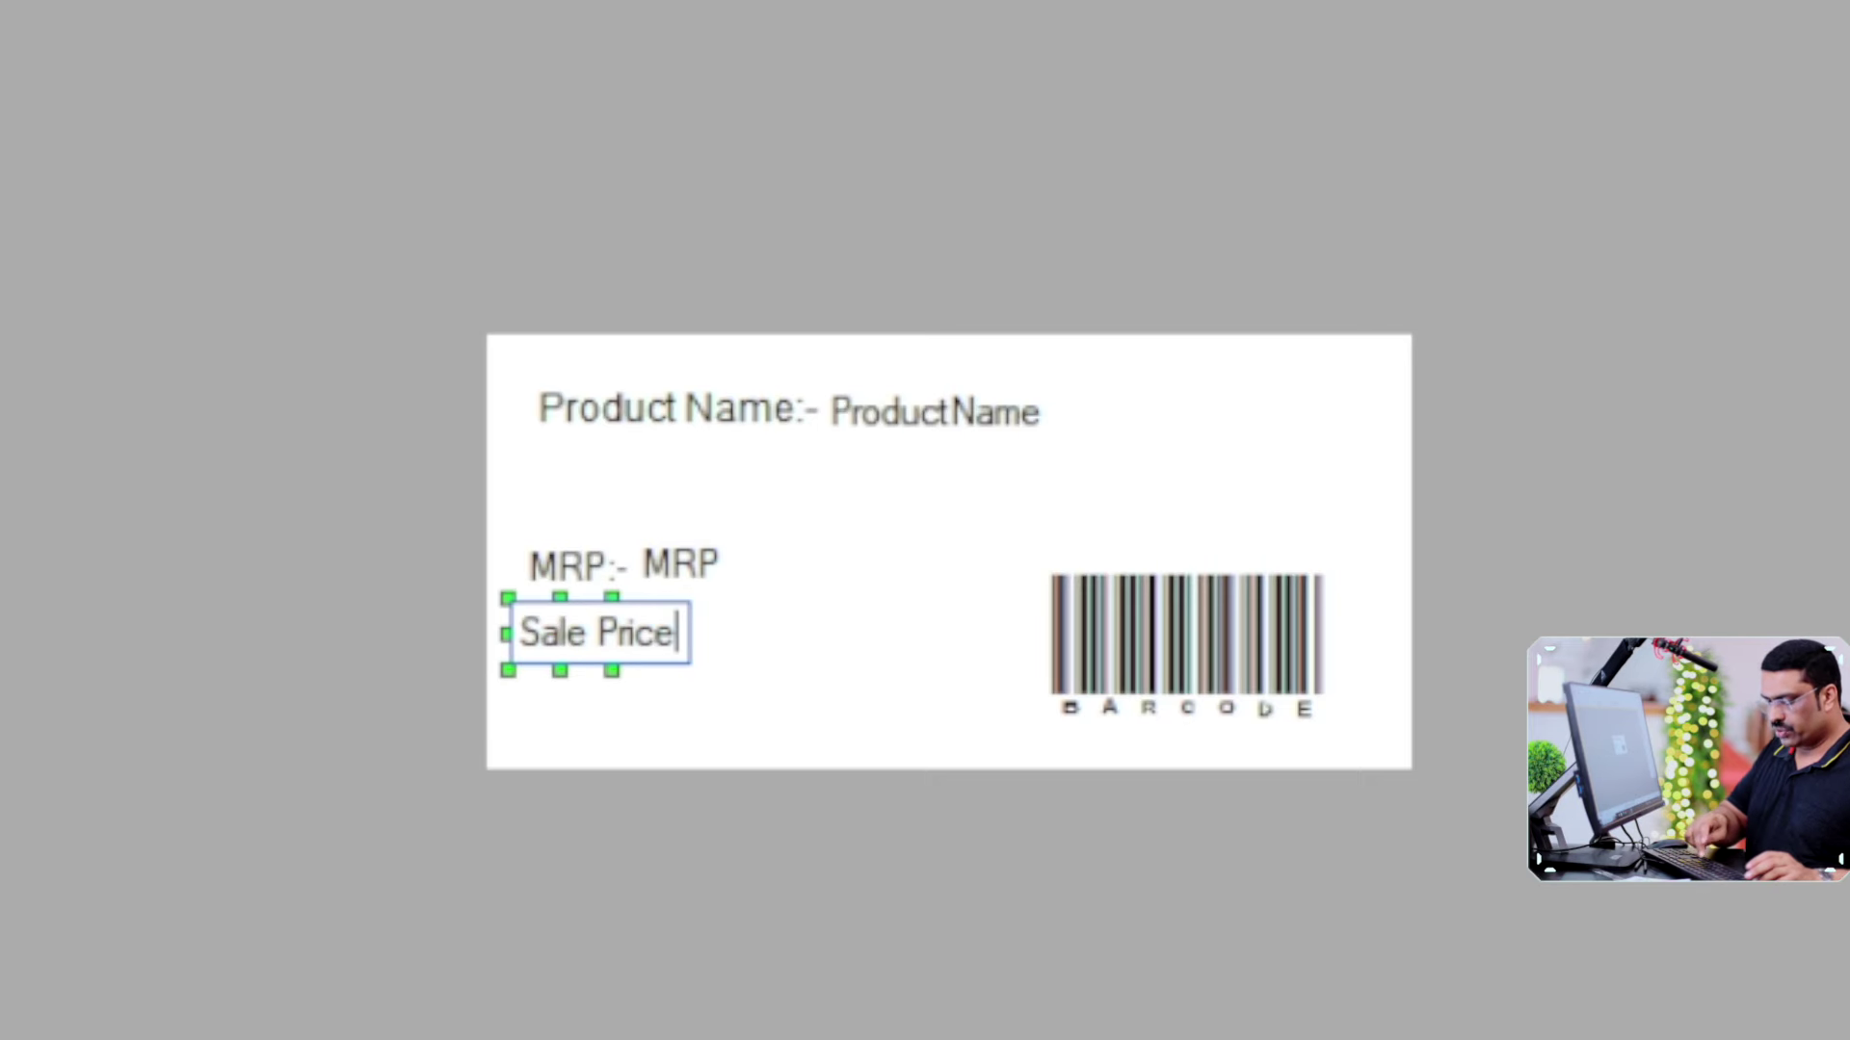
{"action": "type", "text": ":-"}
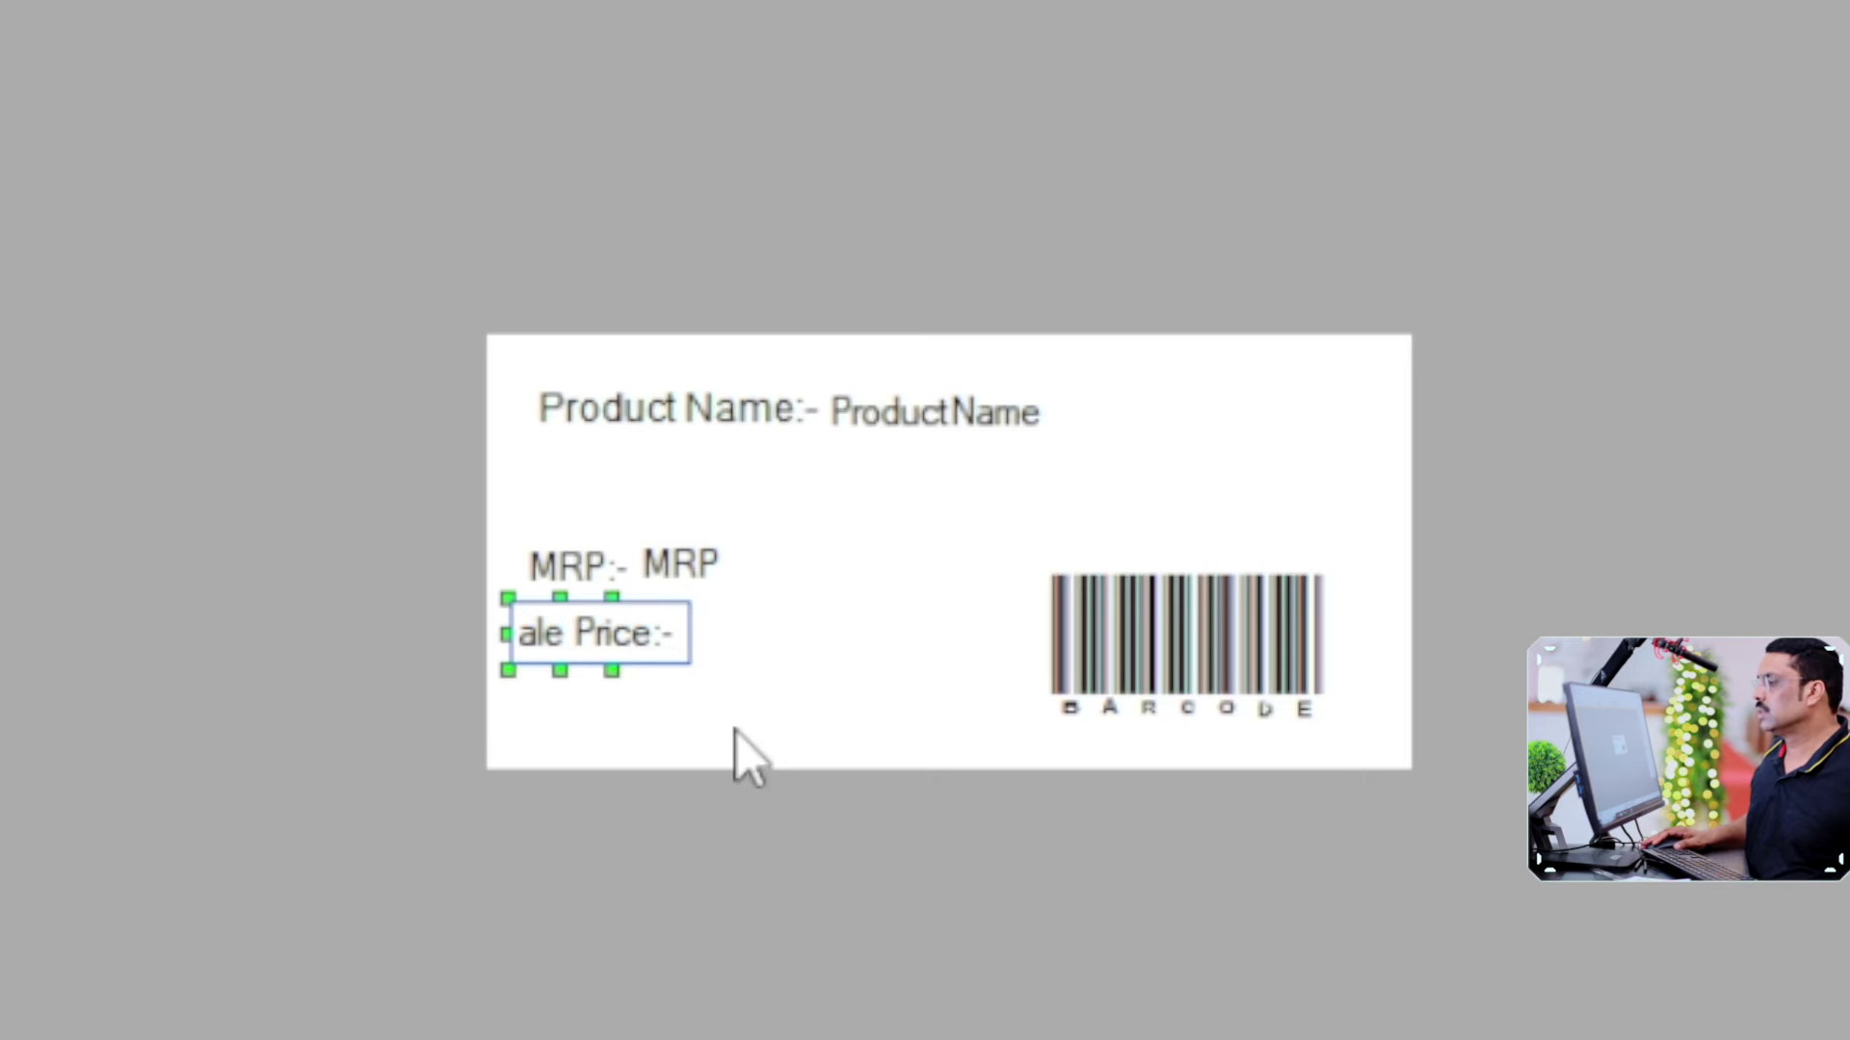
{"action": "left_click", "coordinate": [797, 721]}
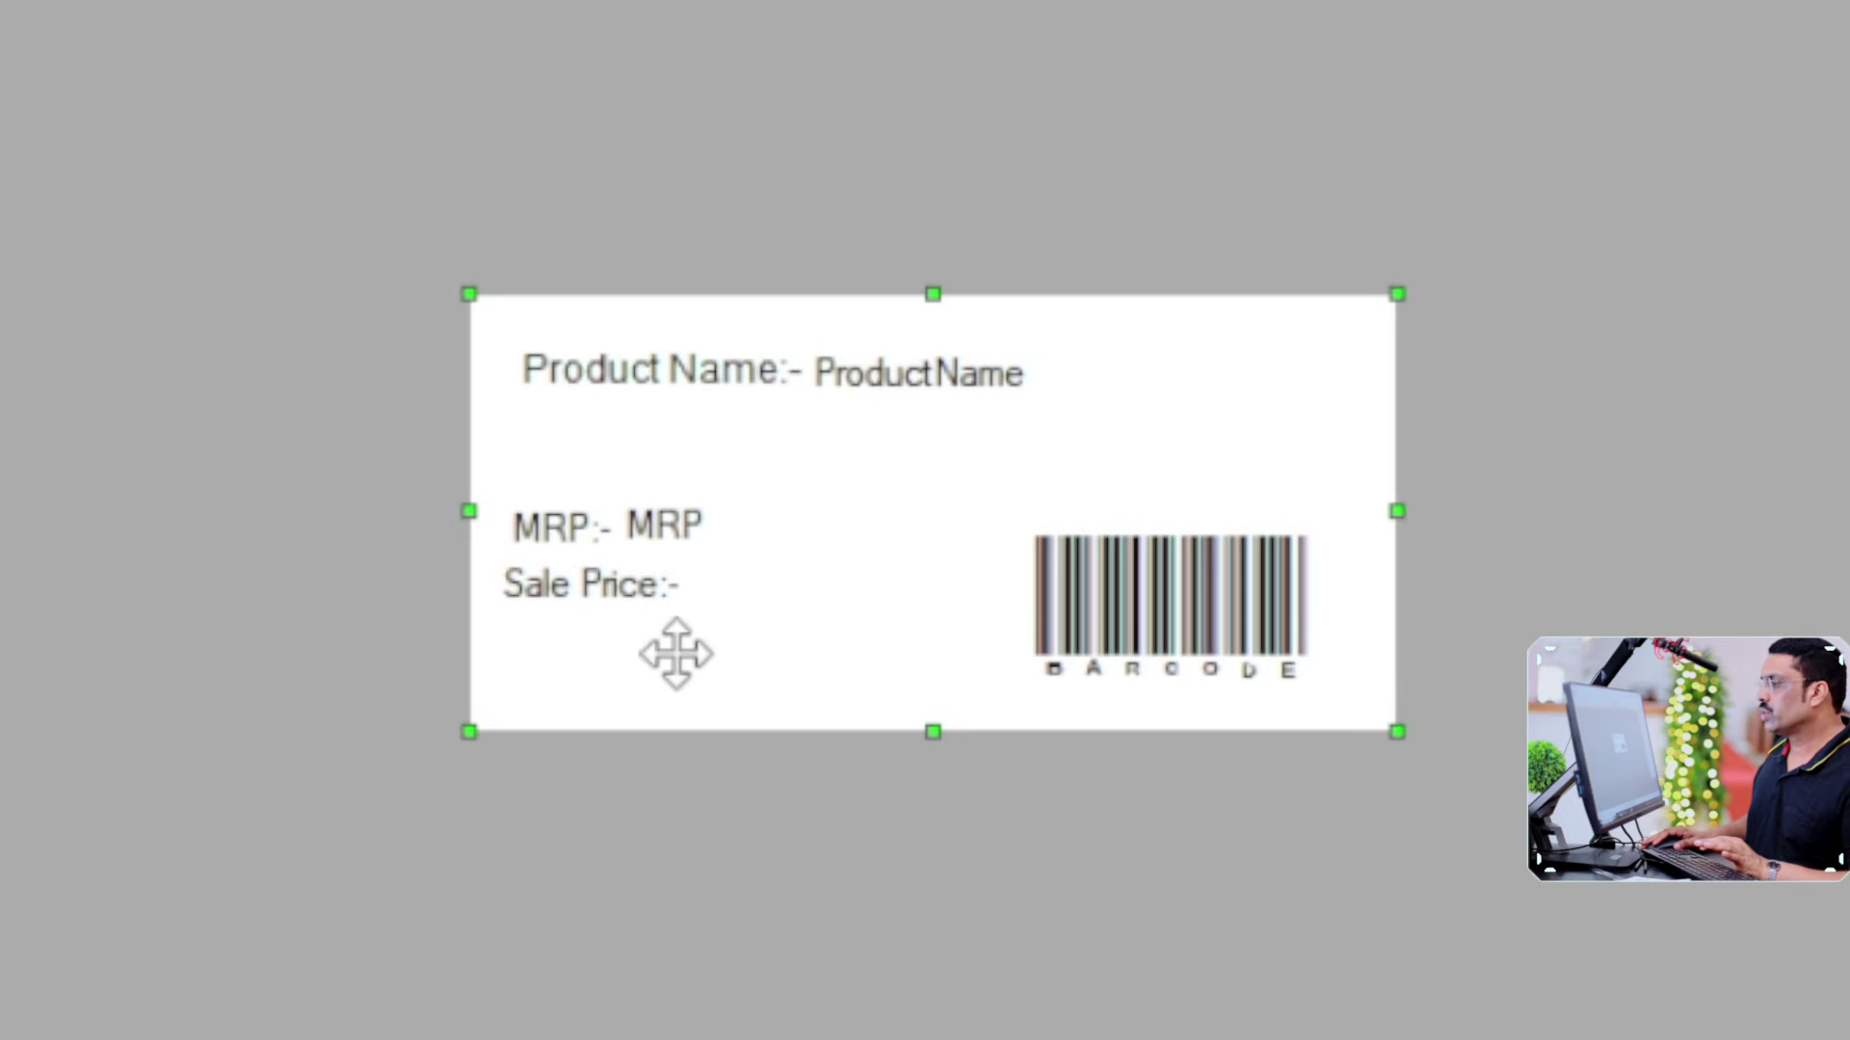
{"action": "left_click", "coordinate": [620, 597]}
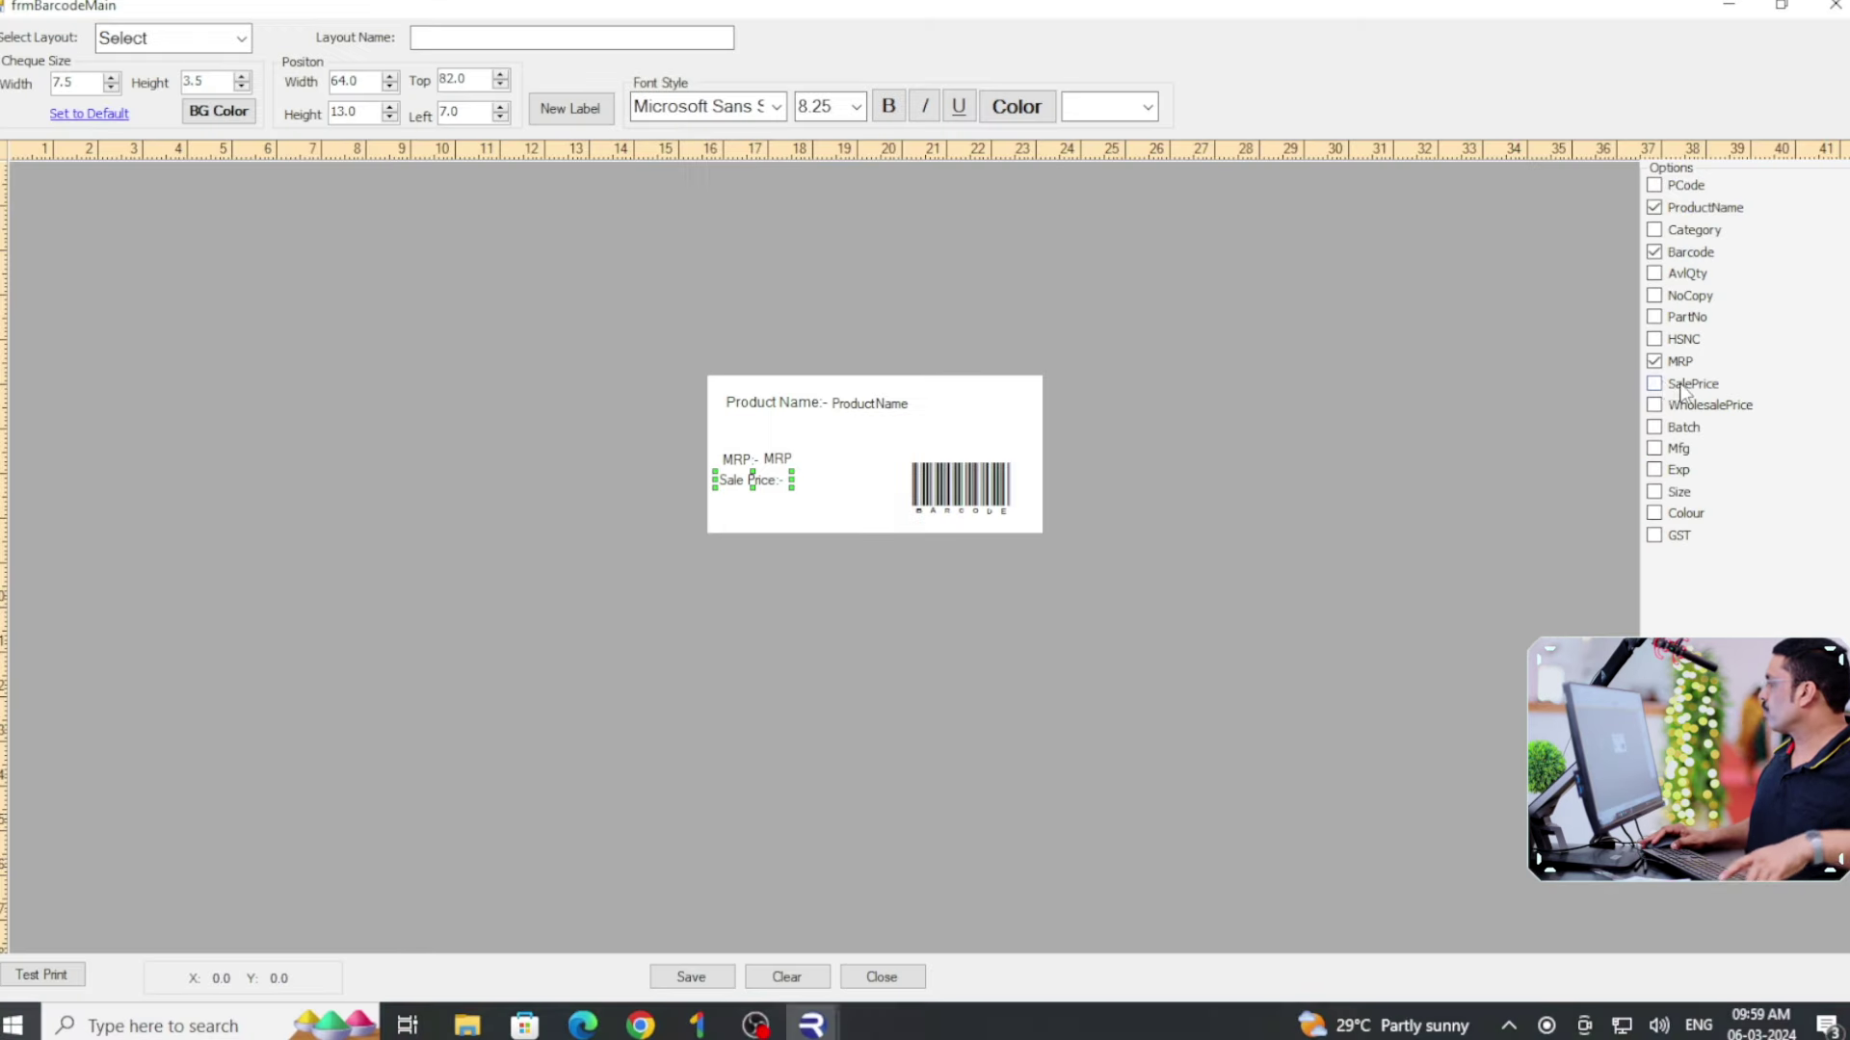
Add the SalePrice field beside 'Sale Price:-' and trim it narrower and slightly shorter.
{"action": "left_click", "coordinate": [1579, 398]}
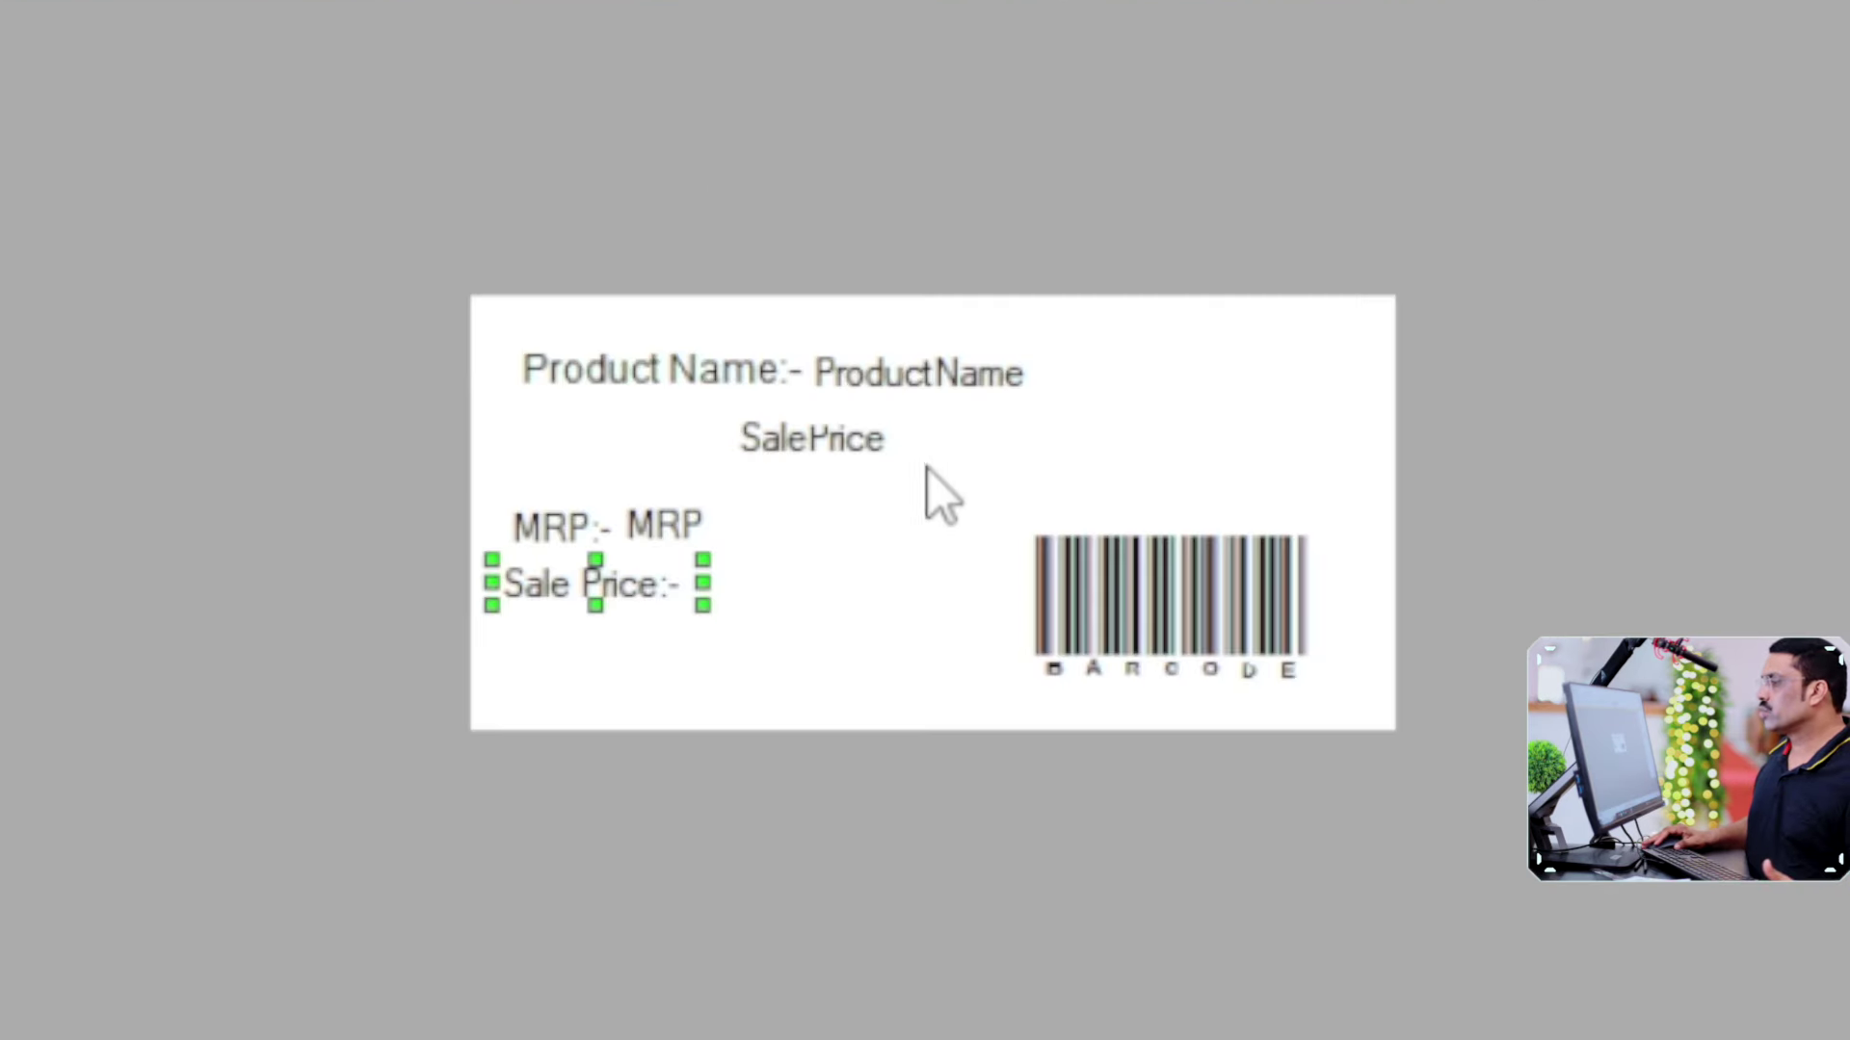
{"action": "left_click_drag", "start_coordinate": [840, 451], "coordinate": [791, 593]}
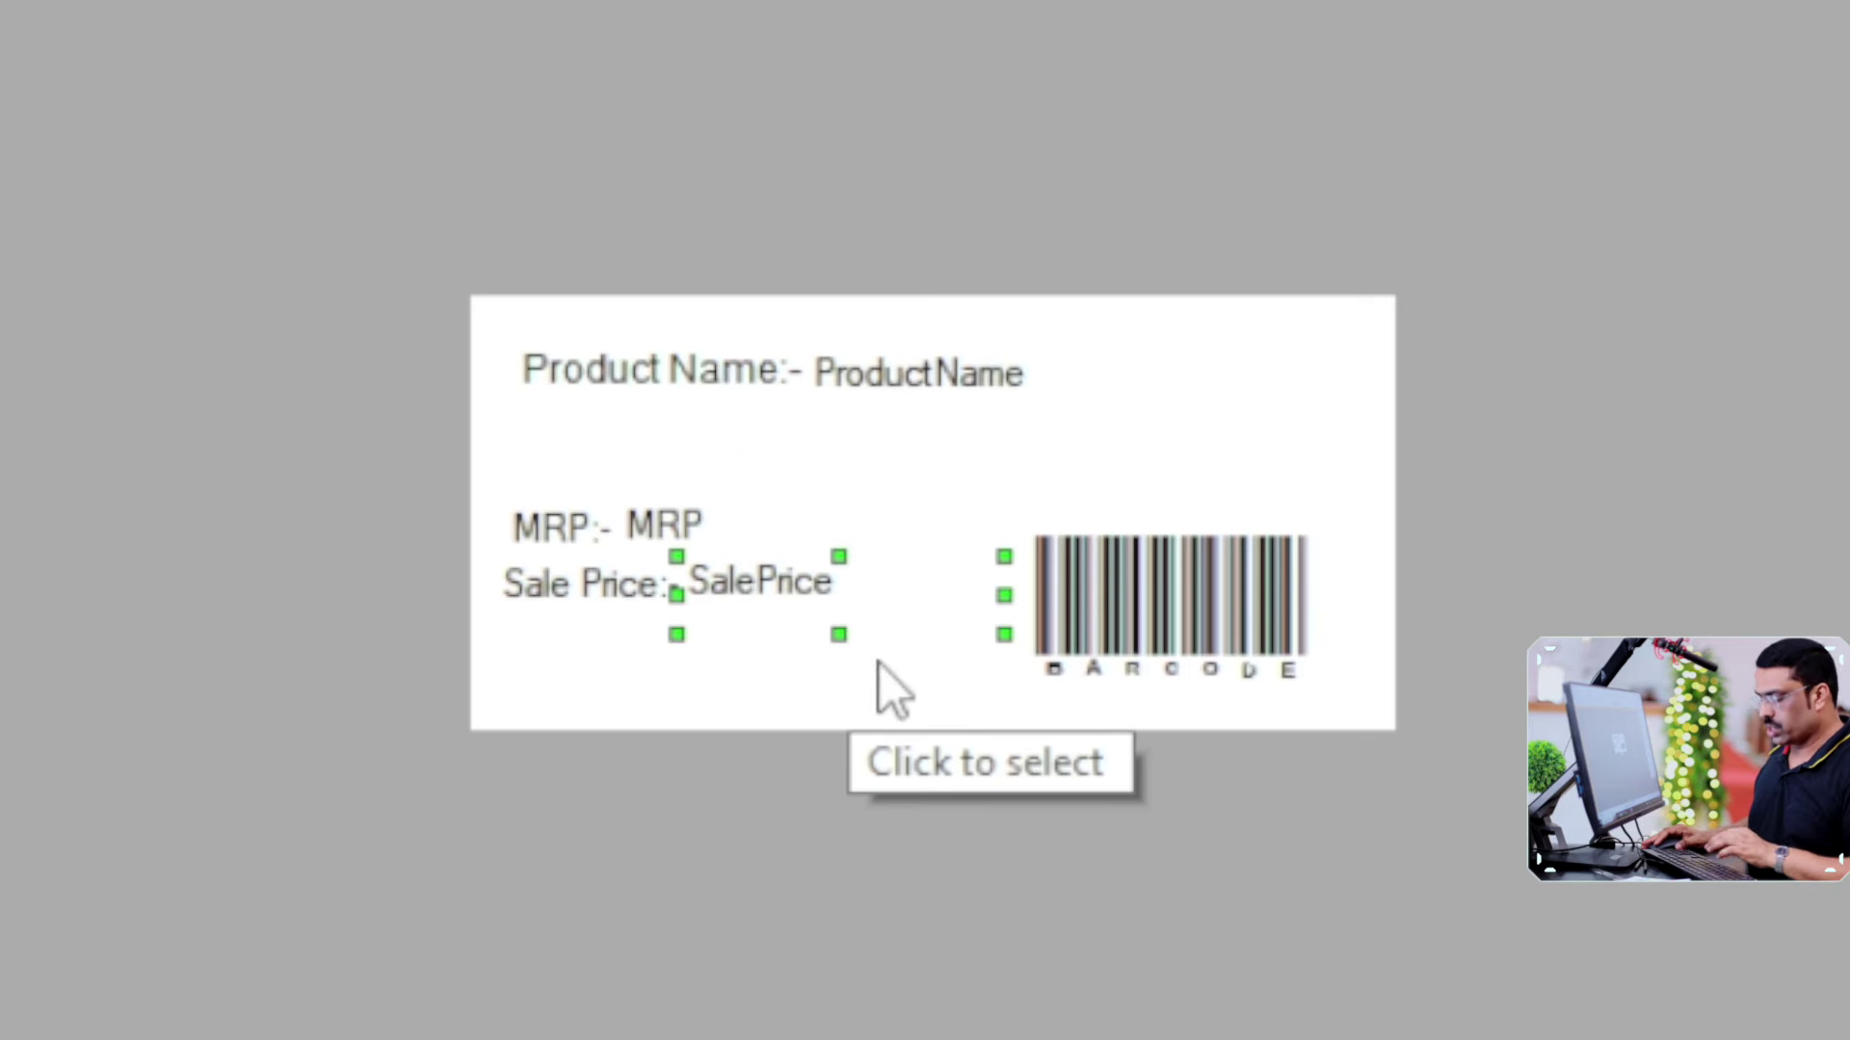
{"action": "left_click_drag", "start_coordinate": [1003, 595], "coordinate": [878, 594]}
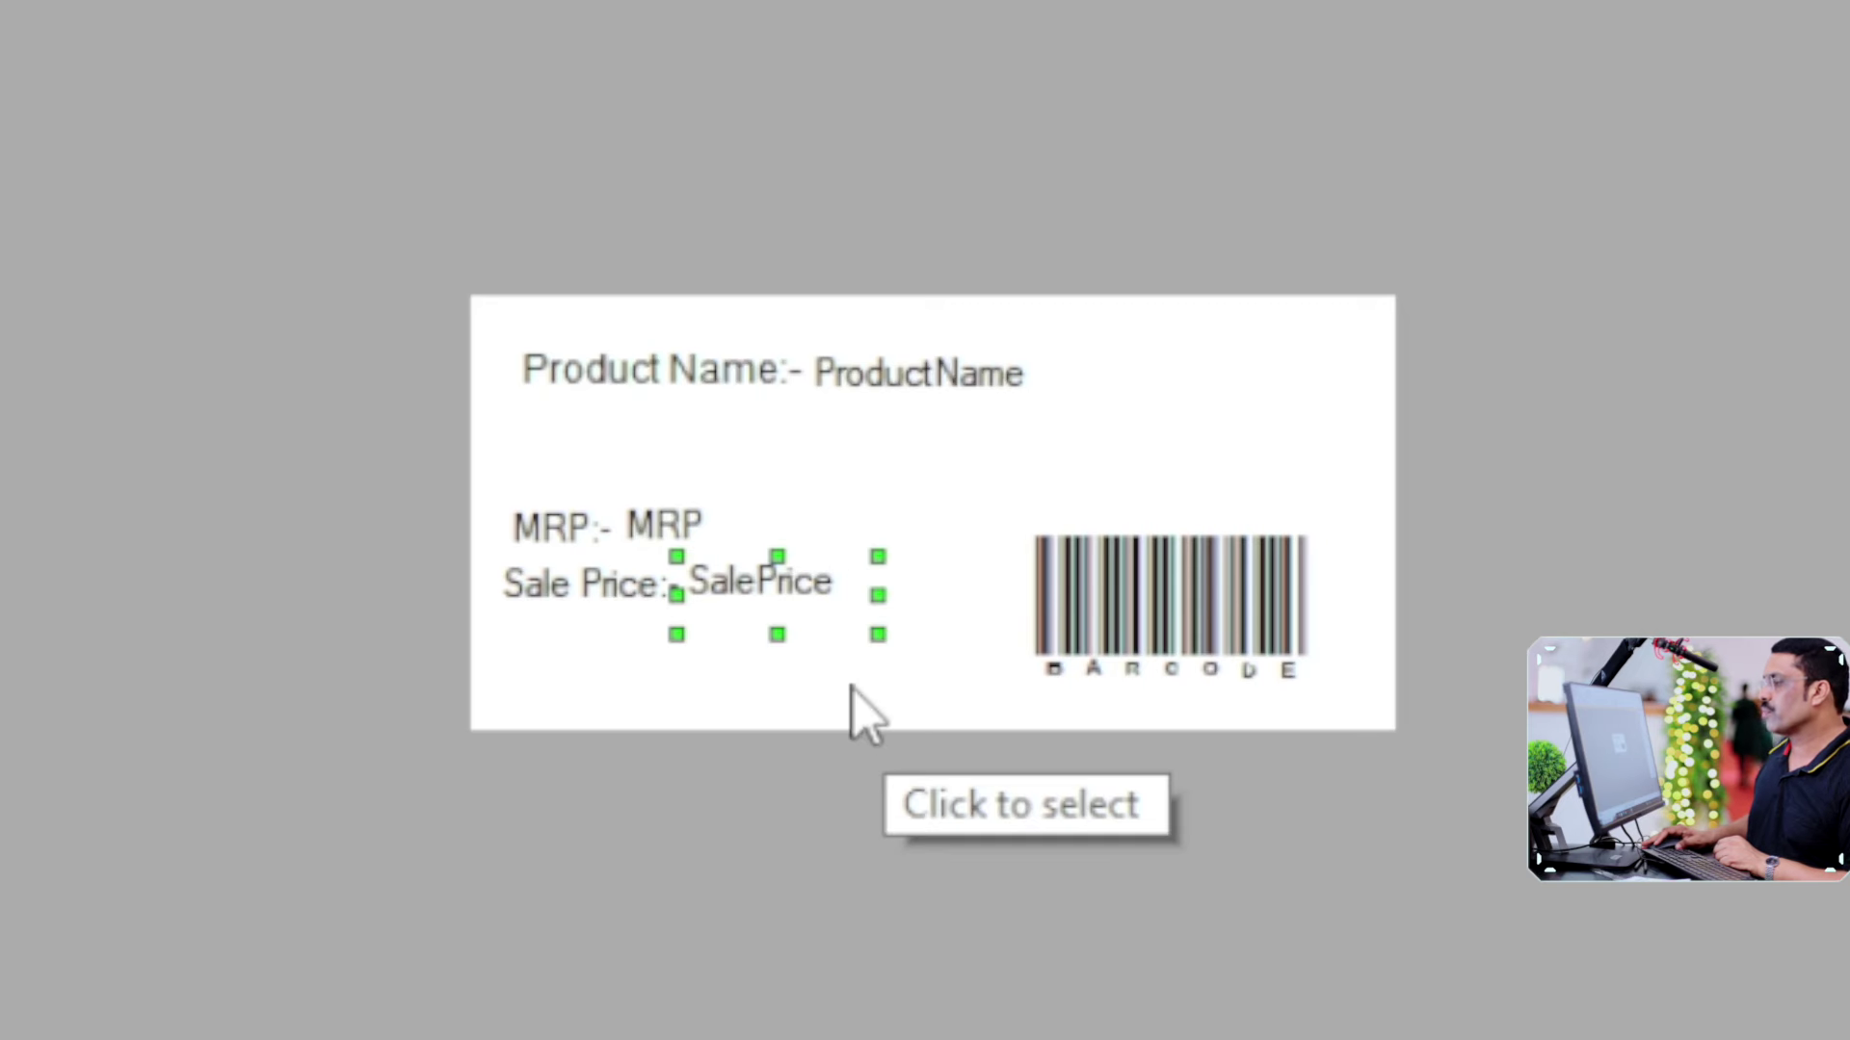
{"action": "left_click_drag", "start_coordinate": [775, 634], "coordinate": [776, 627]}
{"action": "left_click", "coordinate": [931, 478]}
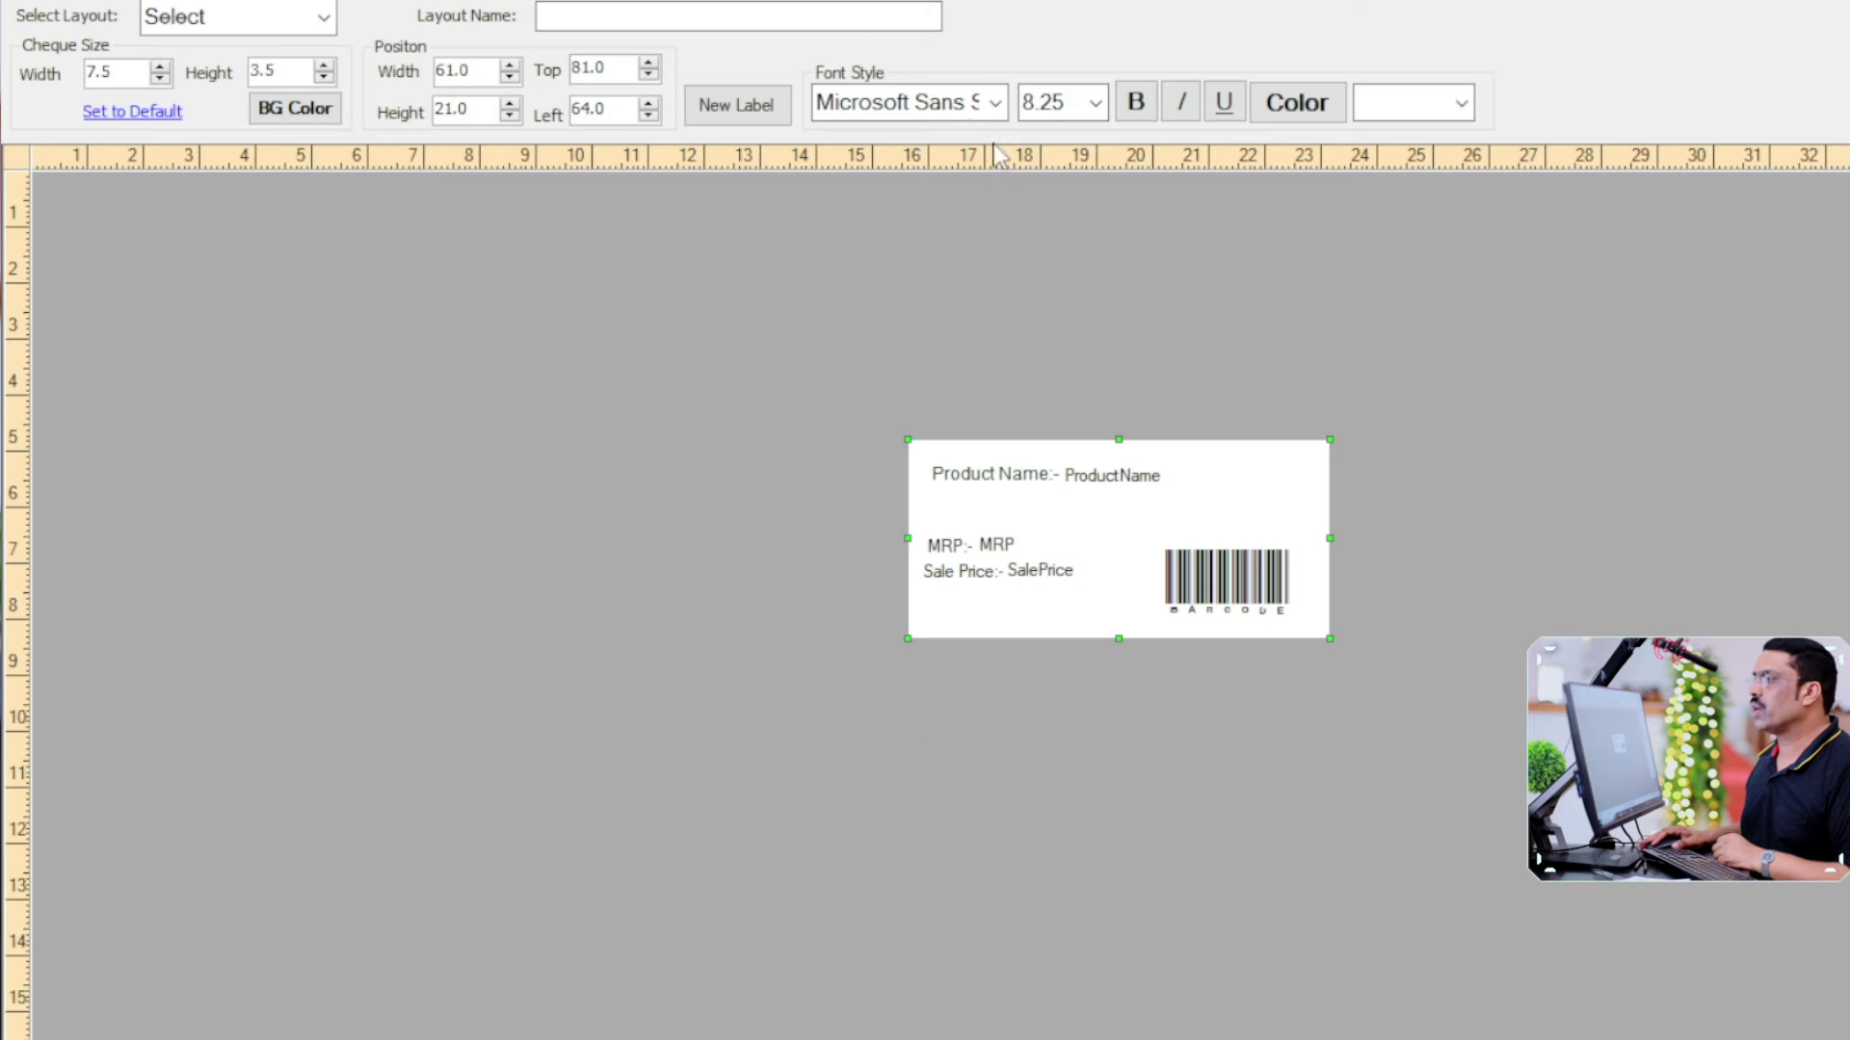
Add a new text item below the Sale Price line reading 'OLIVE SUPERMARKET'.
{"action": "left_click", "coordinate": [748, 106]}
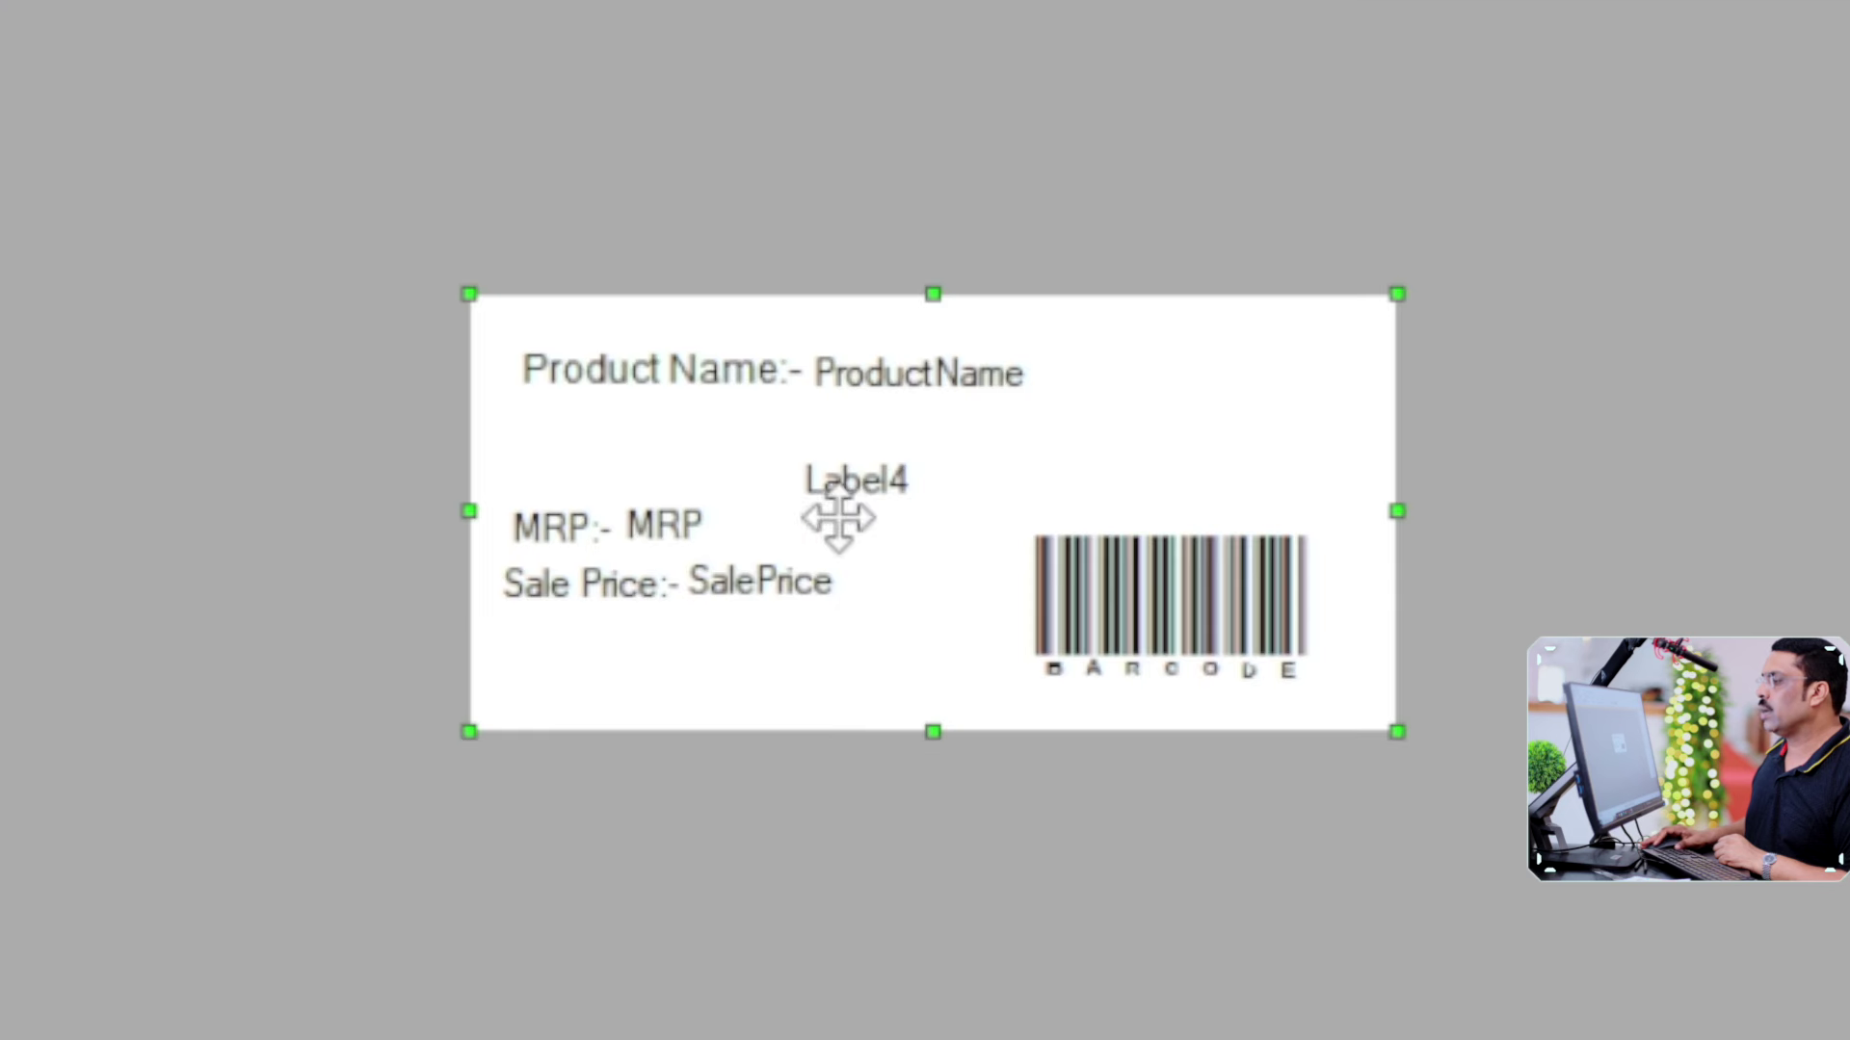
{"action": "left_click", "coordinate": [851, 503]}
{"action": "left_click_drag", "start_coordinate": [850, 504], "coordinate": [644, 672]}
{"action": "double_click", "coordinate": [661, 680]}
{"action": "key", "text": "ctrl+a"}
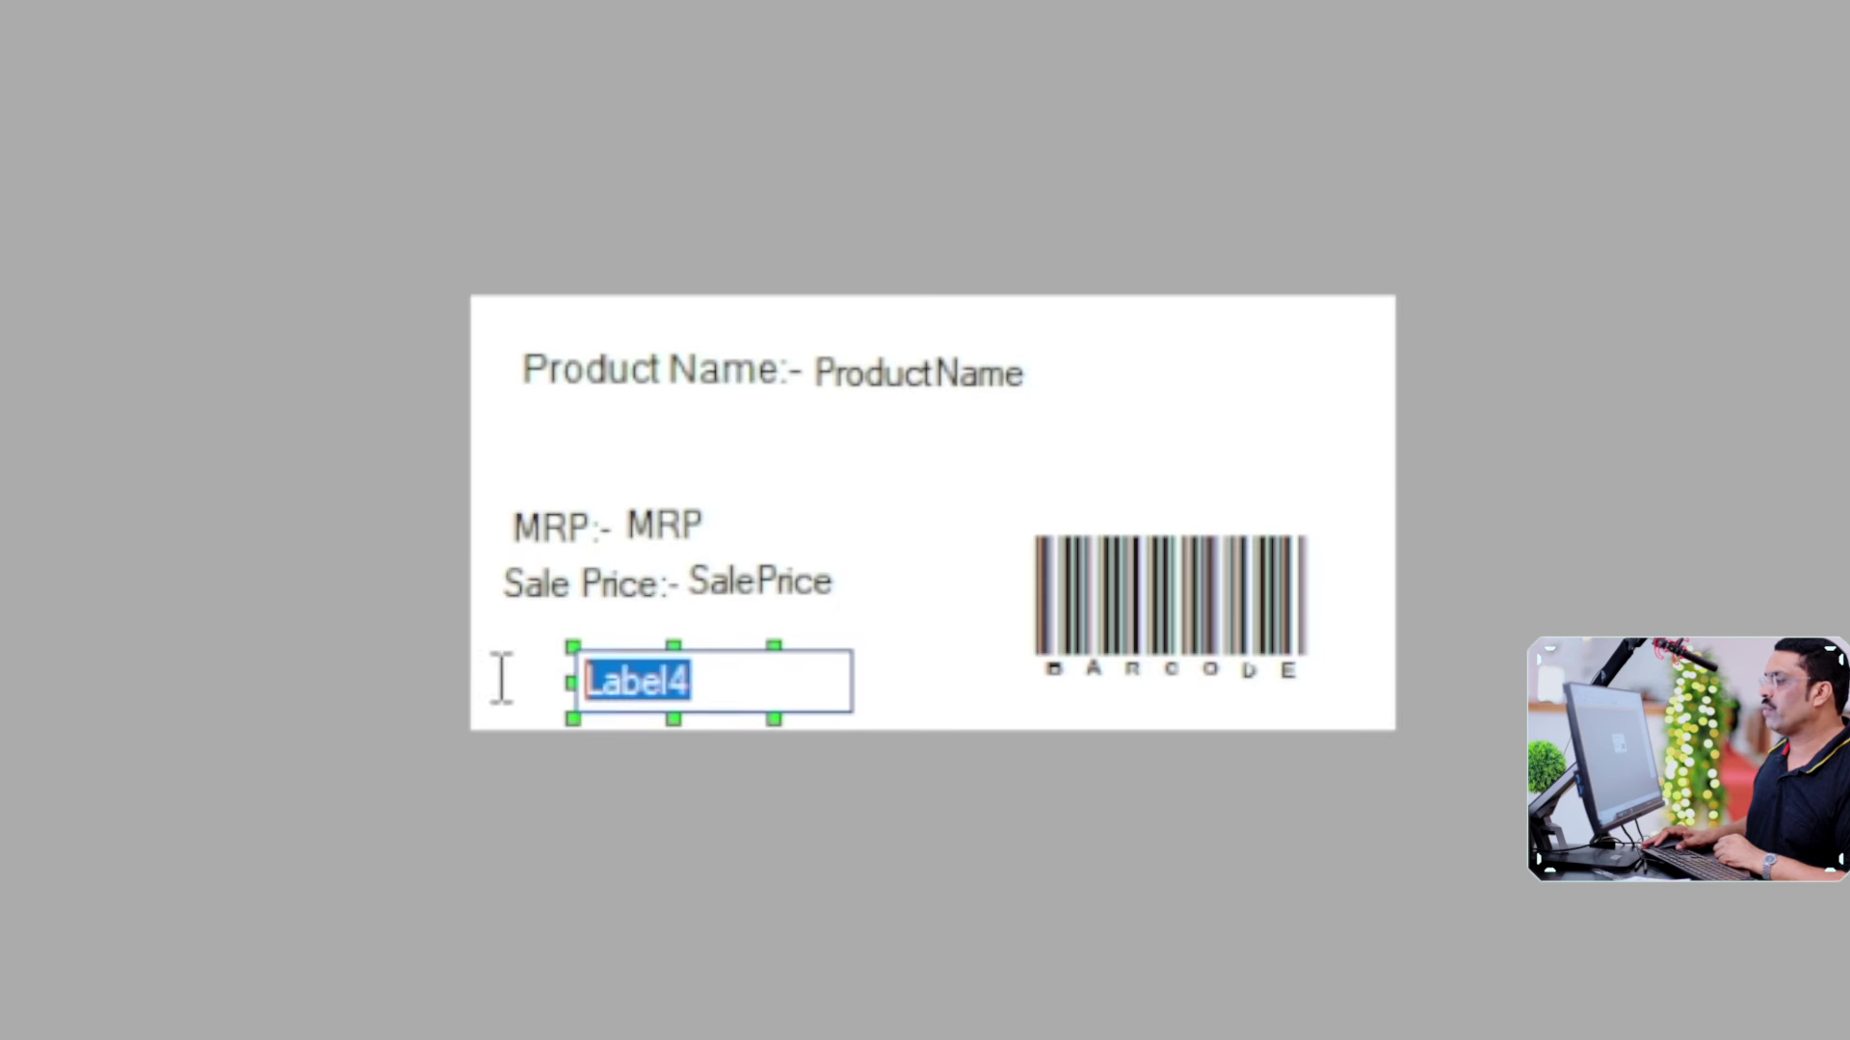
{"action": "type", "text": "OL"}
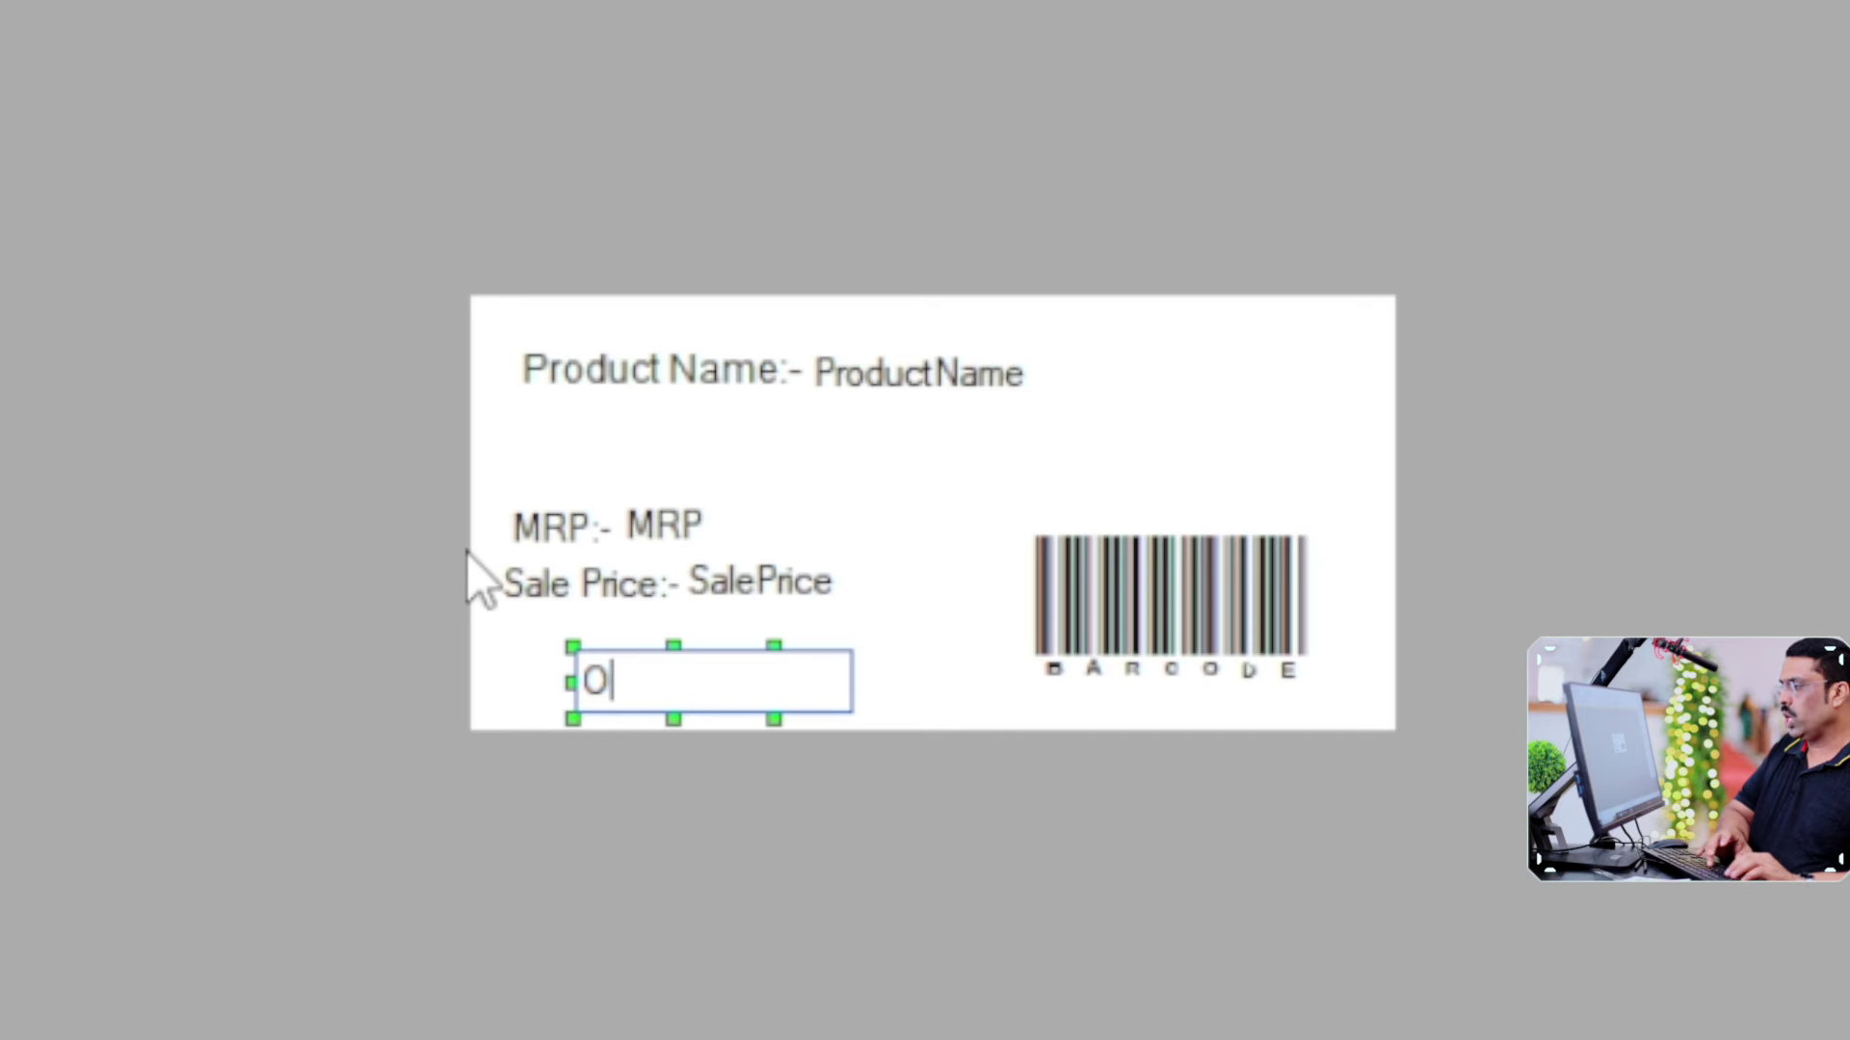
{"action": "type", "text": "UVE"}
{"action": "key", "text": "BackSpace"}
{"action": "key", "text": "BackSpace"}
{"action": "key", "text": "BackSpace"}
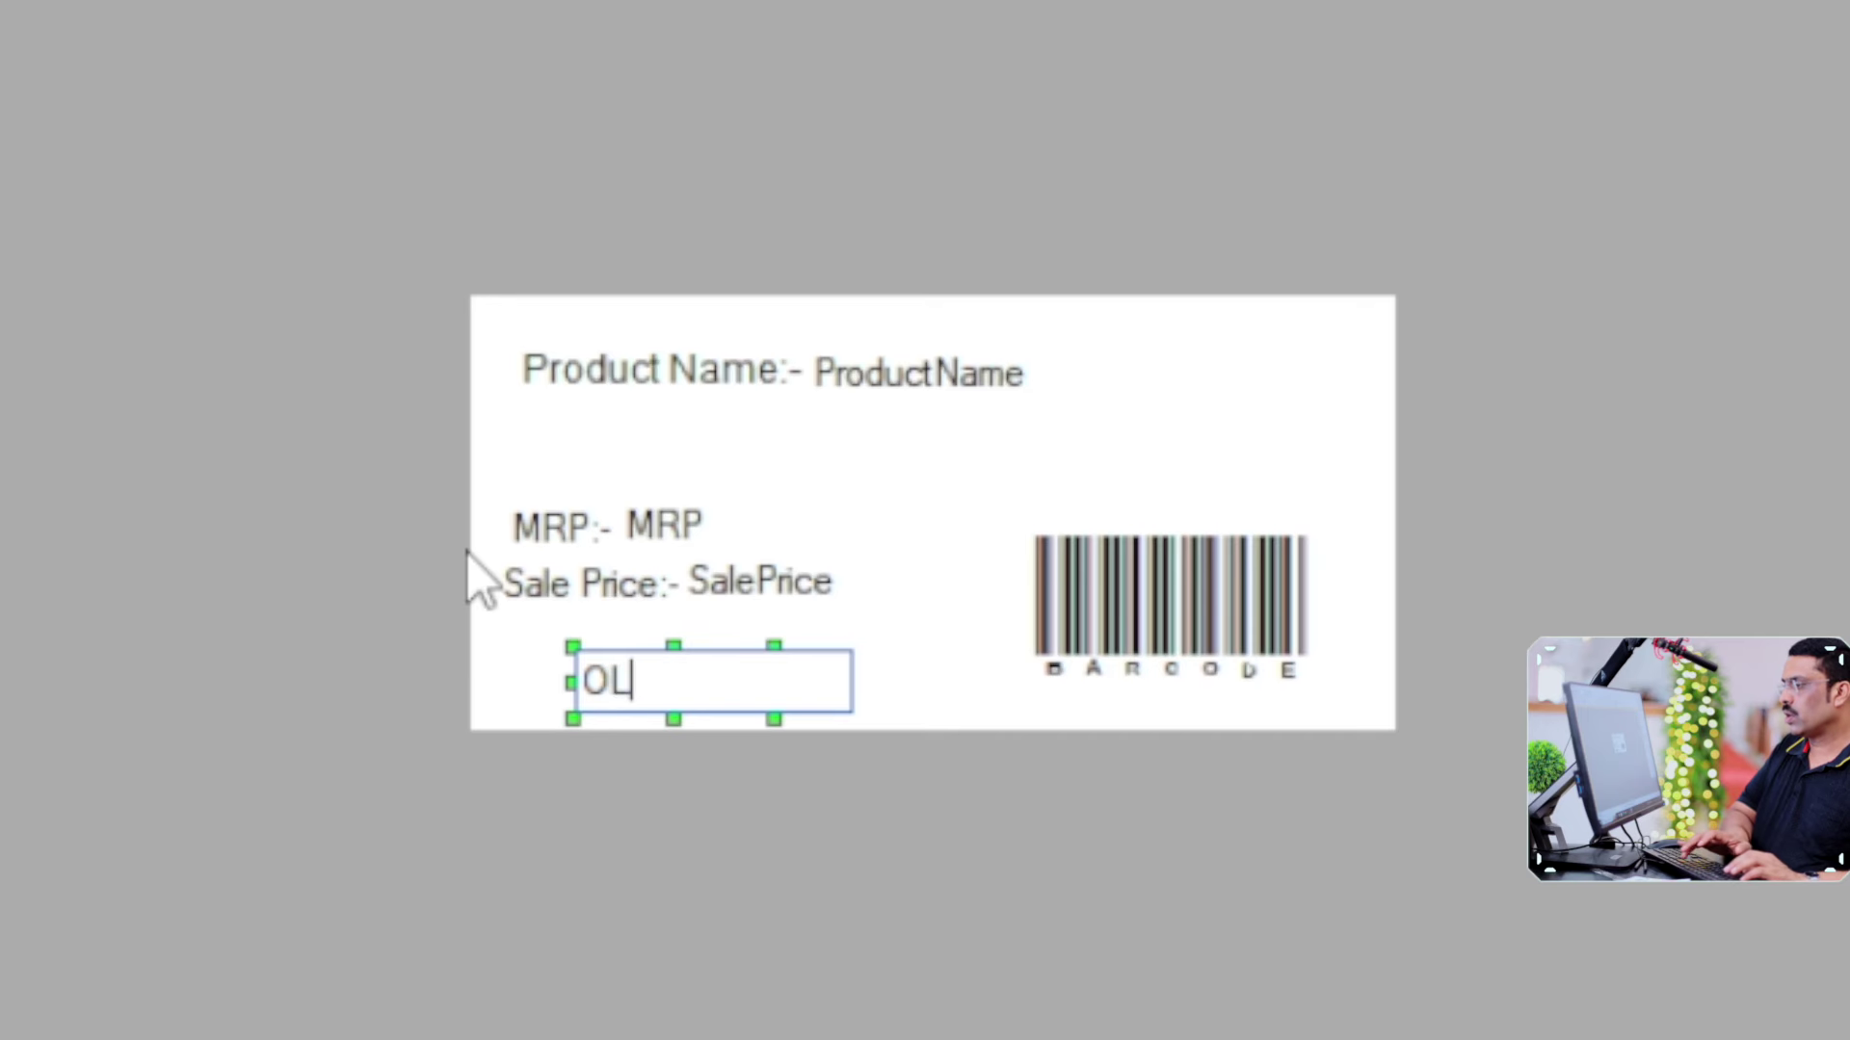
{"action": "type", "text": "IVE S"}
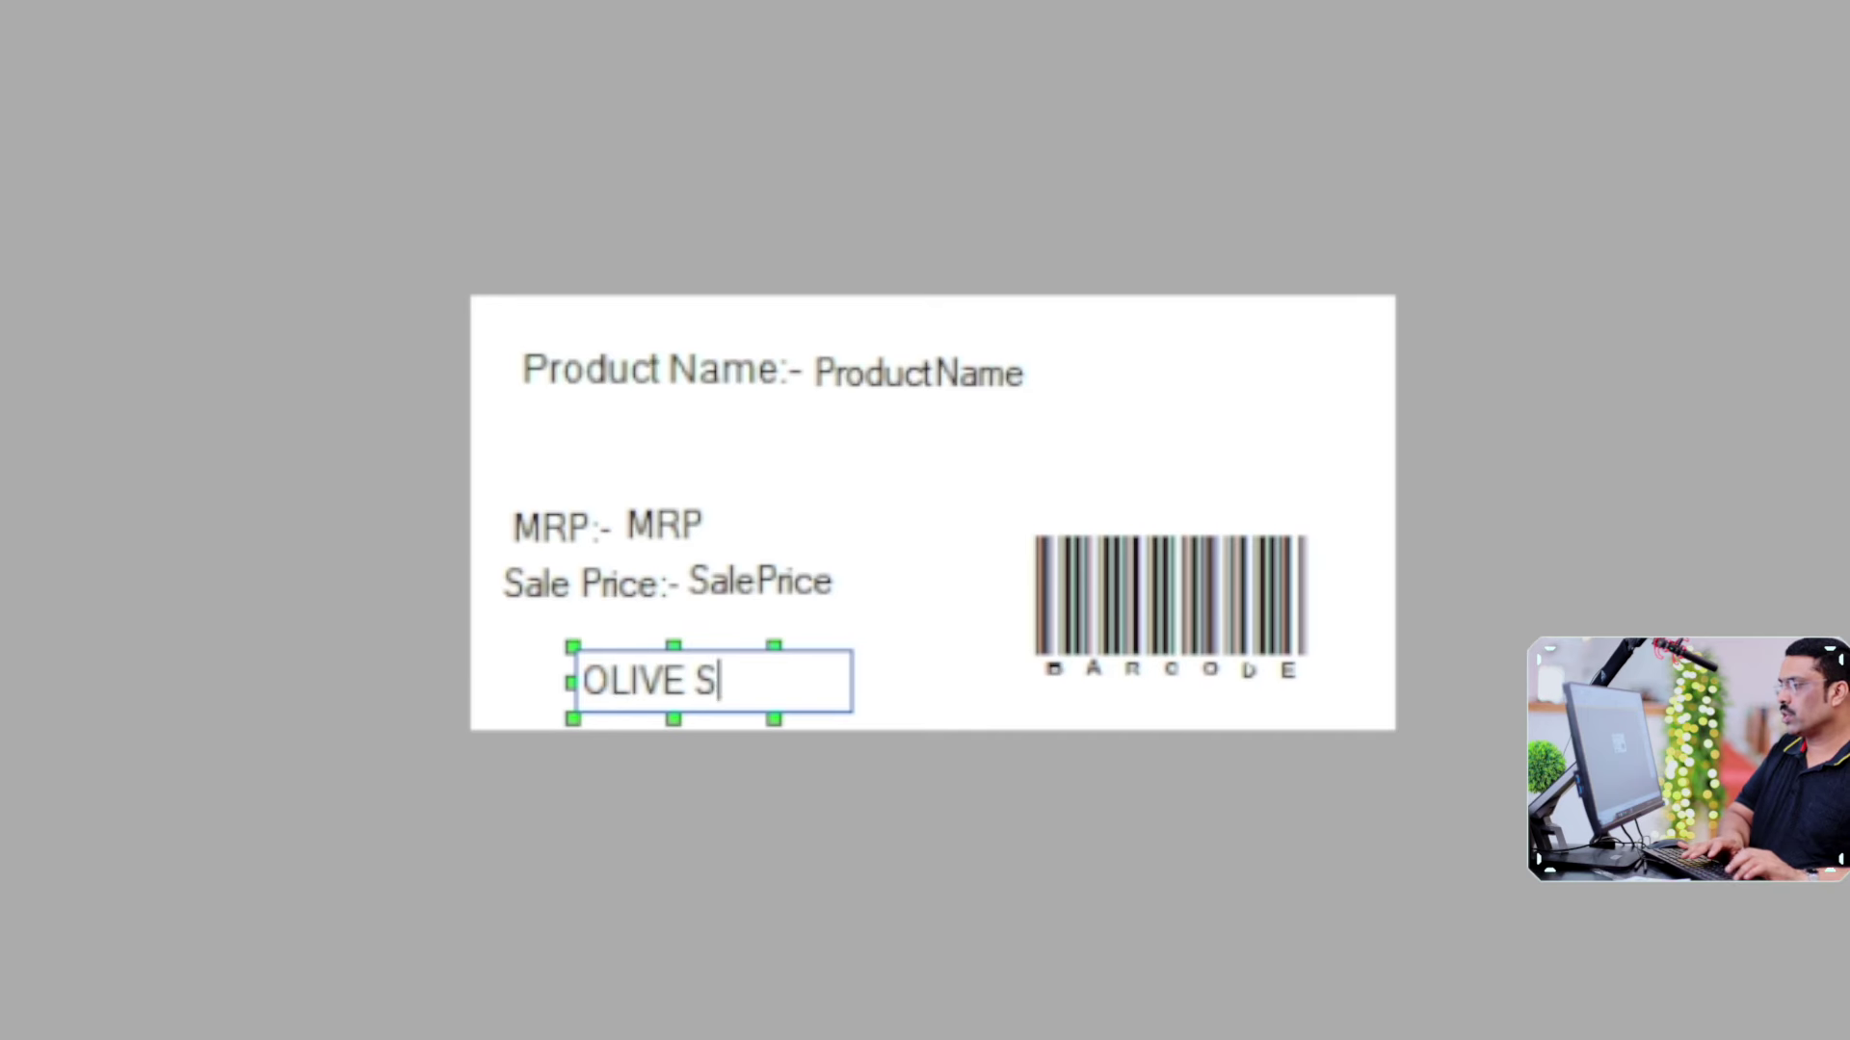
{"action": "type", "text": "UPER"}
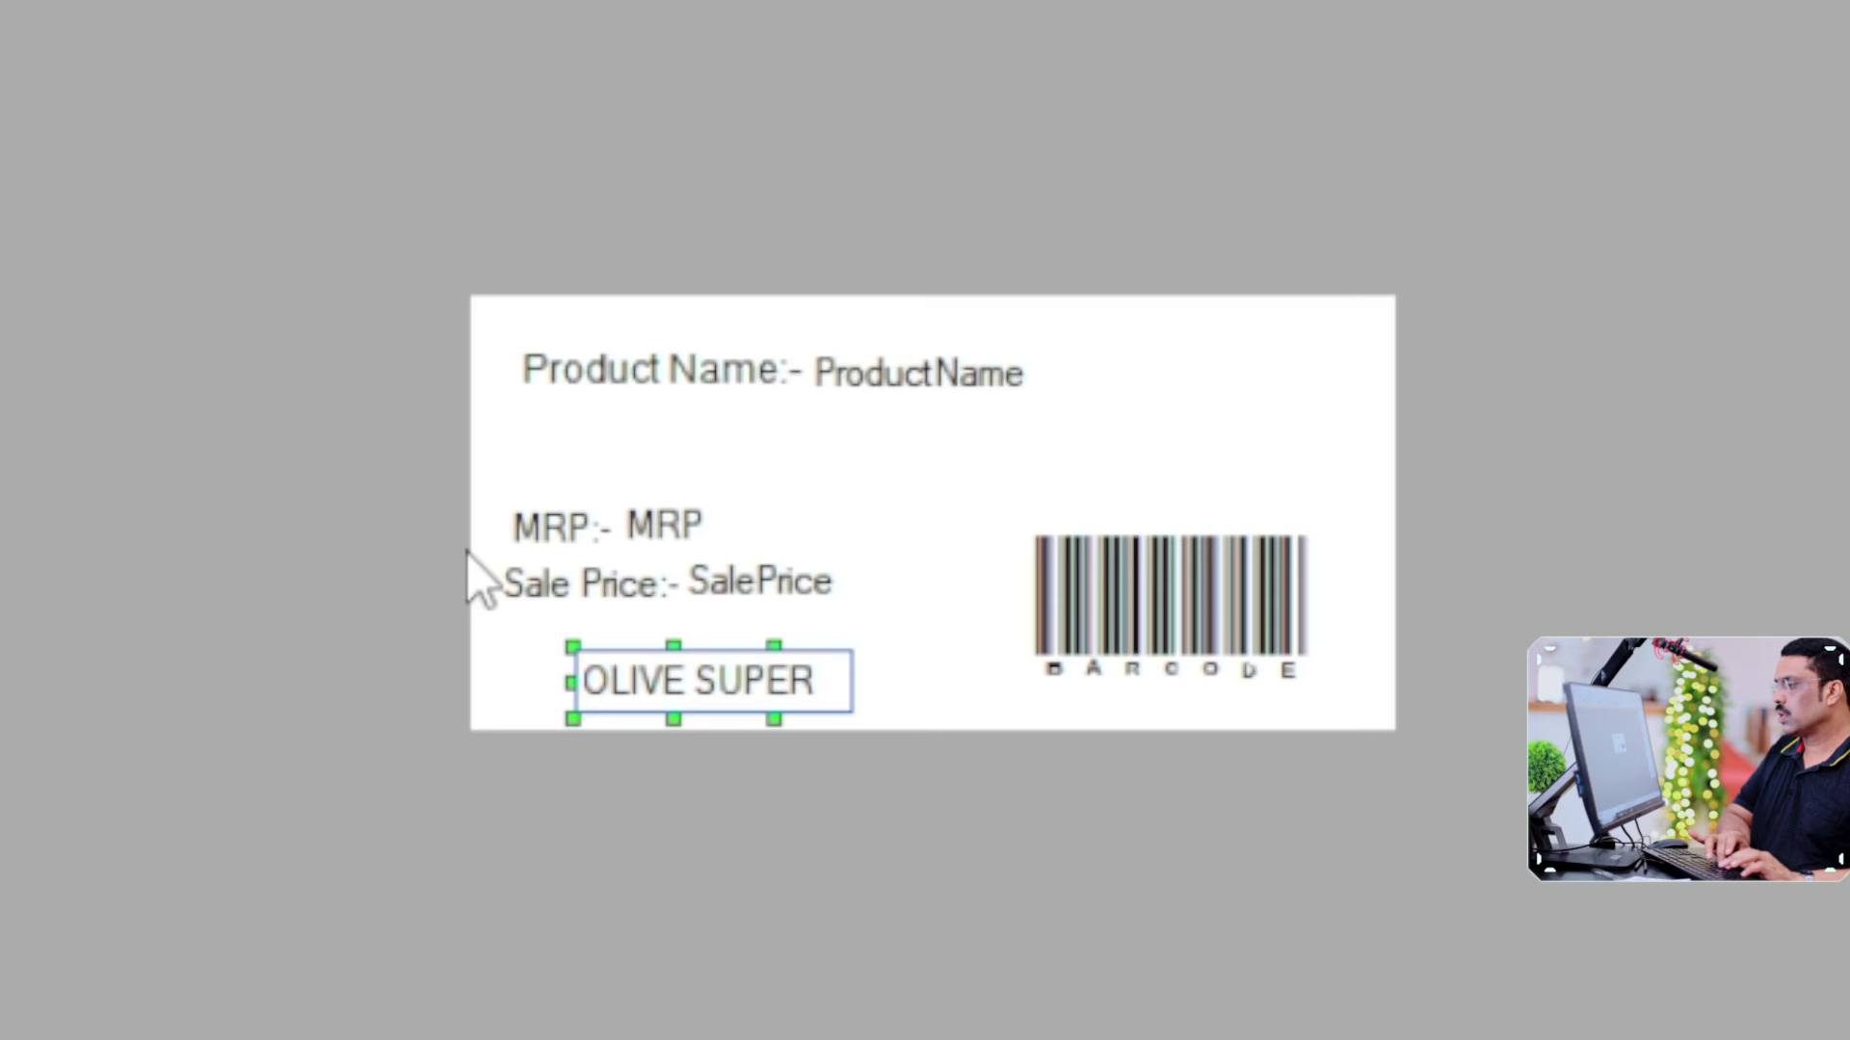
{"action": "type", "text": "MARKET"}
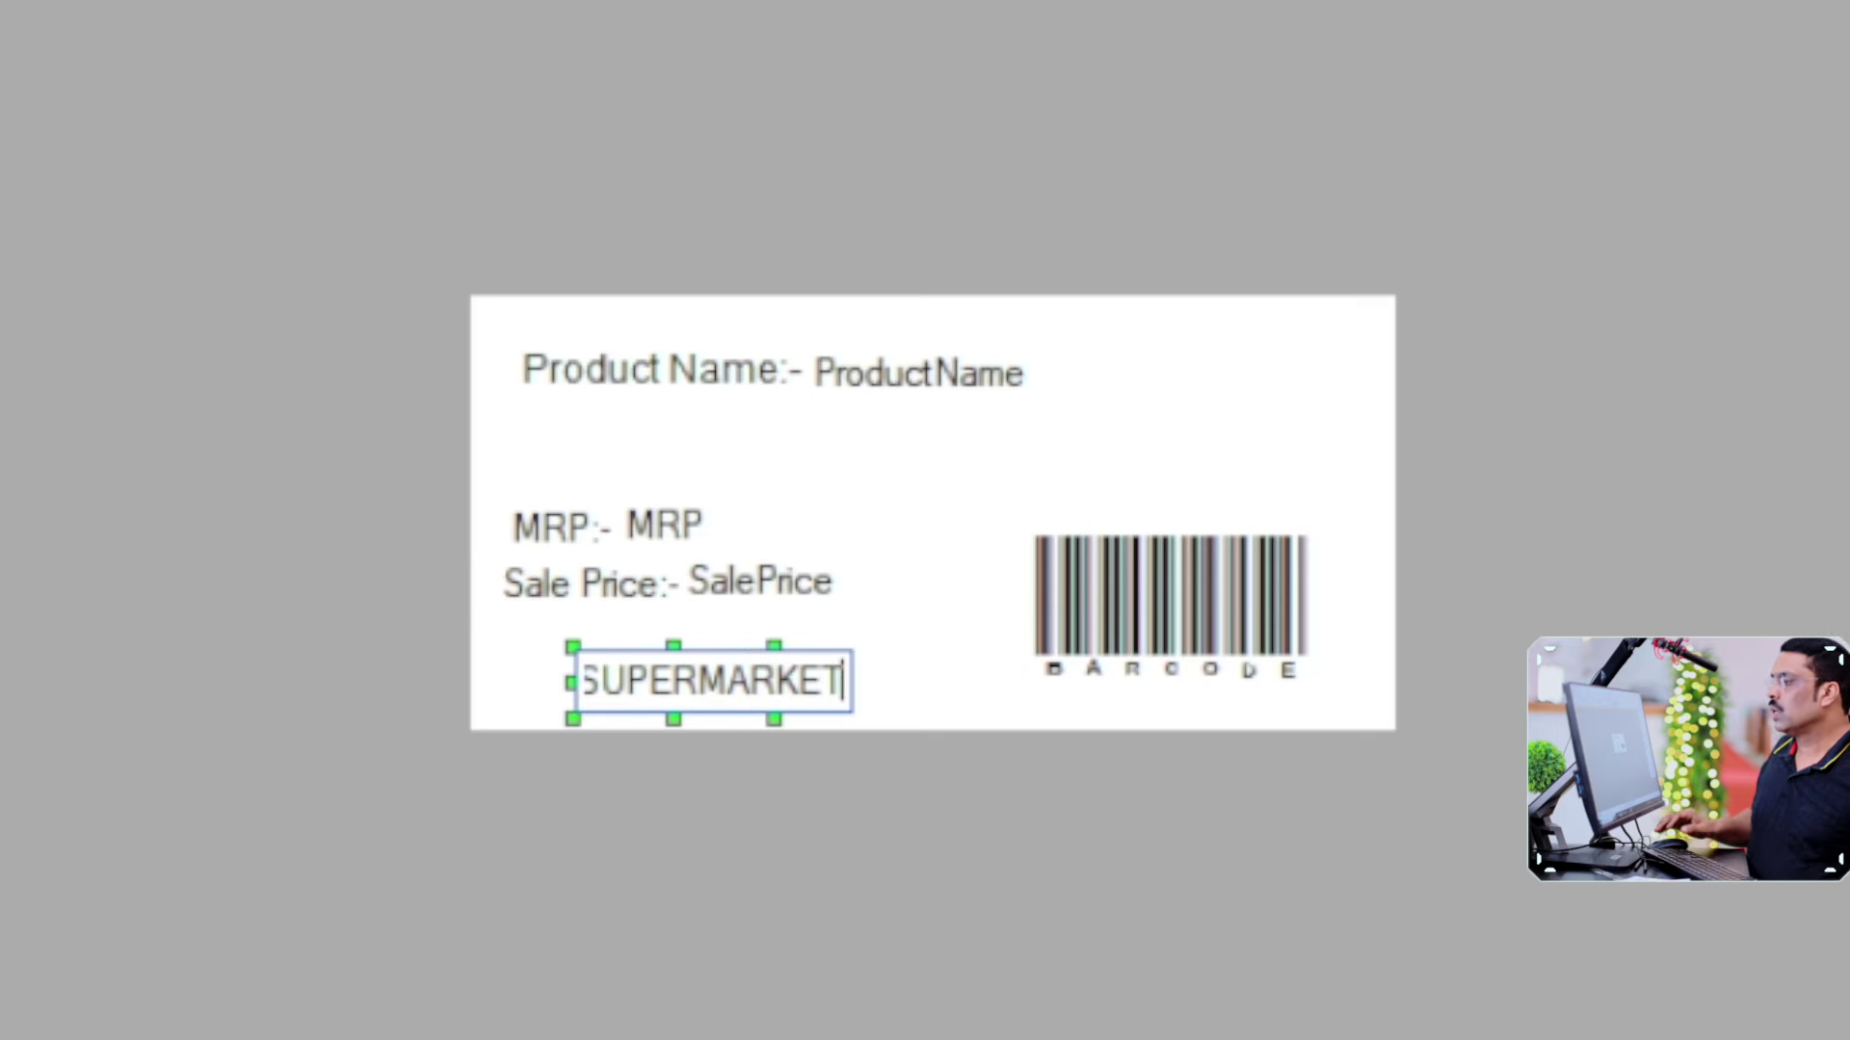
{"action": "key", "text": "Return"}
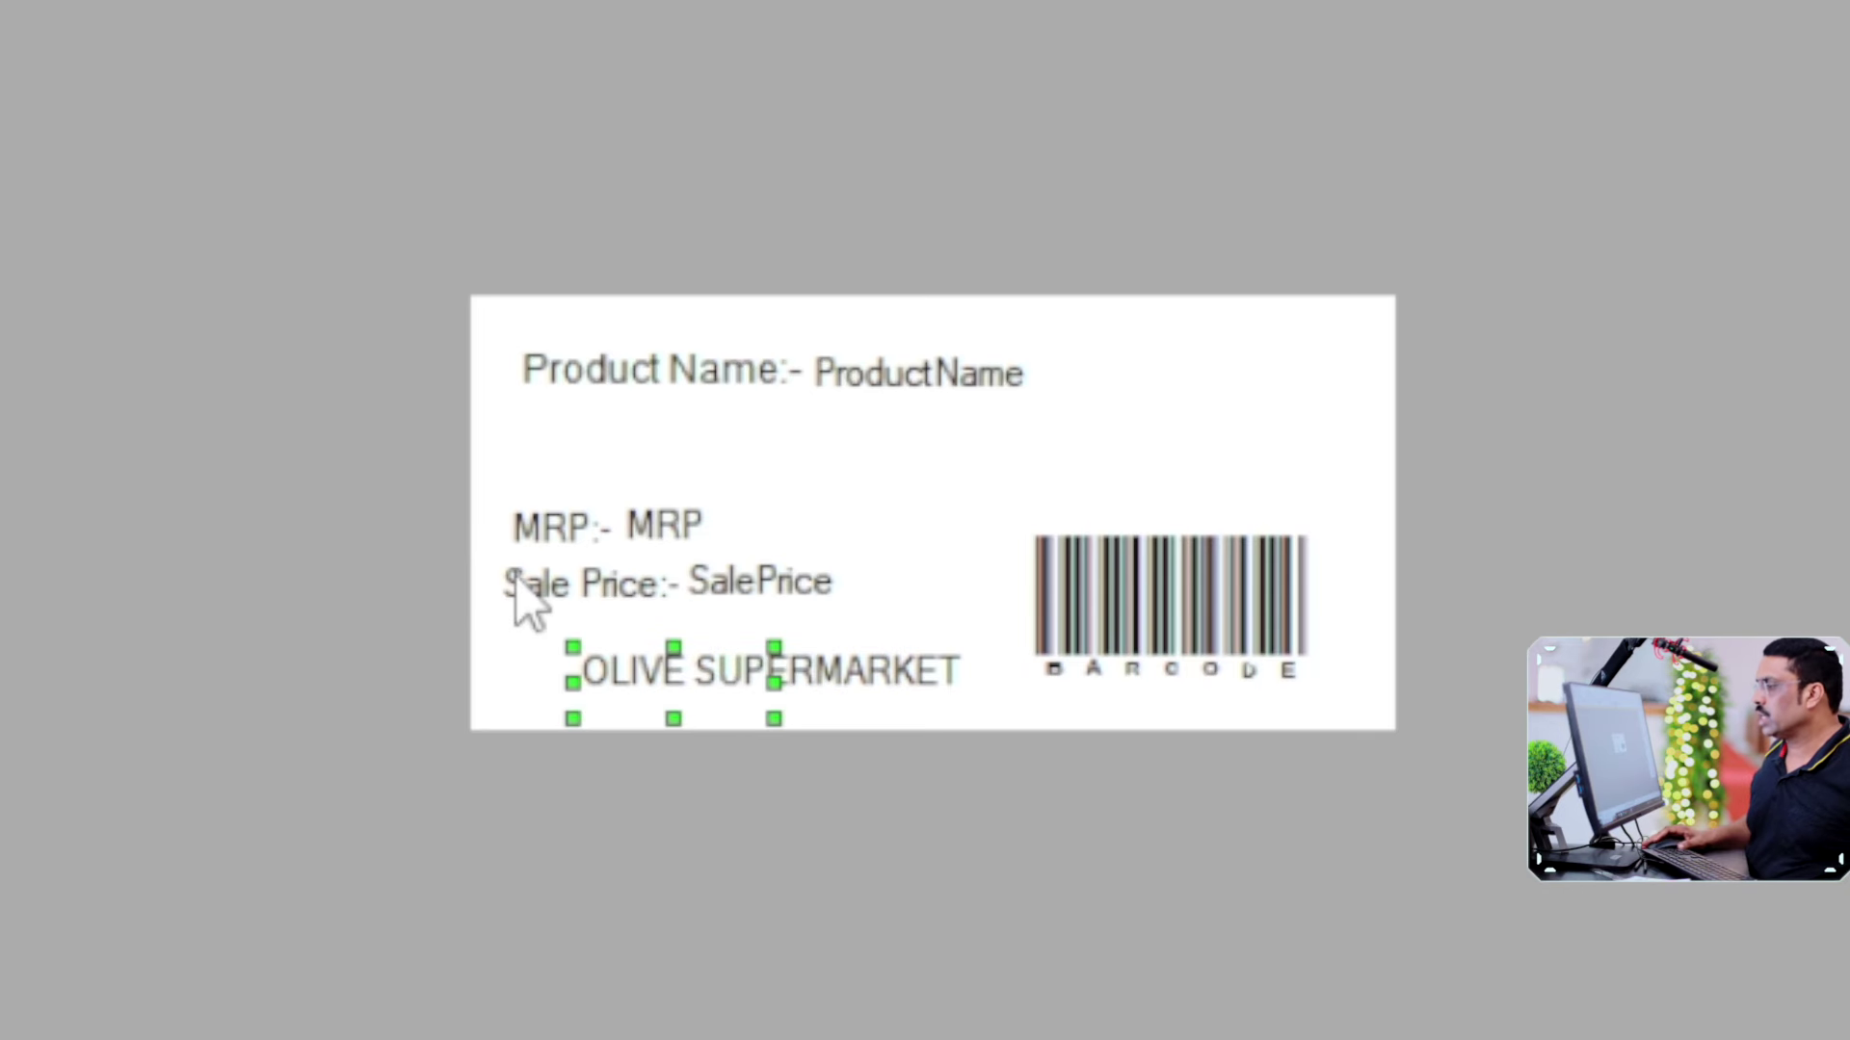
{"action": "left_click", "coordinate": [983, 484]}
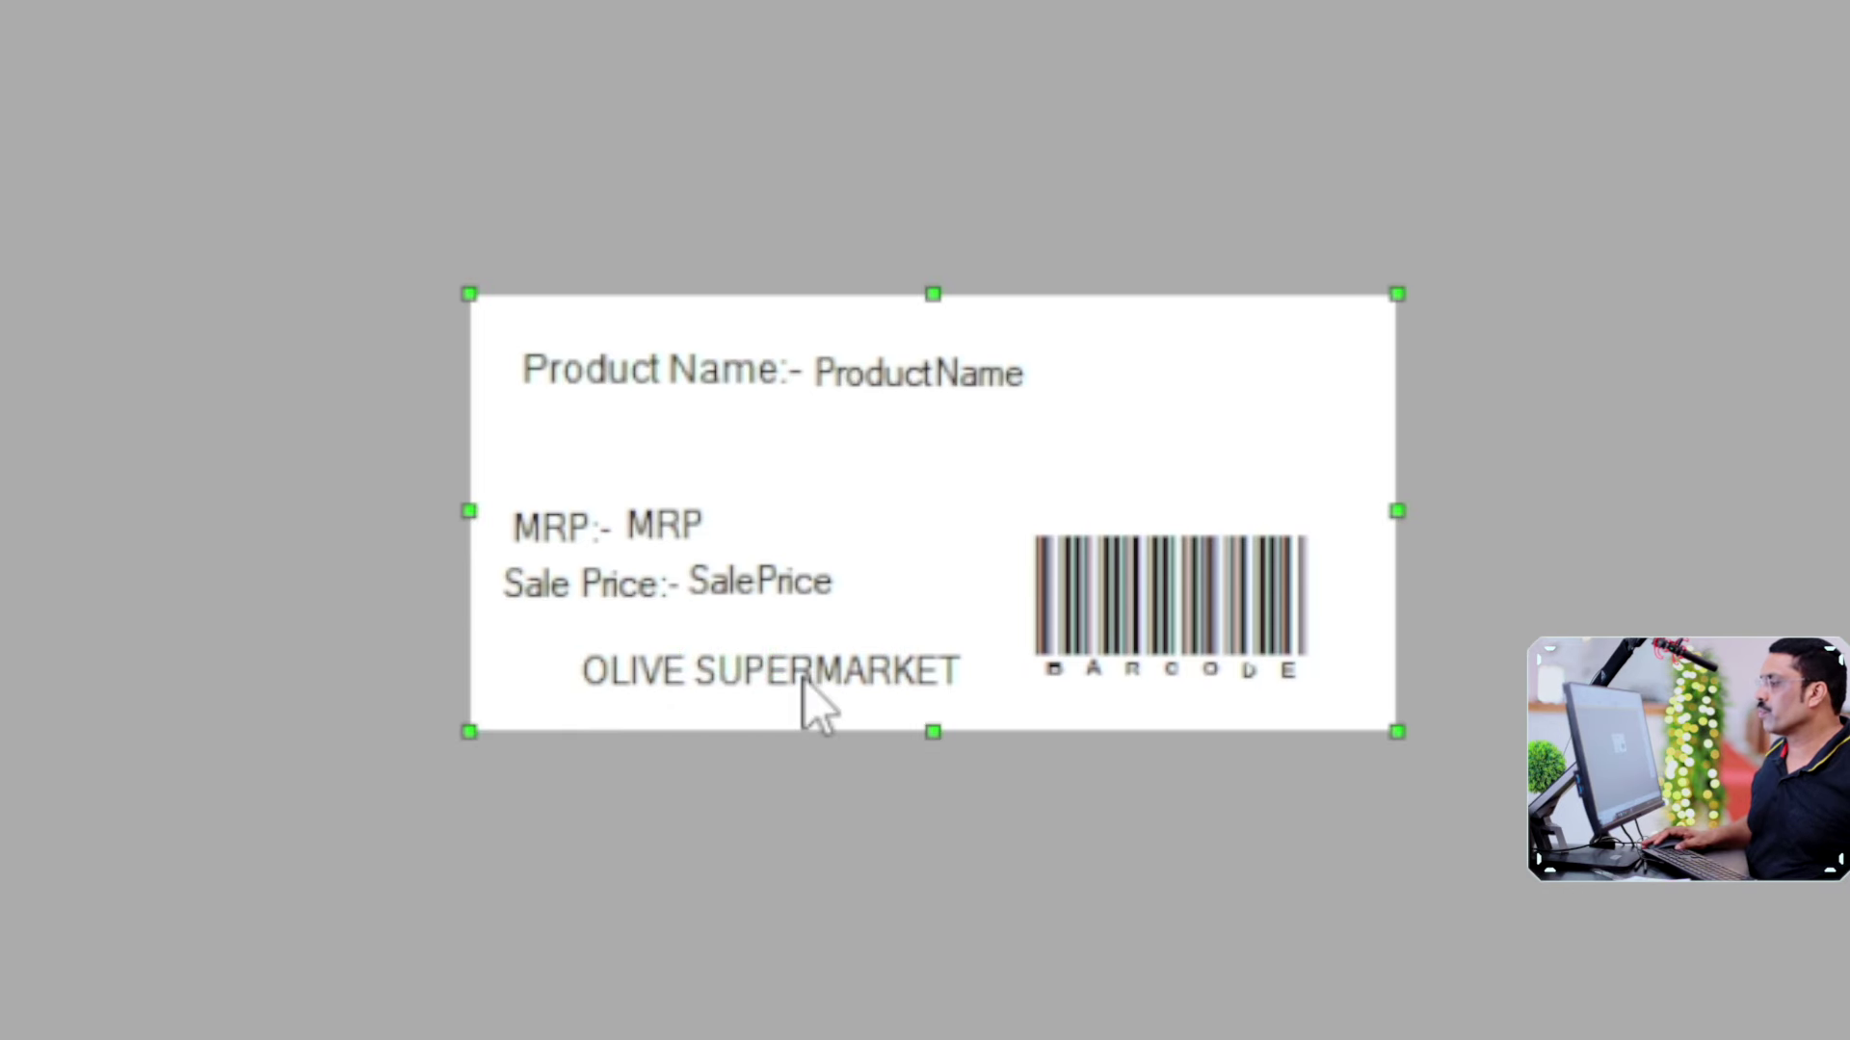
{"action": "left_click", "coordinate": [811, 682]}
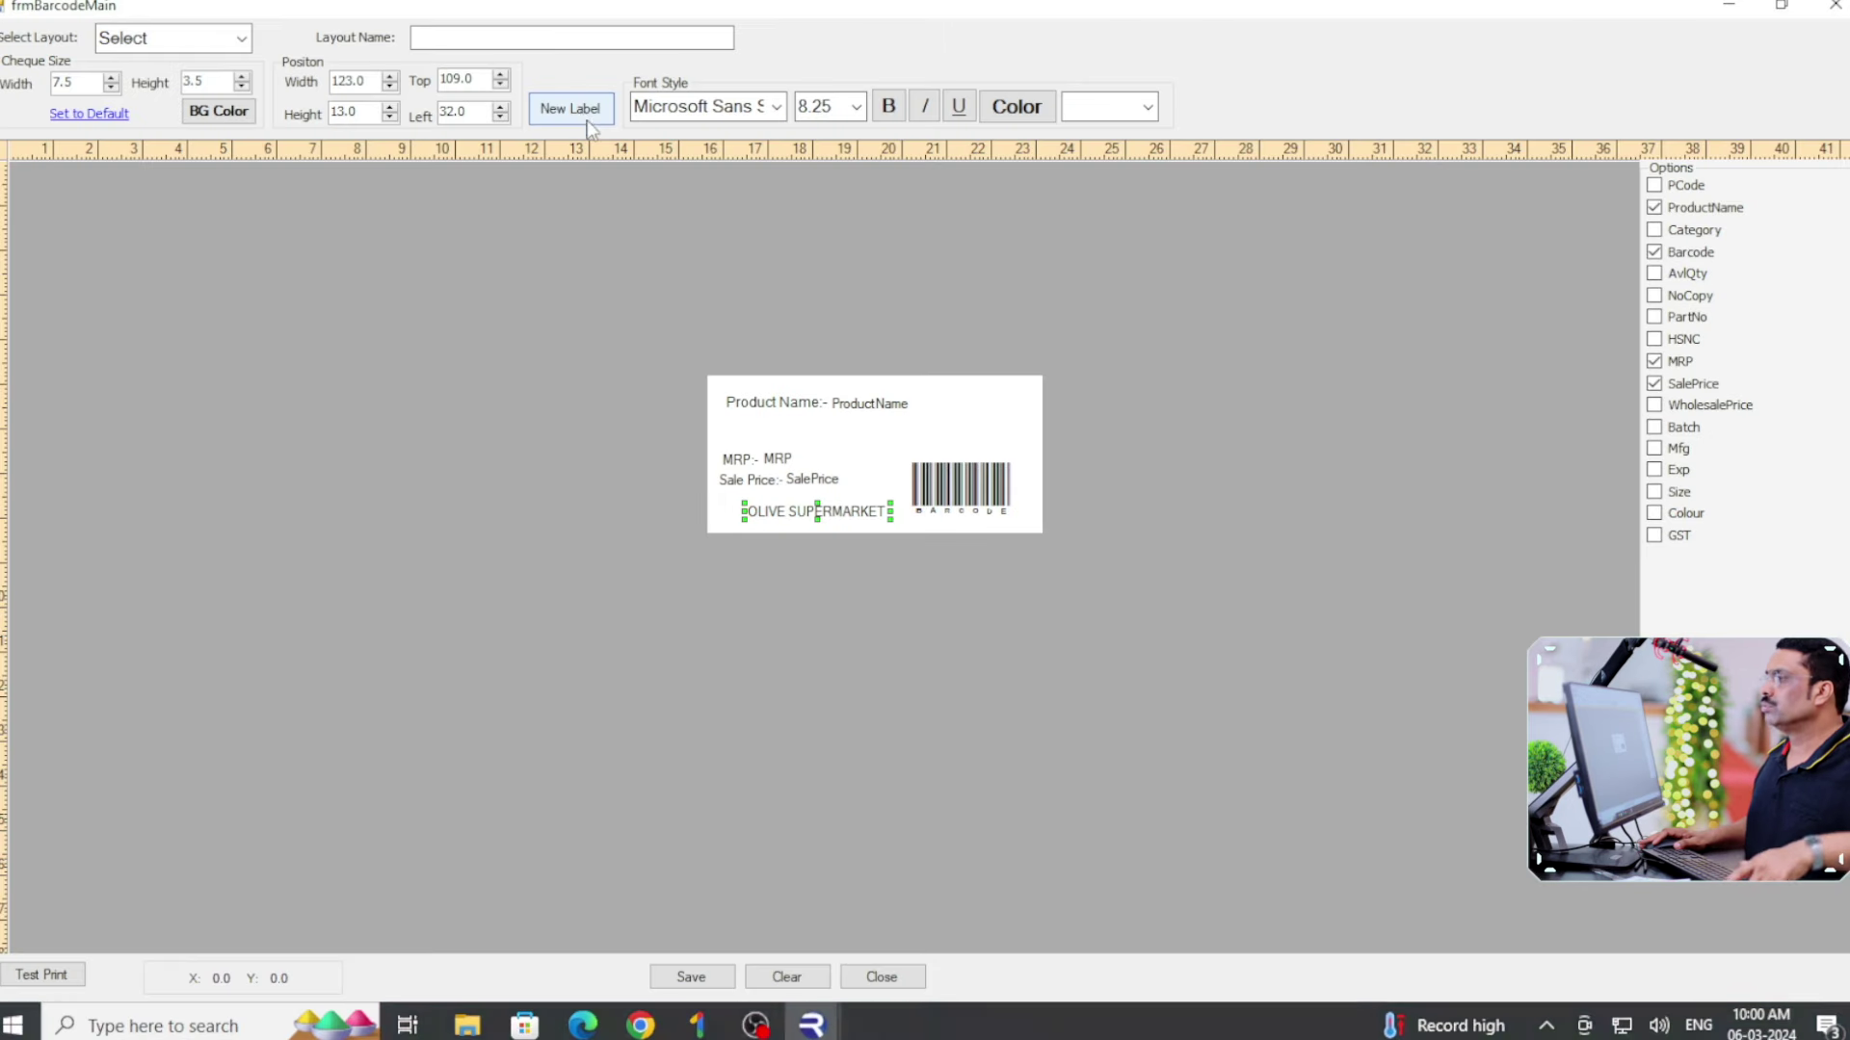
Add a new text item reading 'FSSI NUM:-' followed by the FSSI licence number.
{"action": "left_click", "coordinate": [584, 119]}
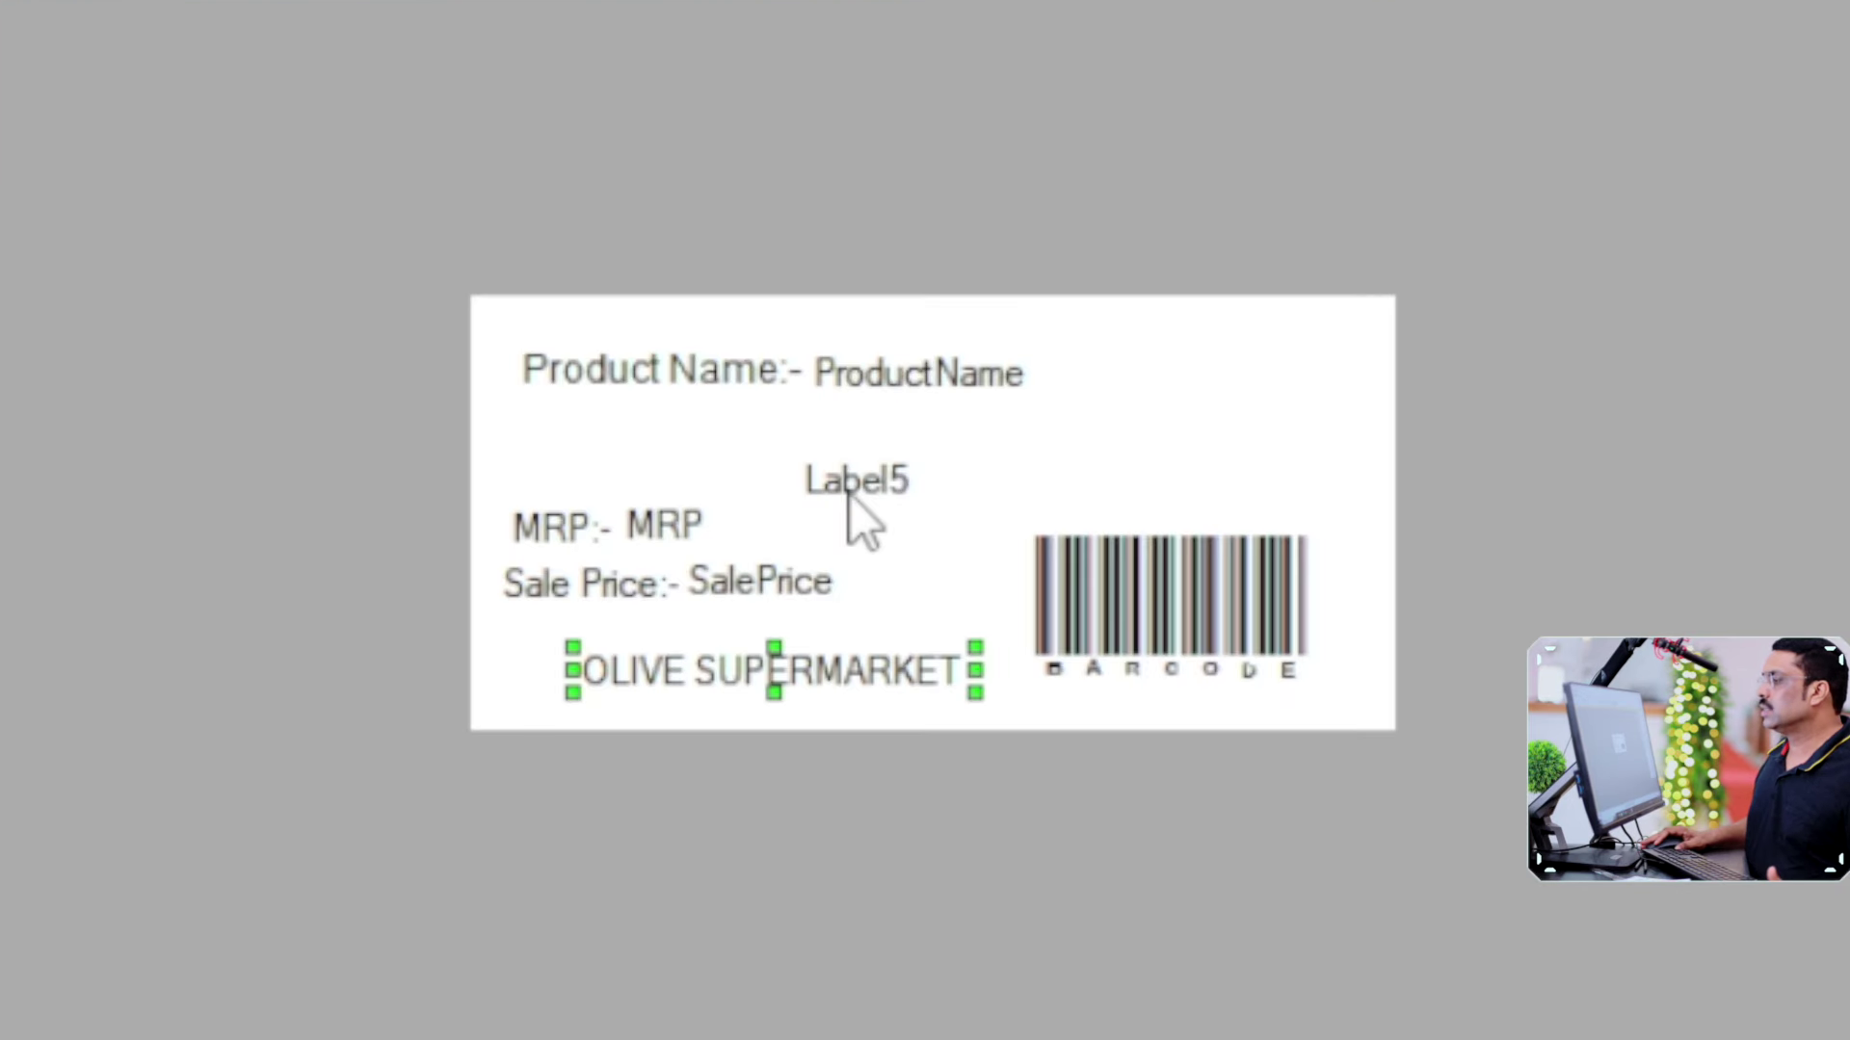
{"action": "left_click", "coordinate": [845, 445]}
{"action": "key", "text": "ctrl+a"}
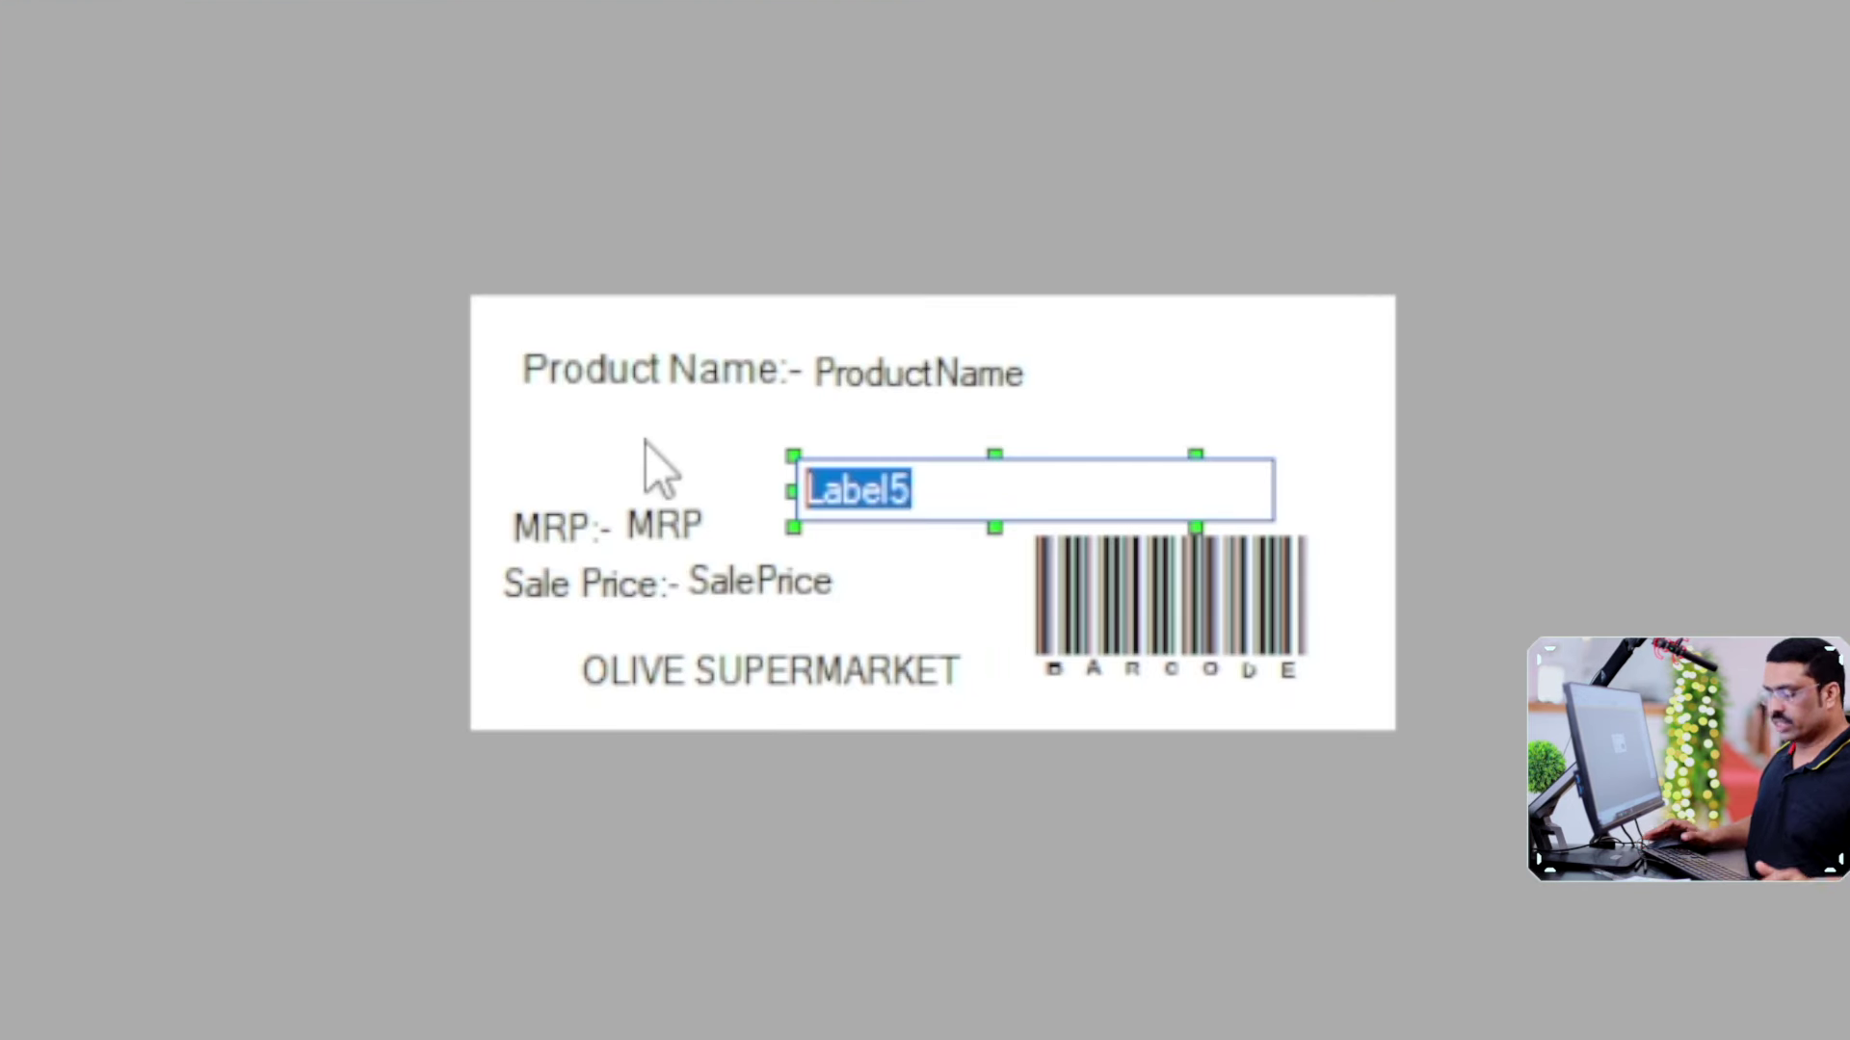
{"action": "type", "text": "f"}
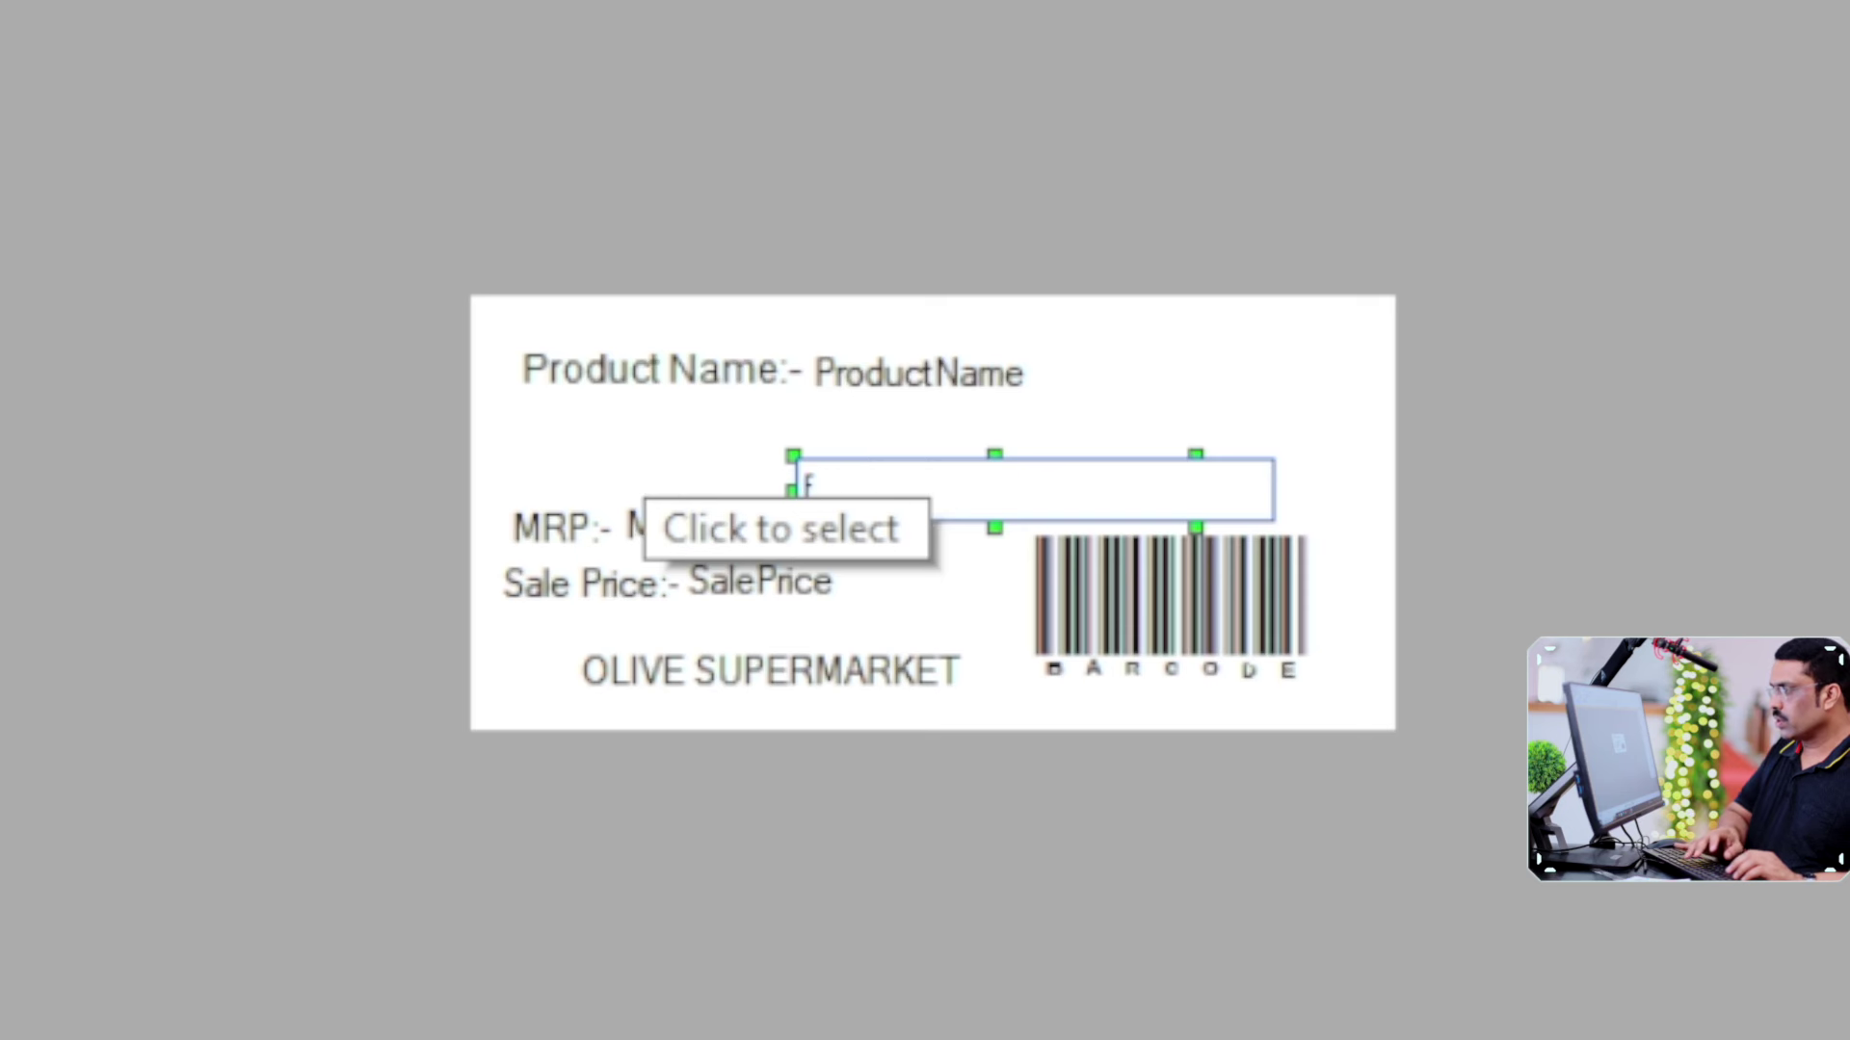
{"action": "type", "text": "ESSI"}
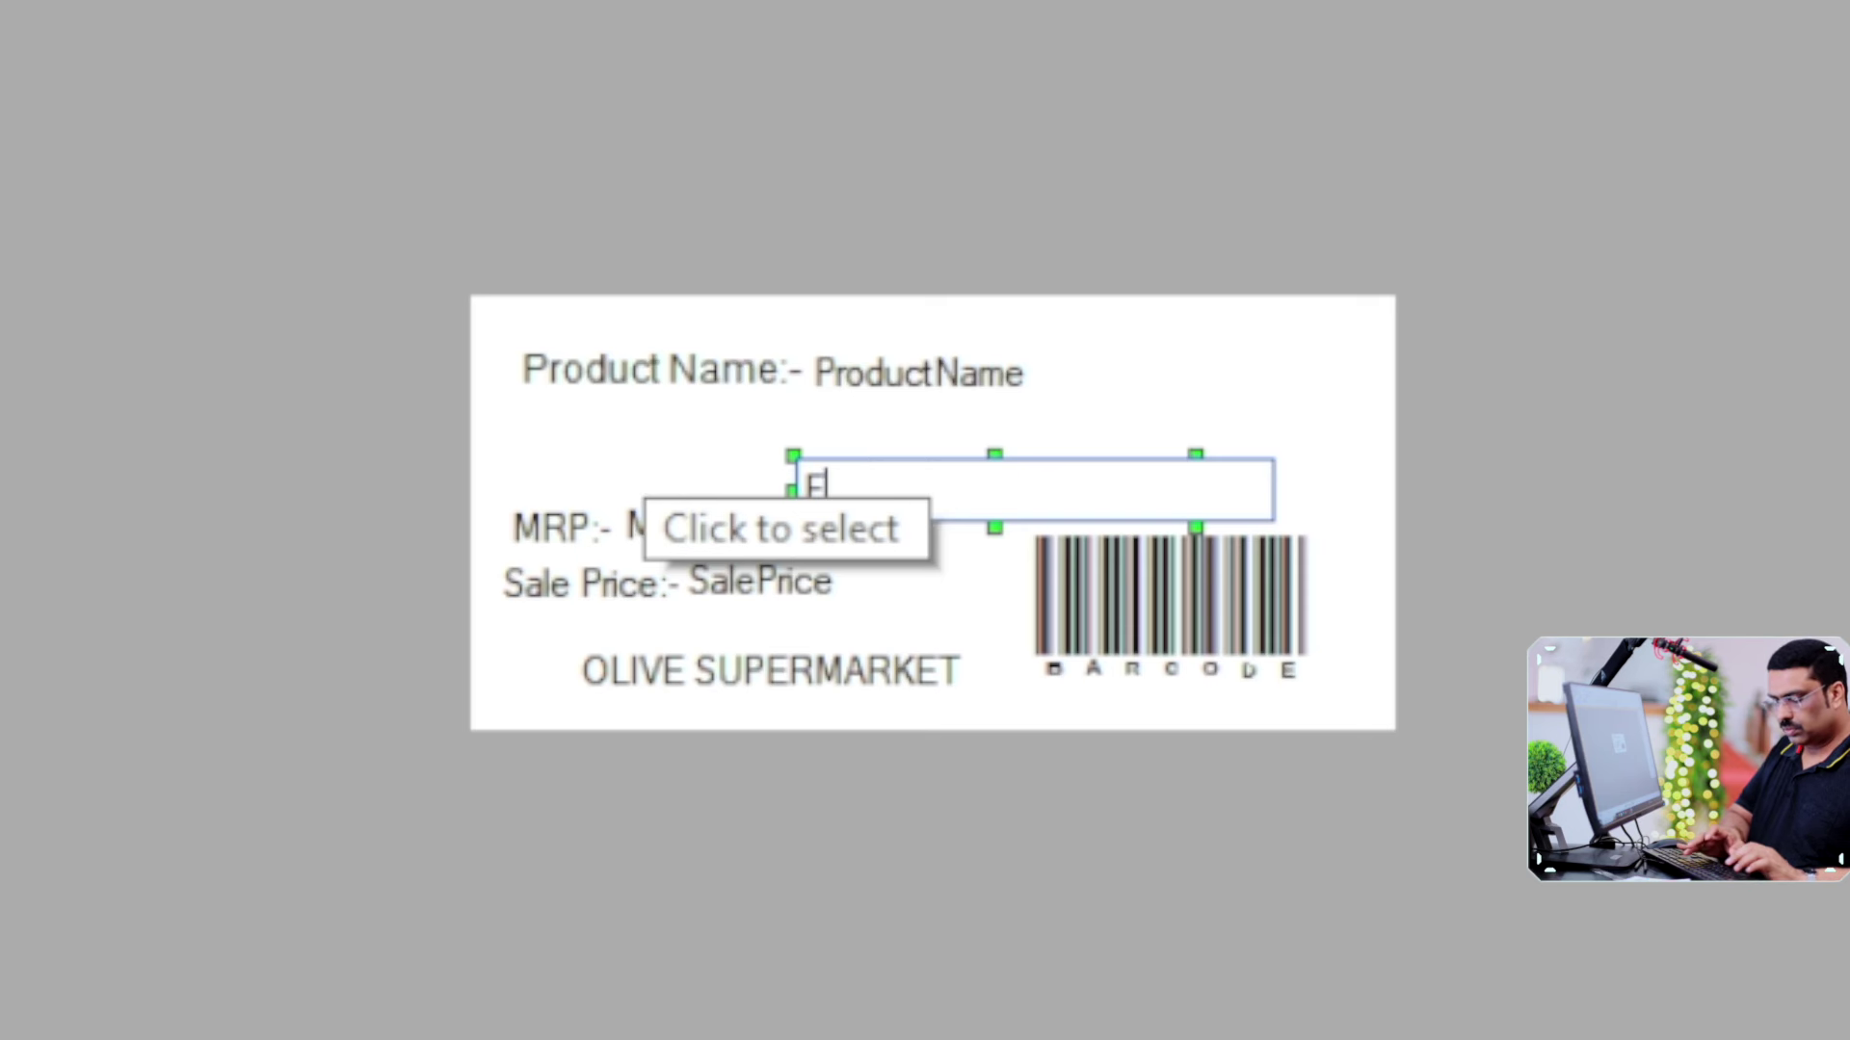
{"action": "type", "text": " N"}
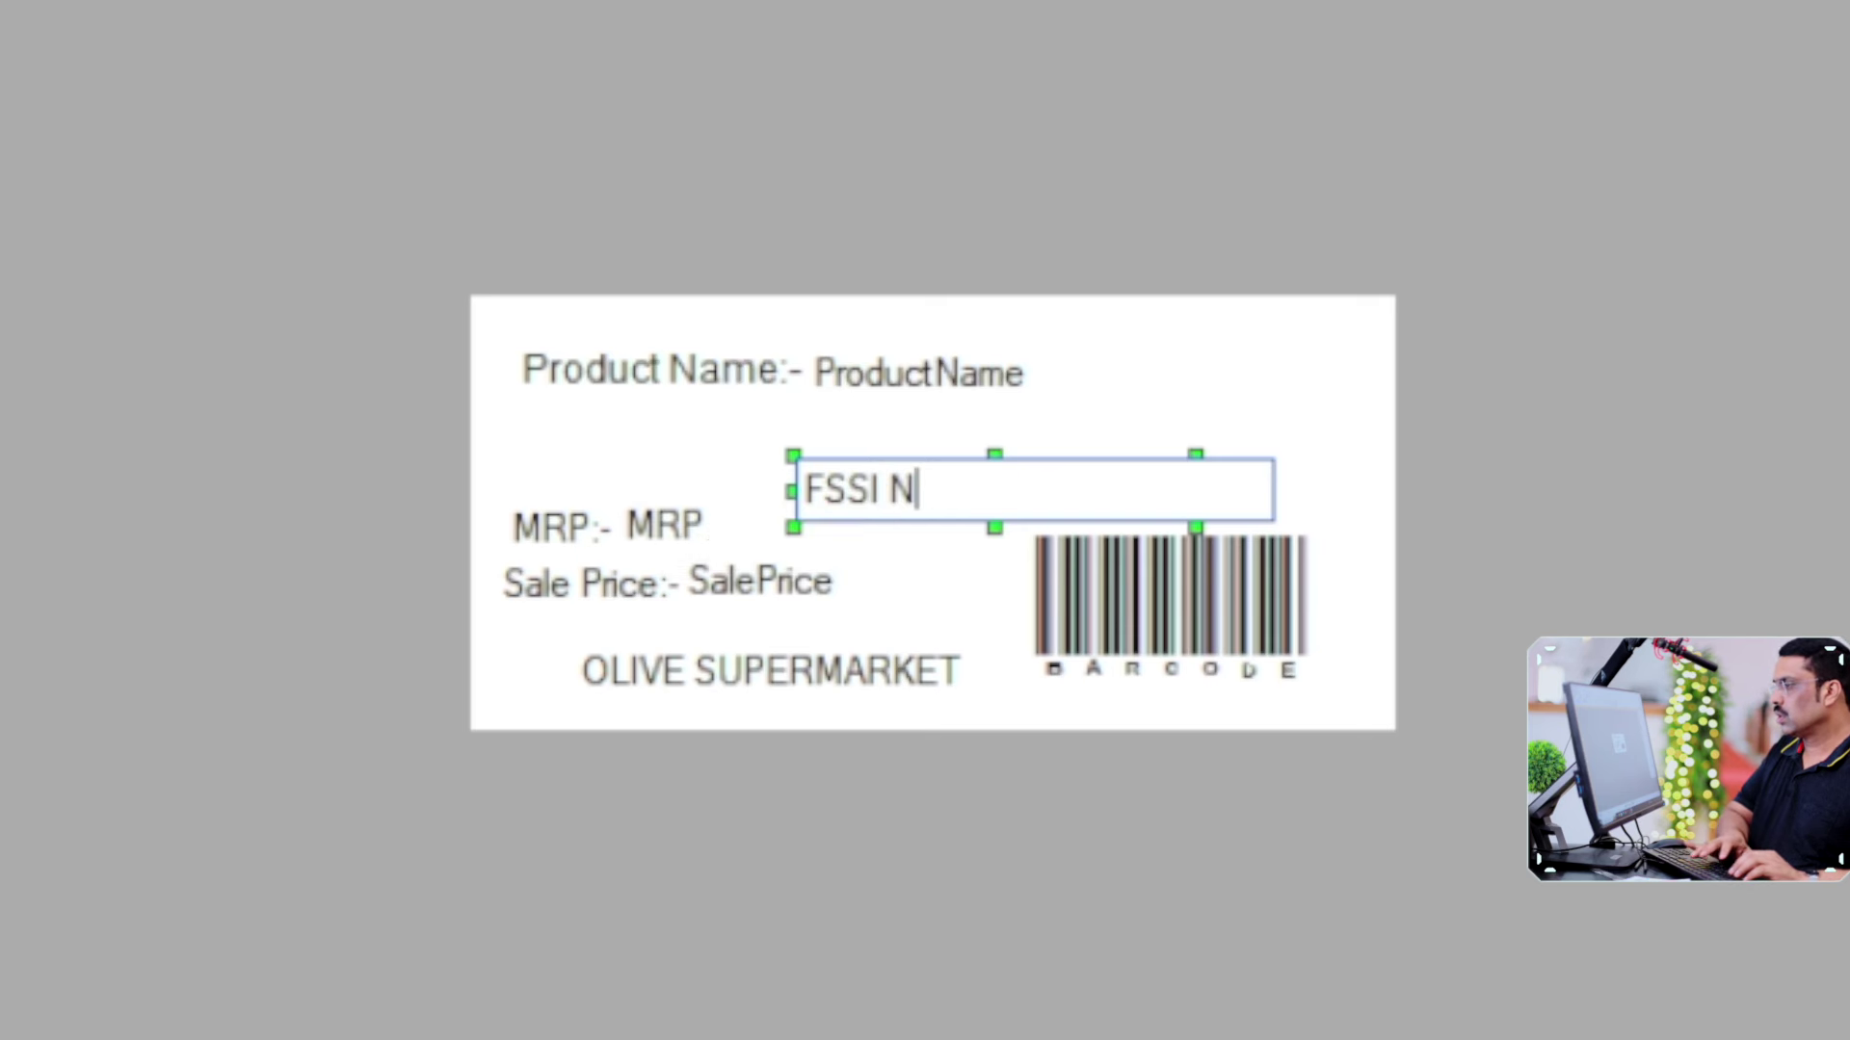
{"action": "type", "text": "UM"}
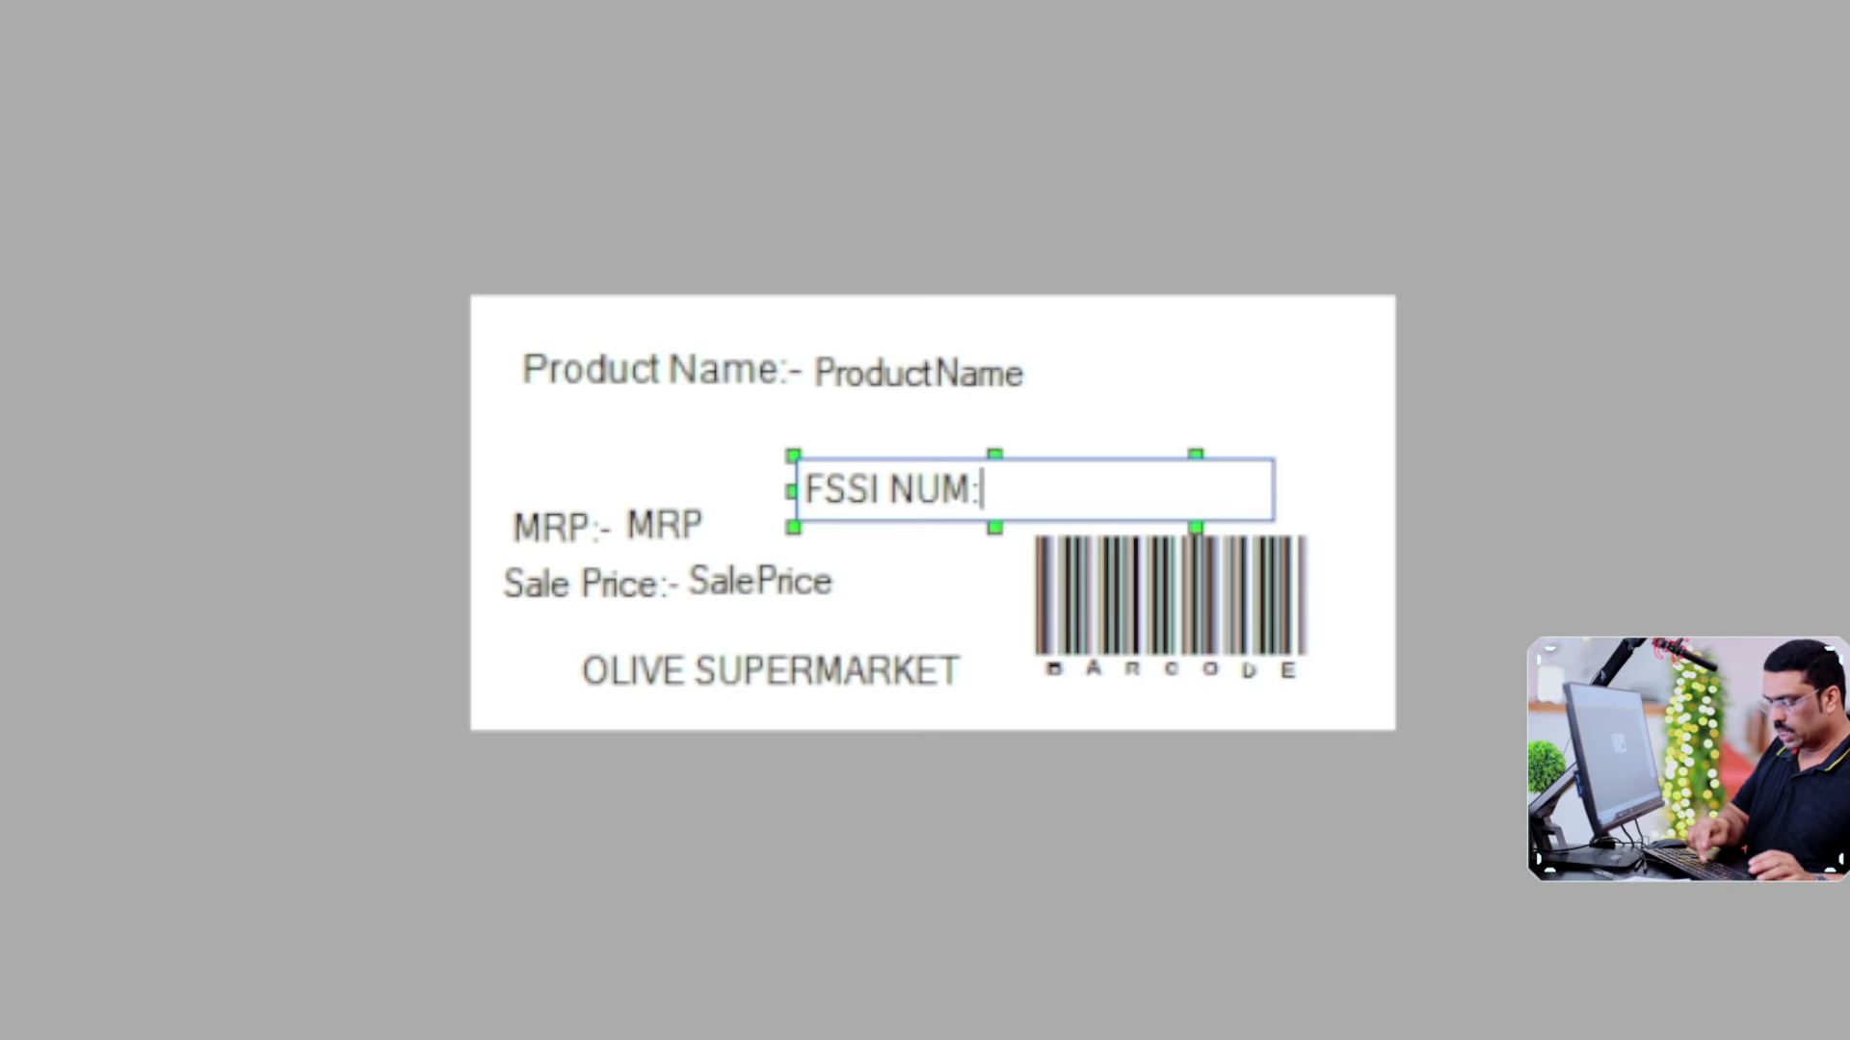
{"action": "type", "text": ":-45455525455"}
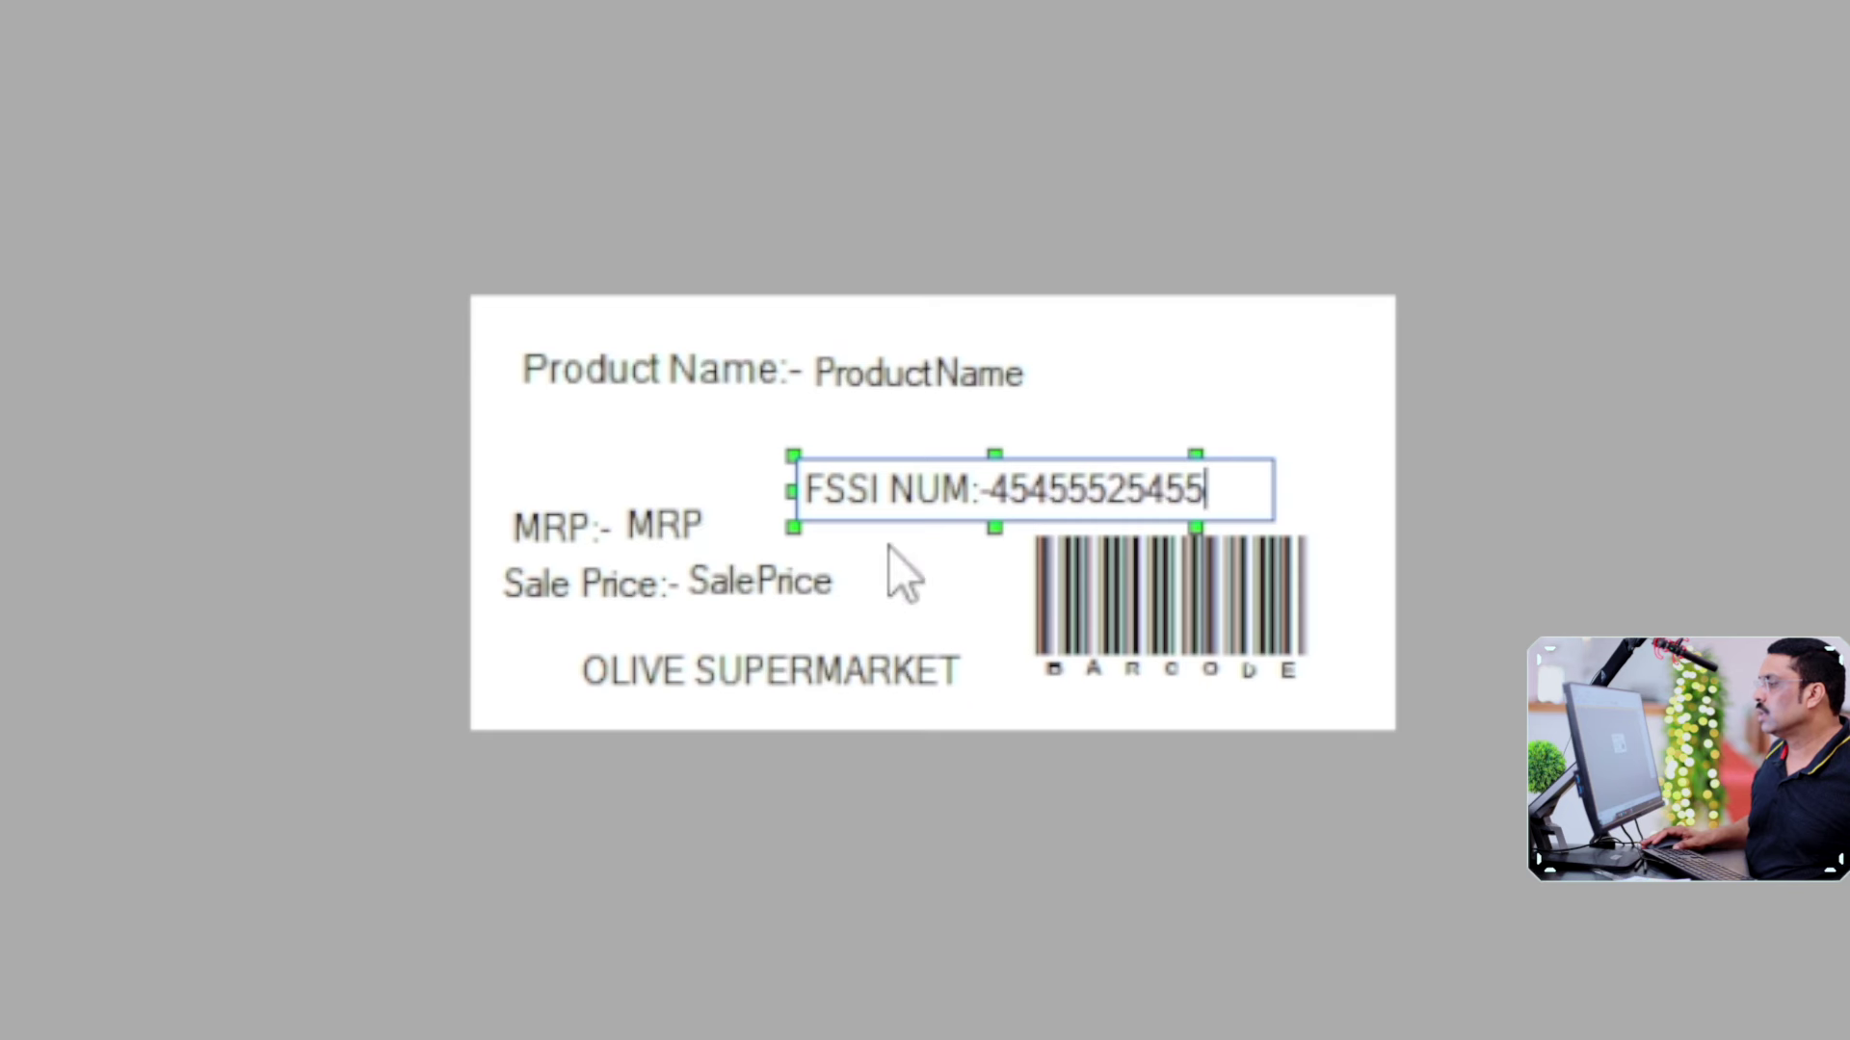
{"action": "left_click", "coordinate": [637, 421]}
{"action": "left_click", "coordinate": [870, 489]}
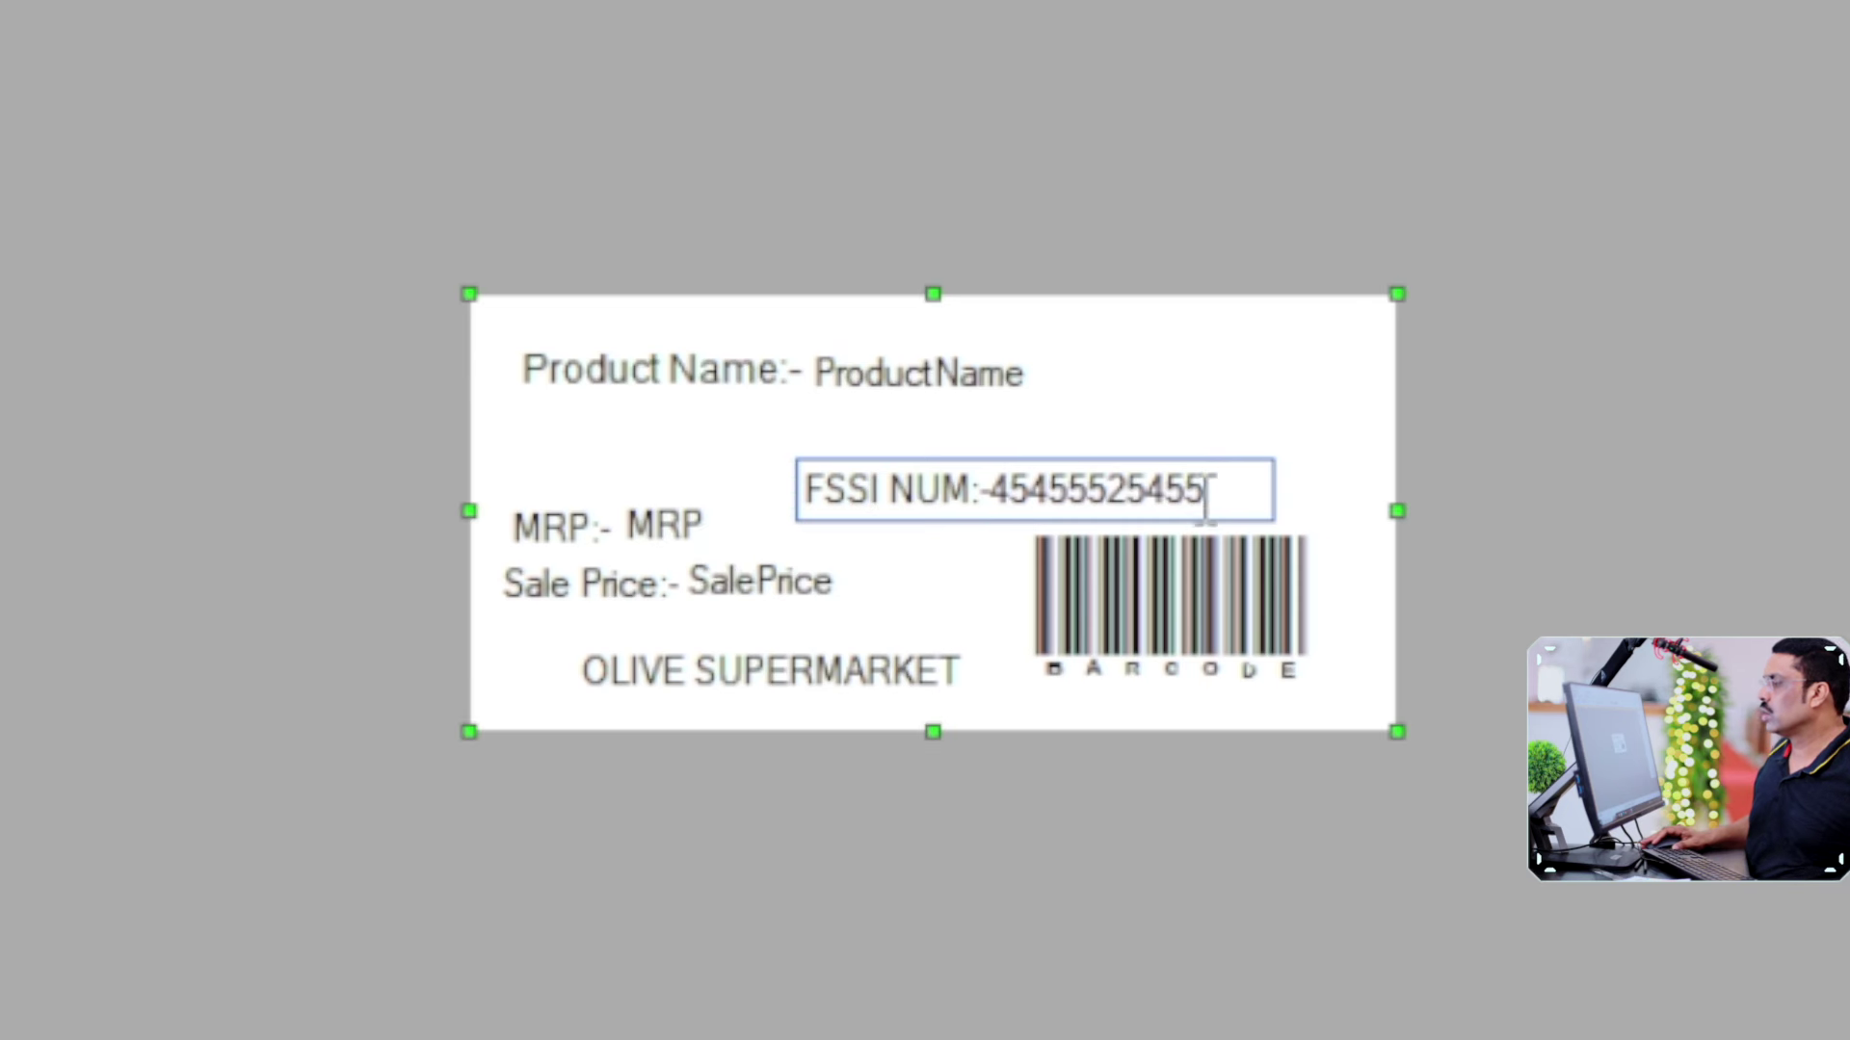
{"action": "key", "text": "Escape"}
Shrink the FSSI NUM text to font size 6.
{"action": "left_click", "coordinate": [1107, 472]}
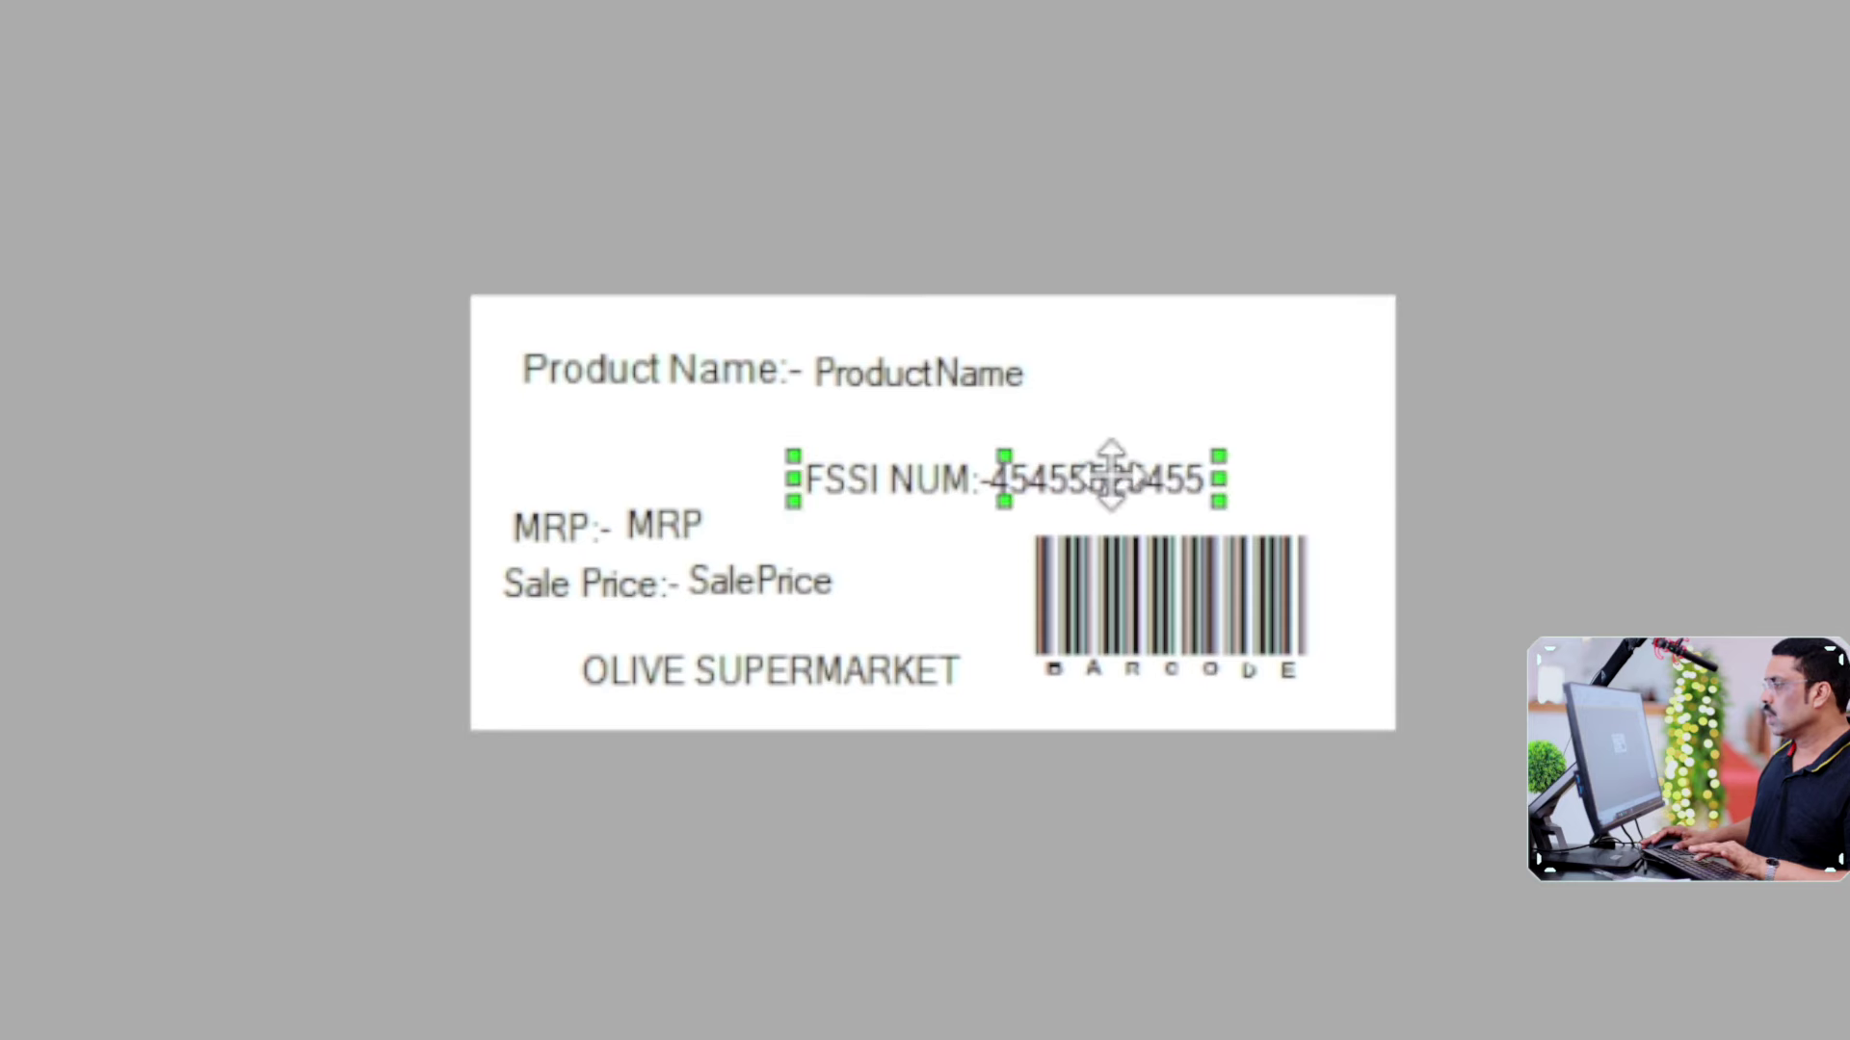
{"action": "left_click", "coordinate": [913, 107]}
{"action": "scroll", "coordinate": [859, 256], "scroll_direction": "up", "scroll_amount": 3}
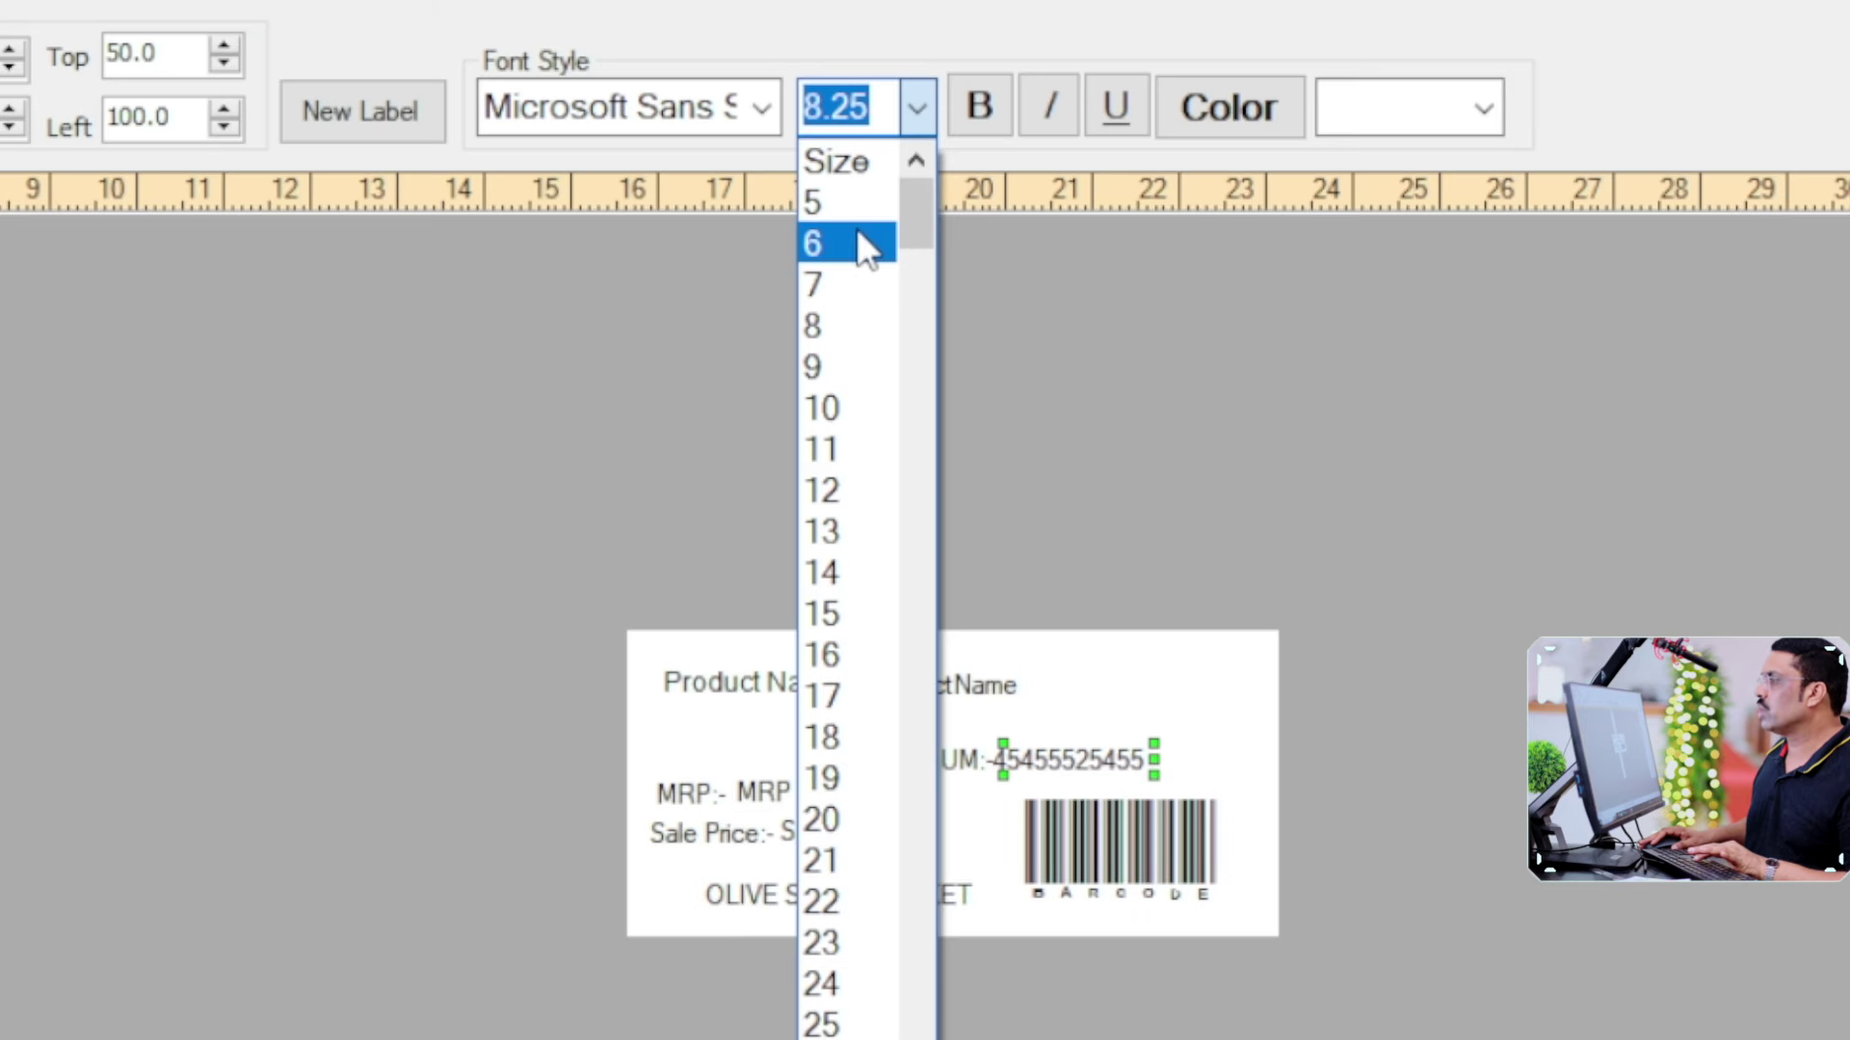
{"action": "left_click", "coordinate": [847, 198]}
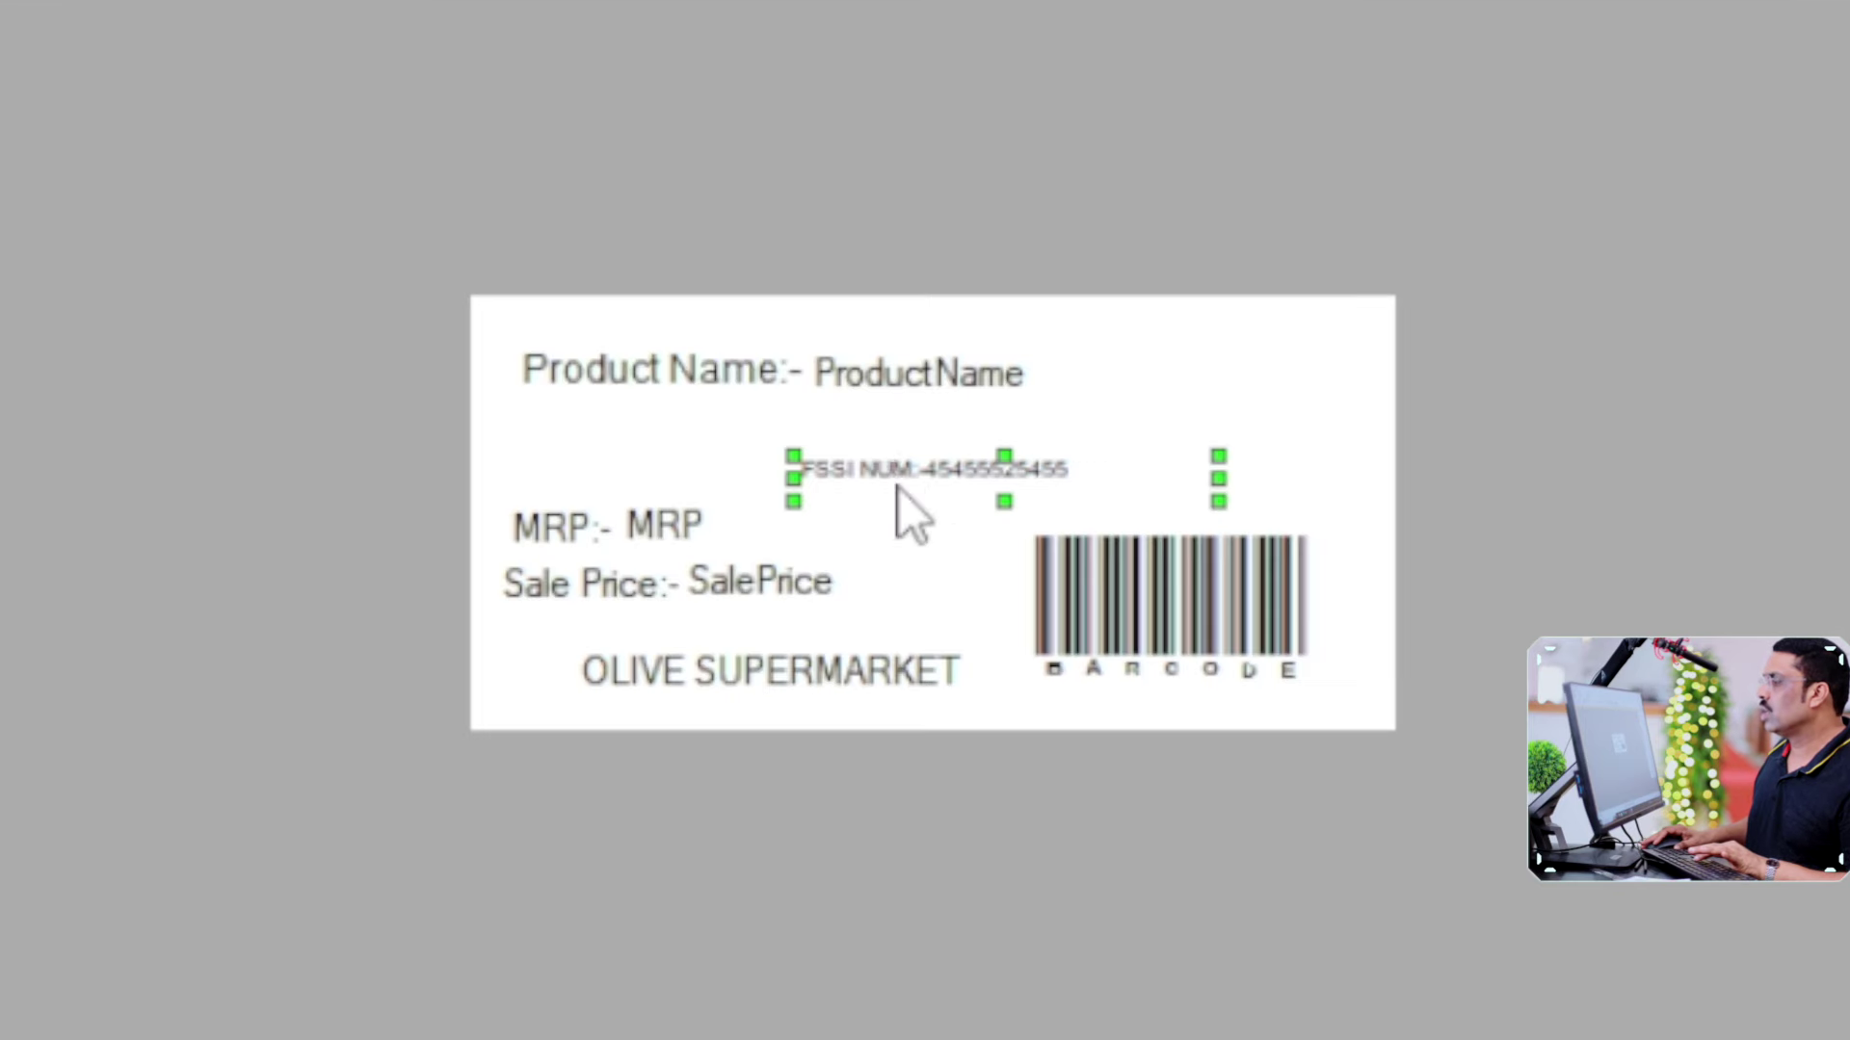